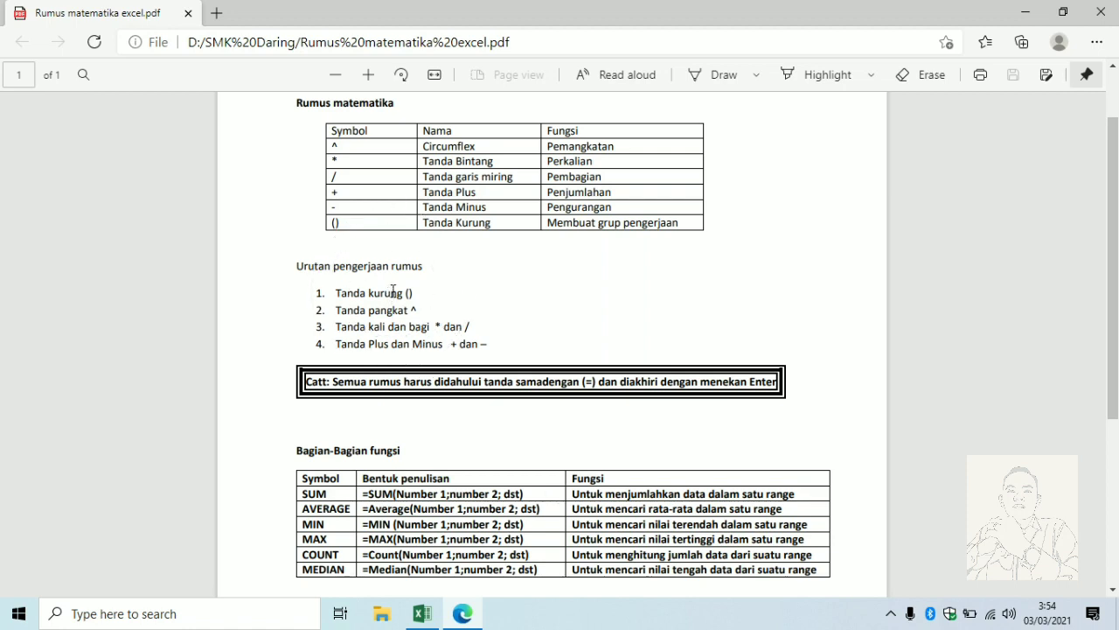
Switch from the PDF of math formulas to the blank Excel workbook
left_click(416, 295)
key("ctrl")
key("ctrl")
key("ctrl")
key("ctrl")
left_click(422, 614)
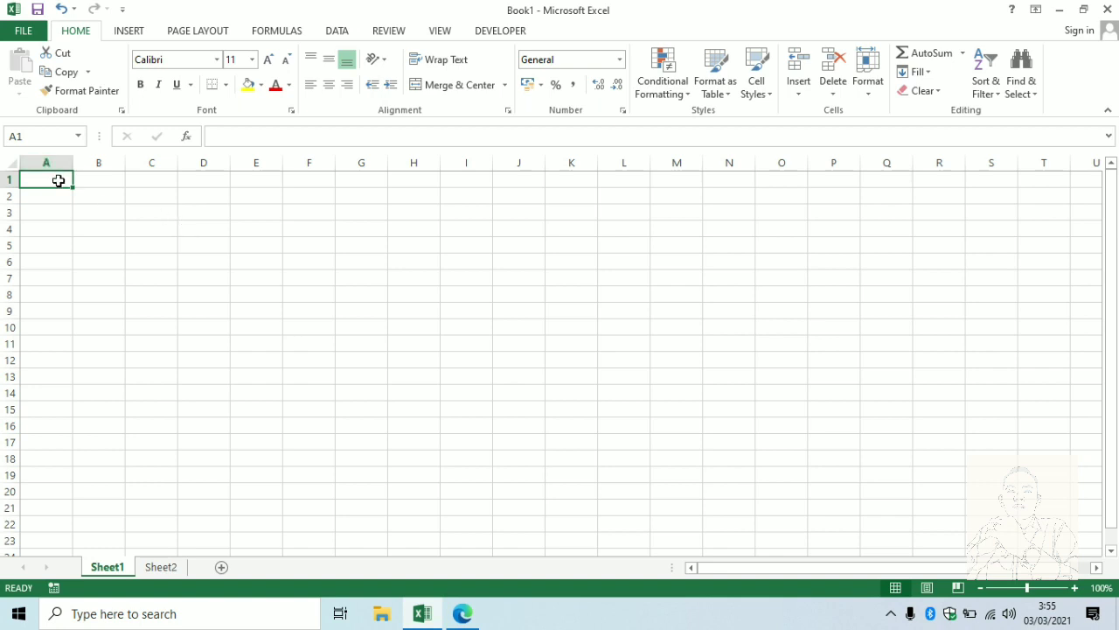
Enter the headers Bilangan A in A1 and Bilangan B in B1, and widen columns A and B to fit them
type("Bial")
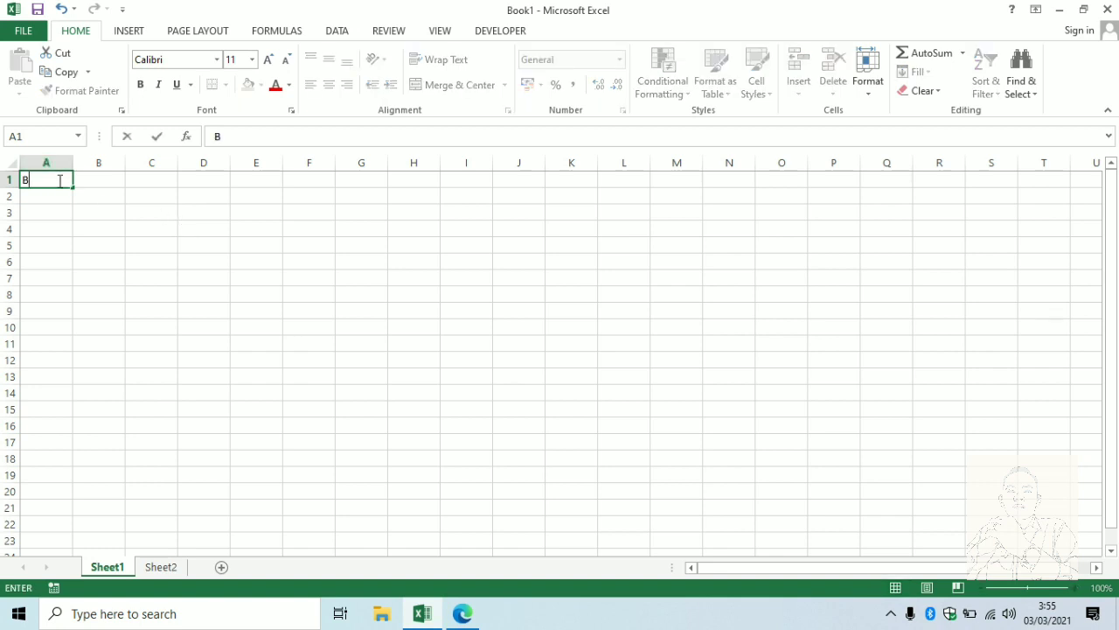
key("BackSpace")
key("BackSpace")
type("langan A")
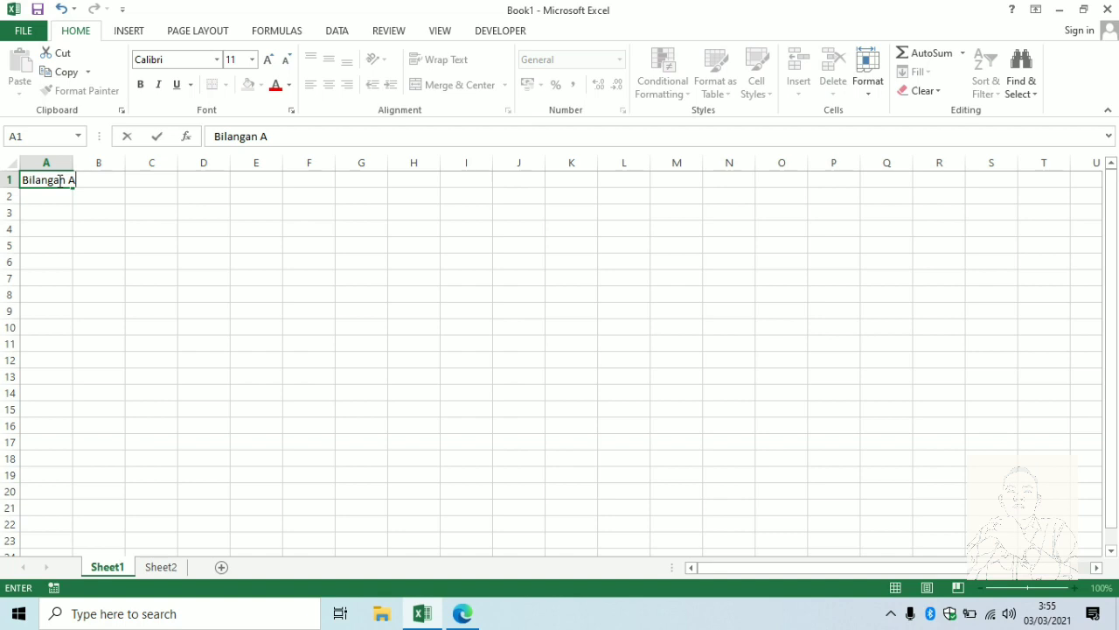
key("Tab")
type("Bilangan")
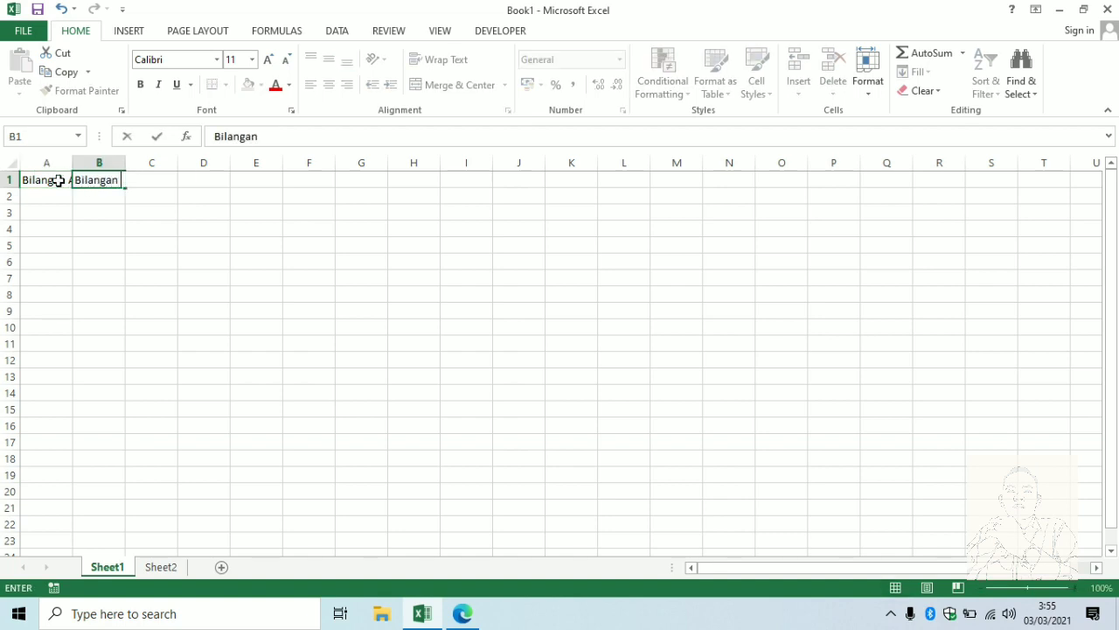
type(" B")
key("Tab")
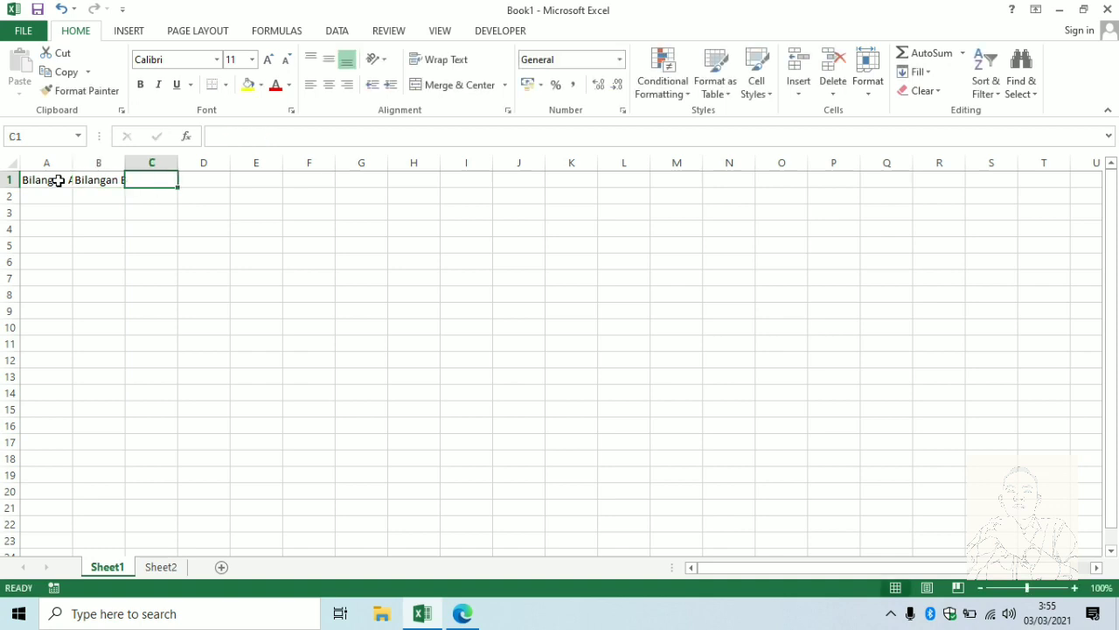
left_click_drag(74, 162, 155, 161)
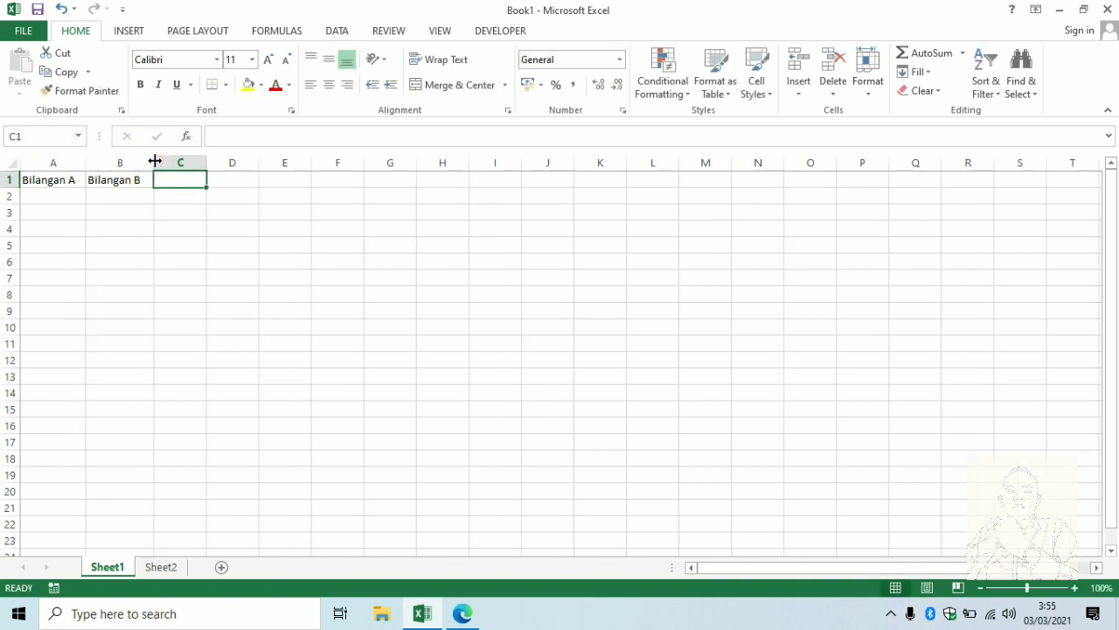
Fill cells A2 to A6 under Bilangan A with the values 8, 12, 14, 27 and 29
left_click(45, 196)
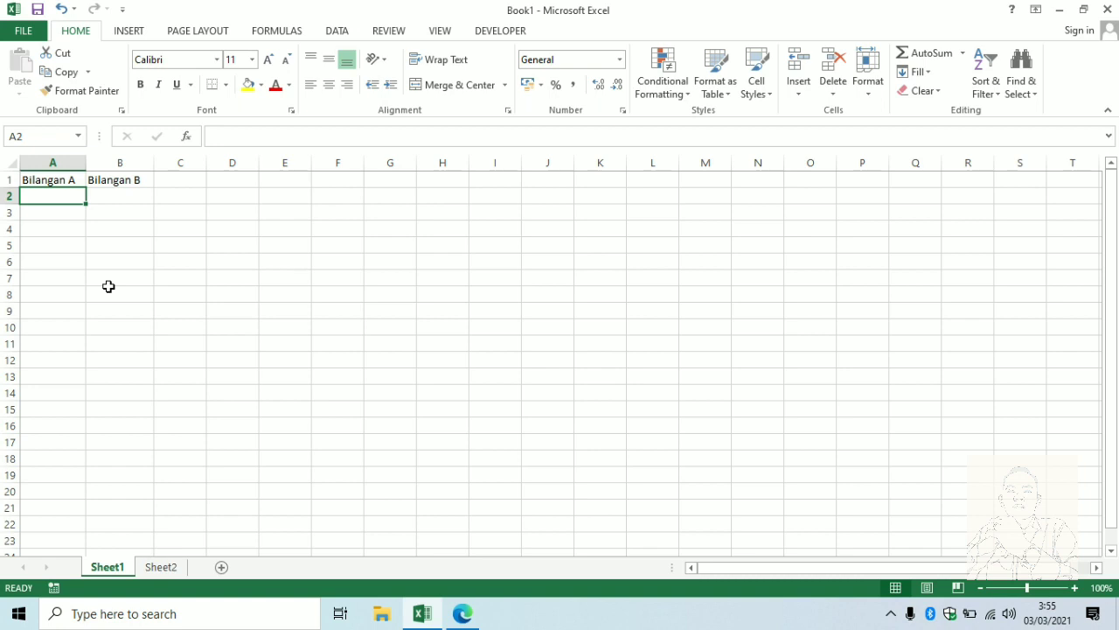
type("8")
key("Return")
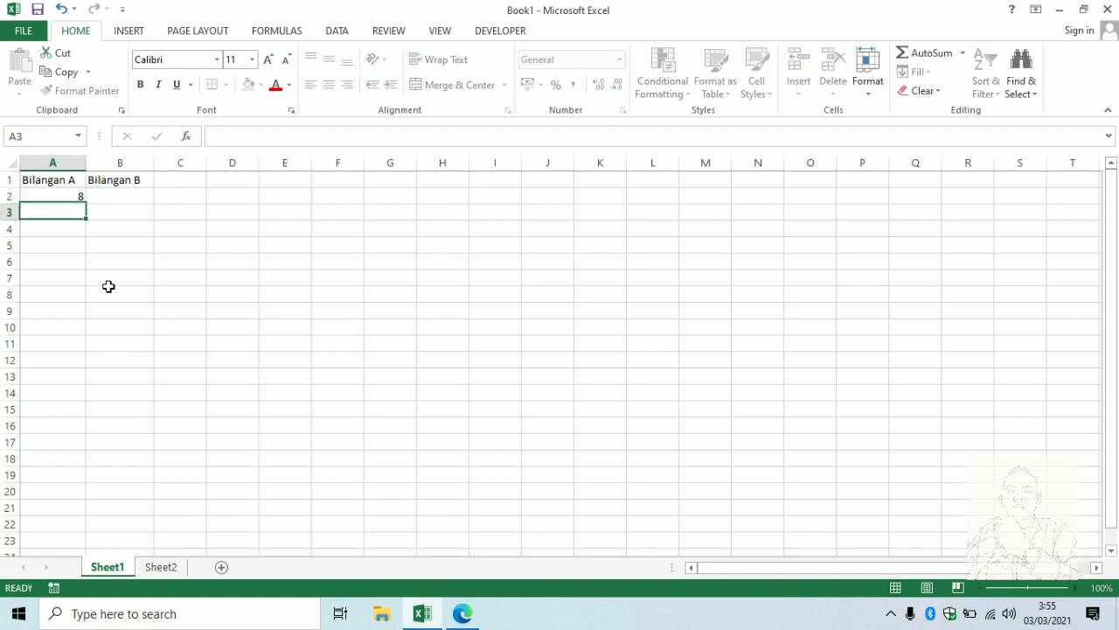
type("12")
key("Return")
type("14")
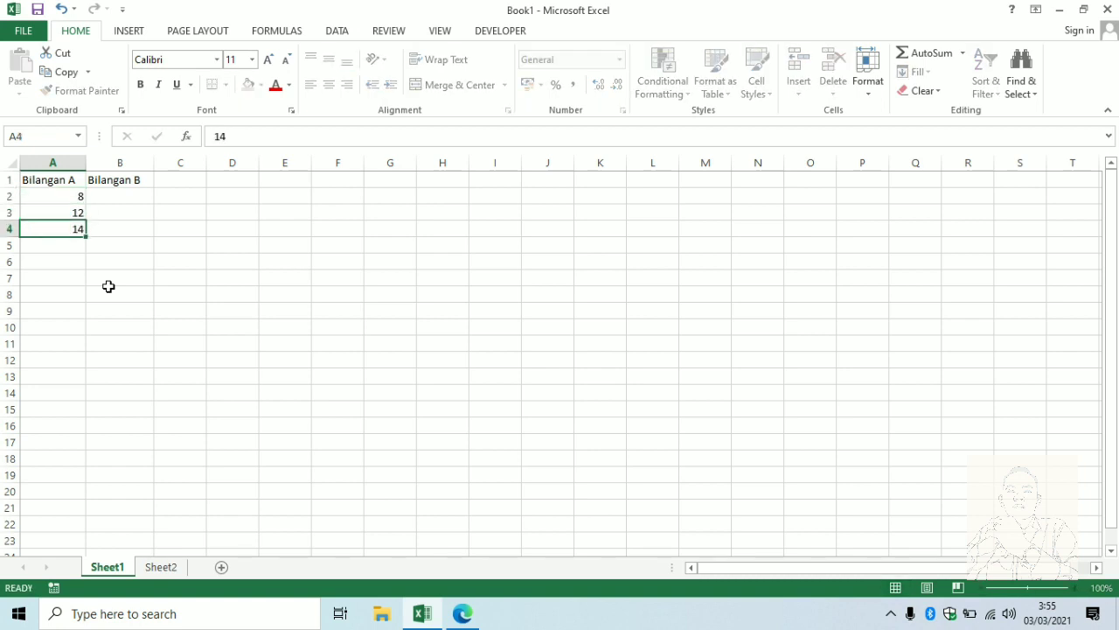
key("Return")
type("27")
key("Return")
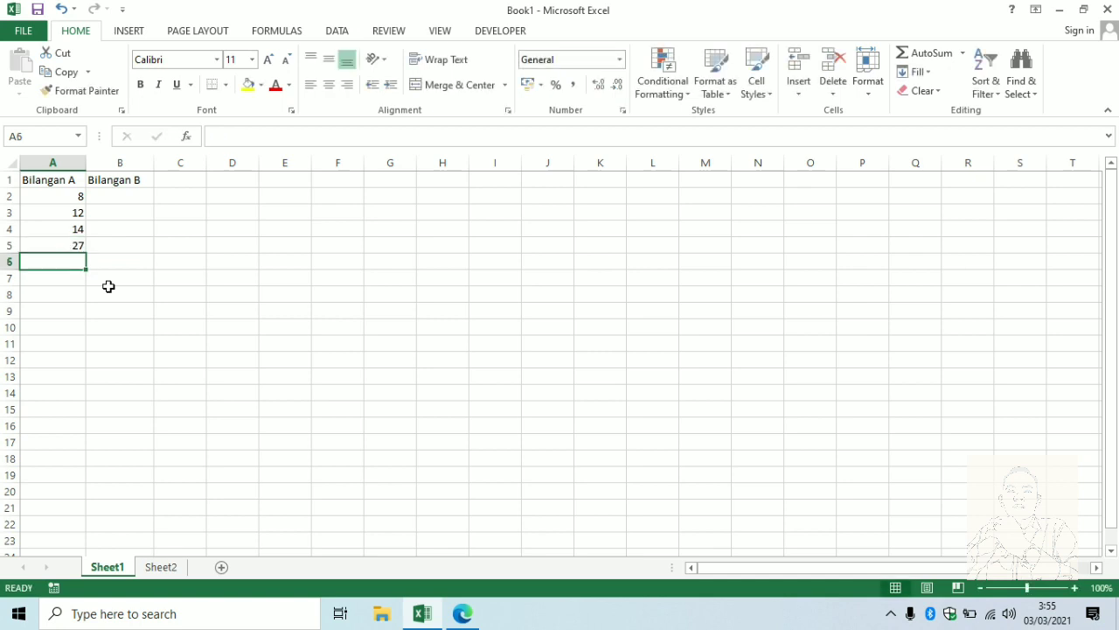
type("29")
key("Return")
Continue the Bilangan A column in A7 to A11 with the values 47, 80, 145, 200 and 378
type("47")
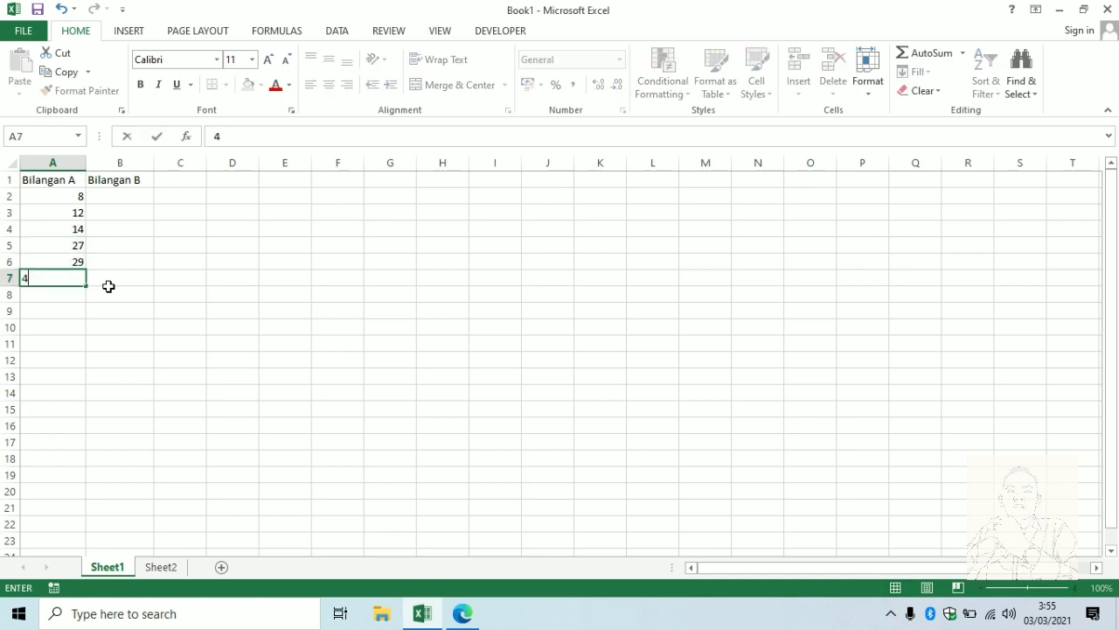
key("Return")
type("80")
key("Return")
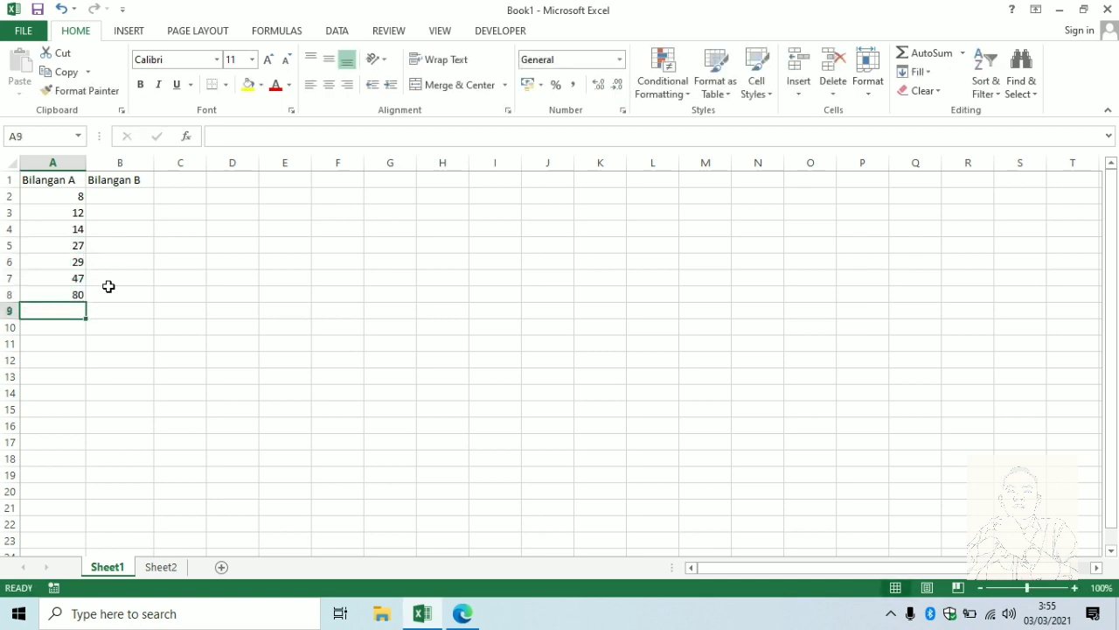
type("1")
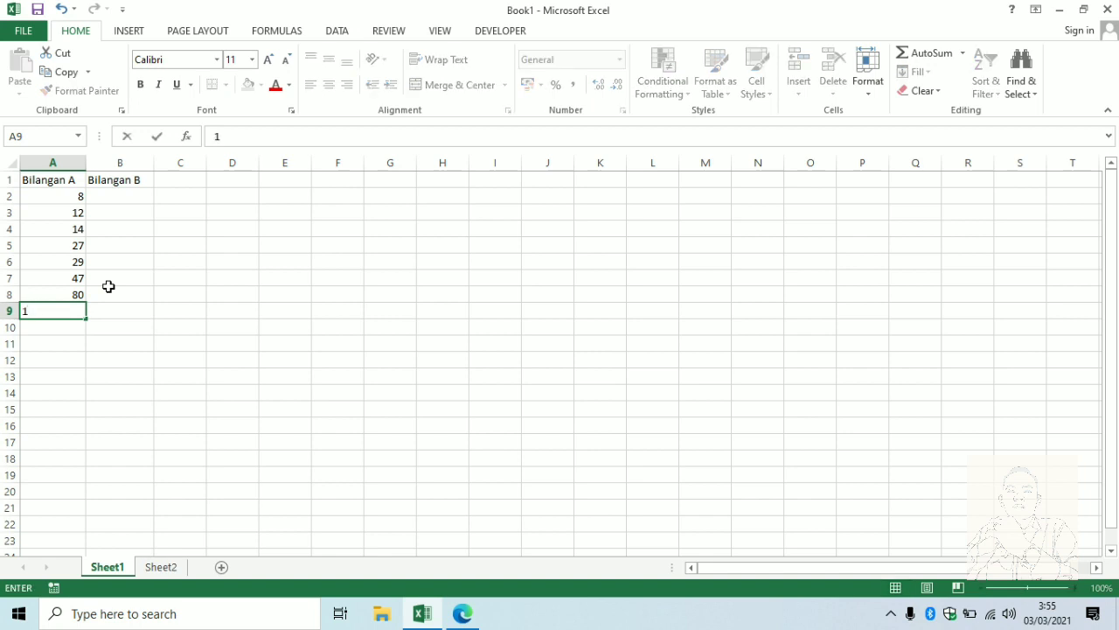
type("45")
key("Return")
type("200")
key("Return")
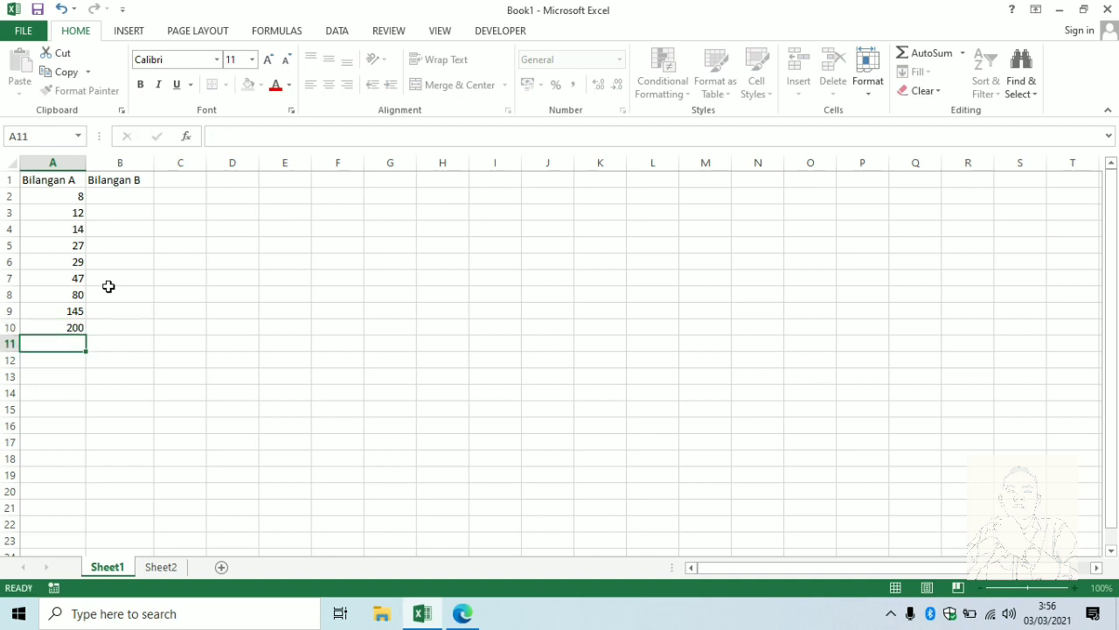
type("378")
key("Return")
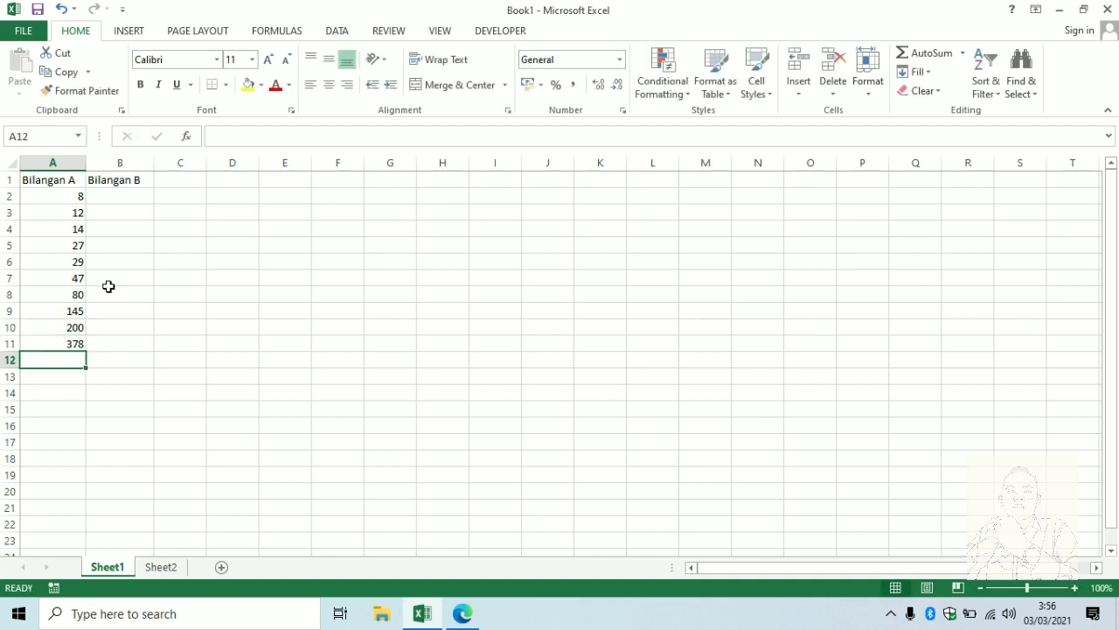
Fill cells B2 to B6 under Bilangan B with the values 2, 5, 10, 25 and 16
left_click(109, 196)
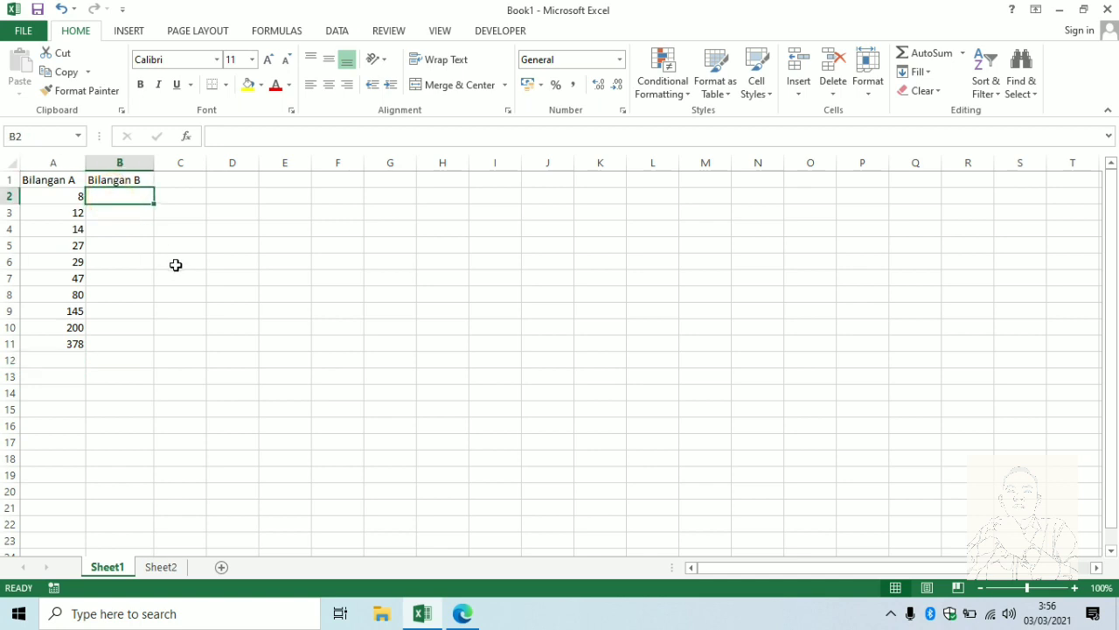
type("2")
key("Return")
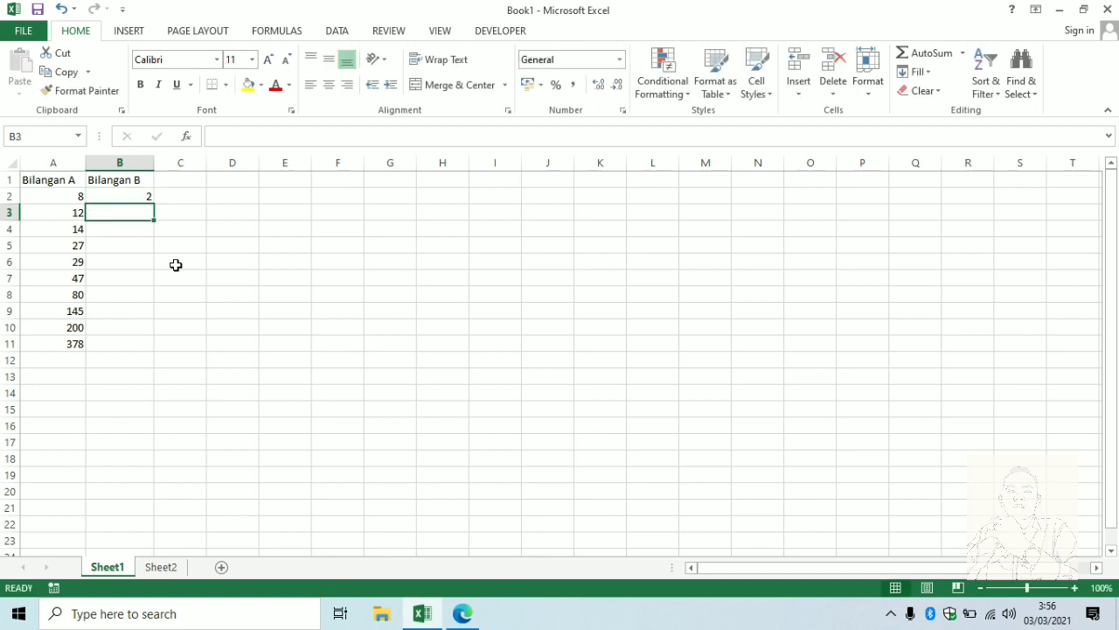
type("5")
key("Return")
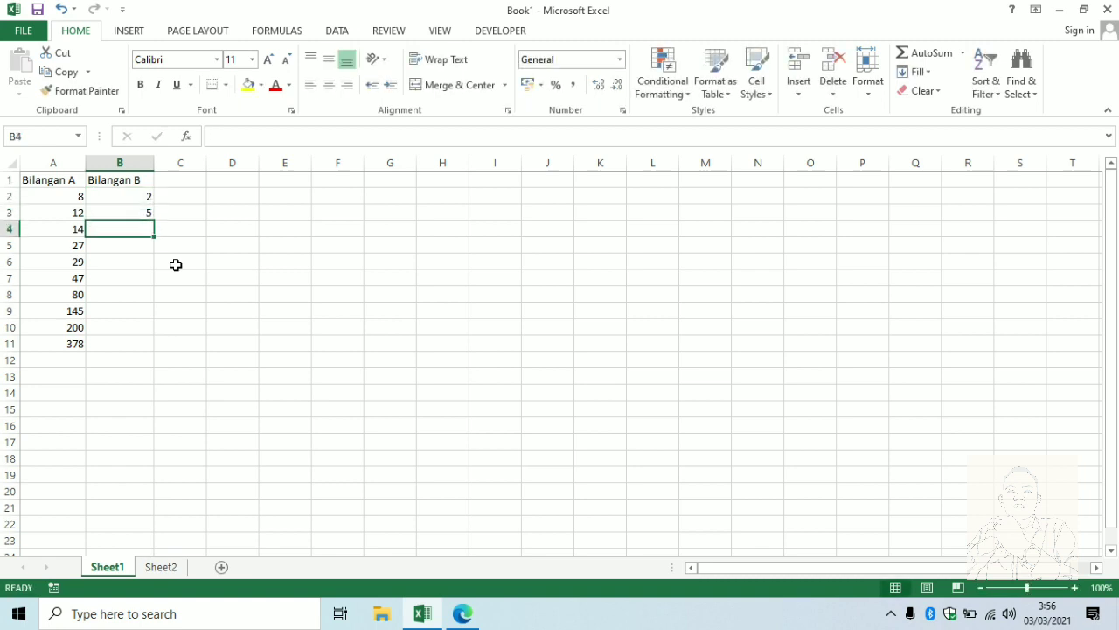
type("1")
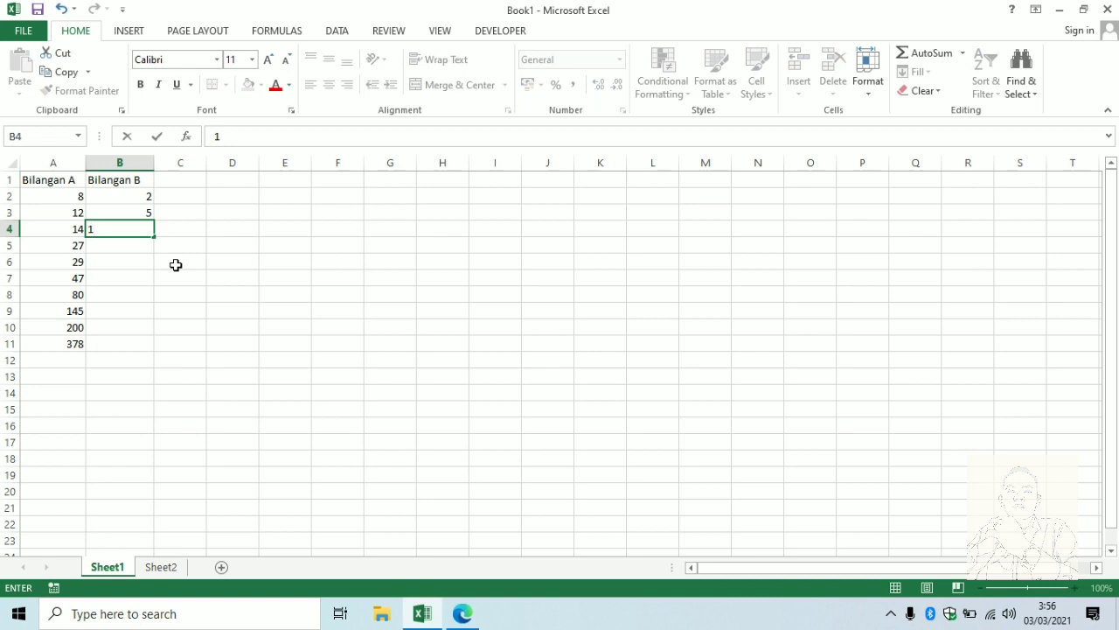
type("0")
key("Return")
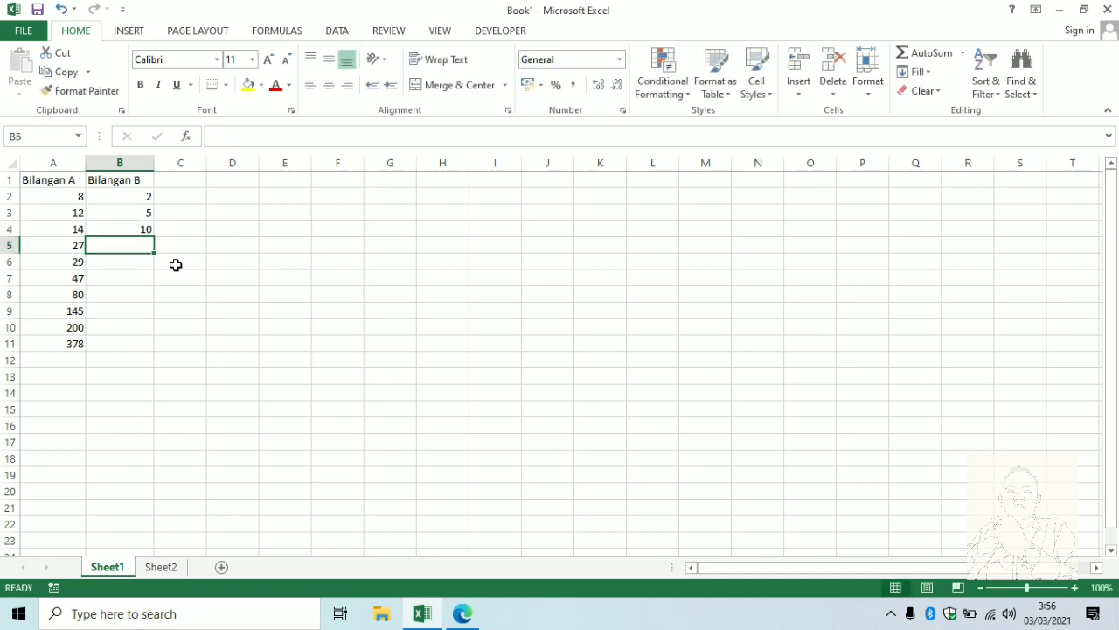
type("25")
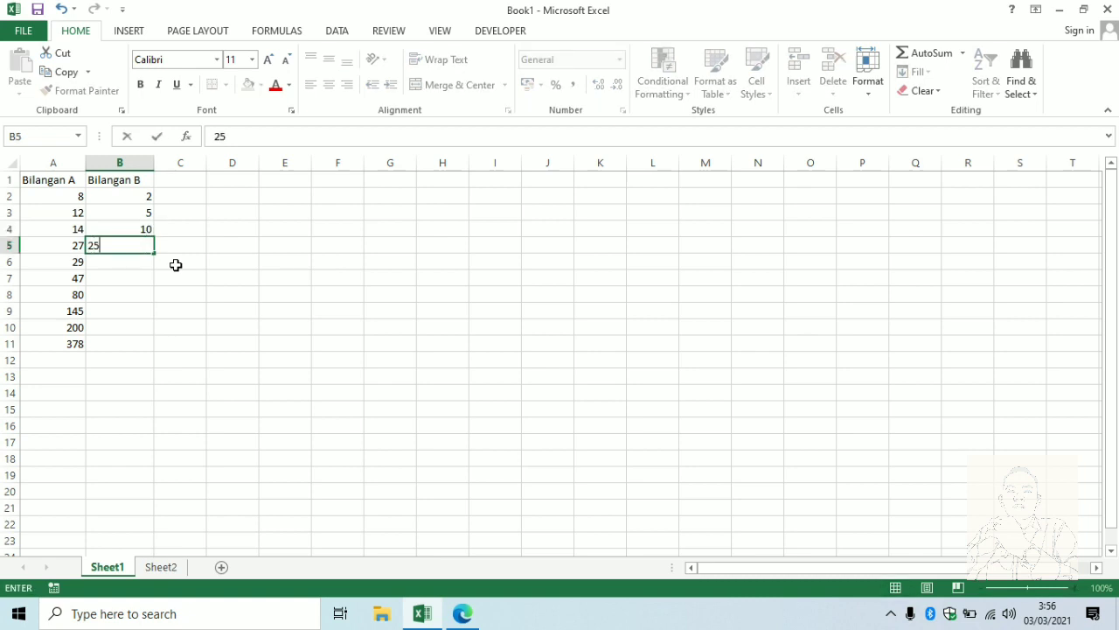
key("Return")
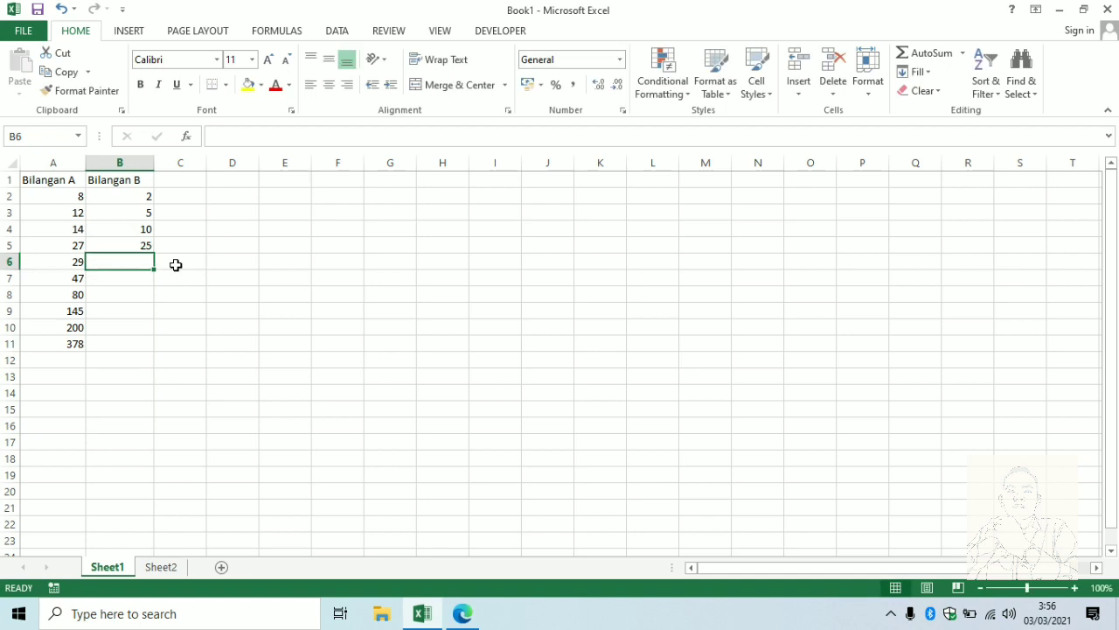
type("16")
key("Return")
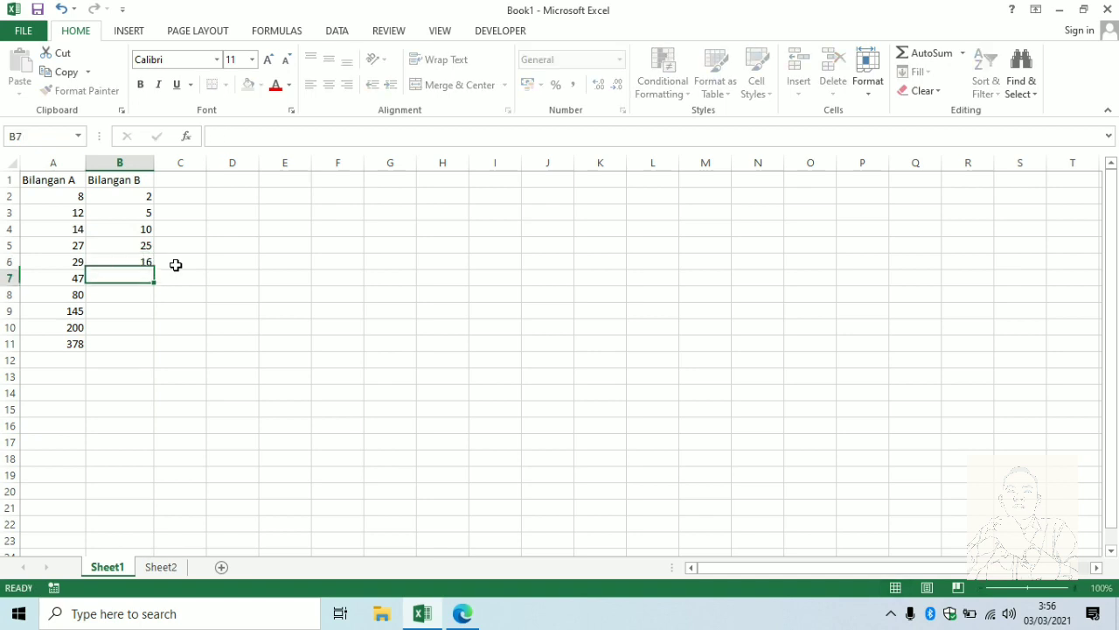
Continue the Bilangan B column in B7 to B11 with the values 43, 69, 200, 174 and 24
type("43")
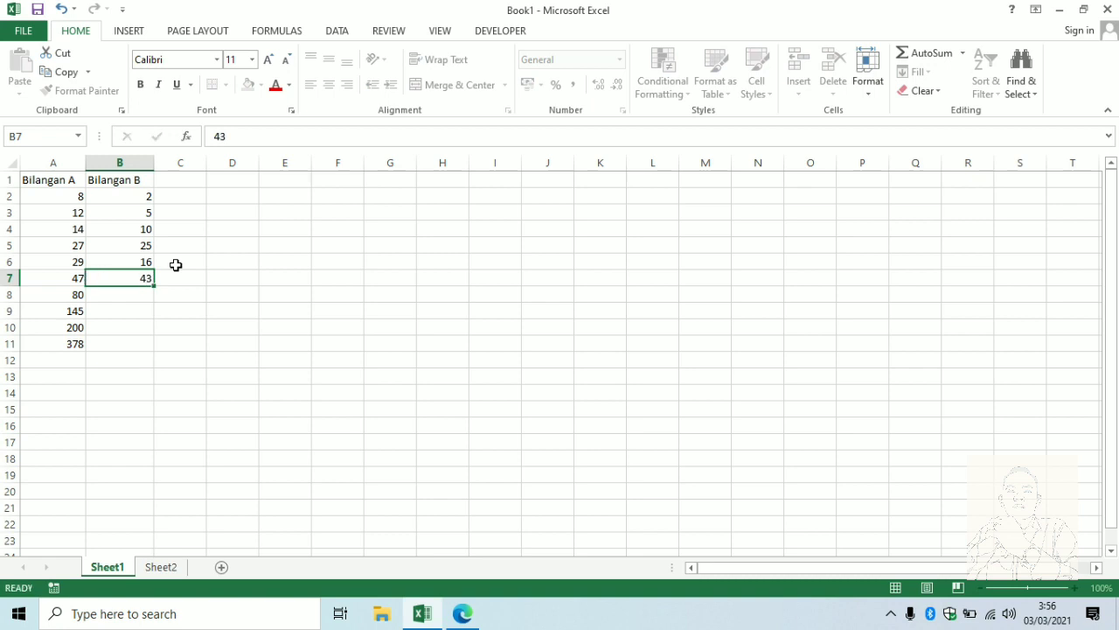
key("Return")
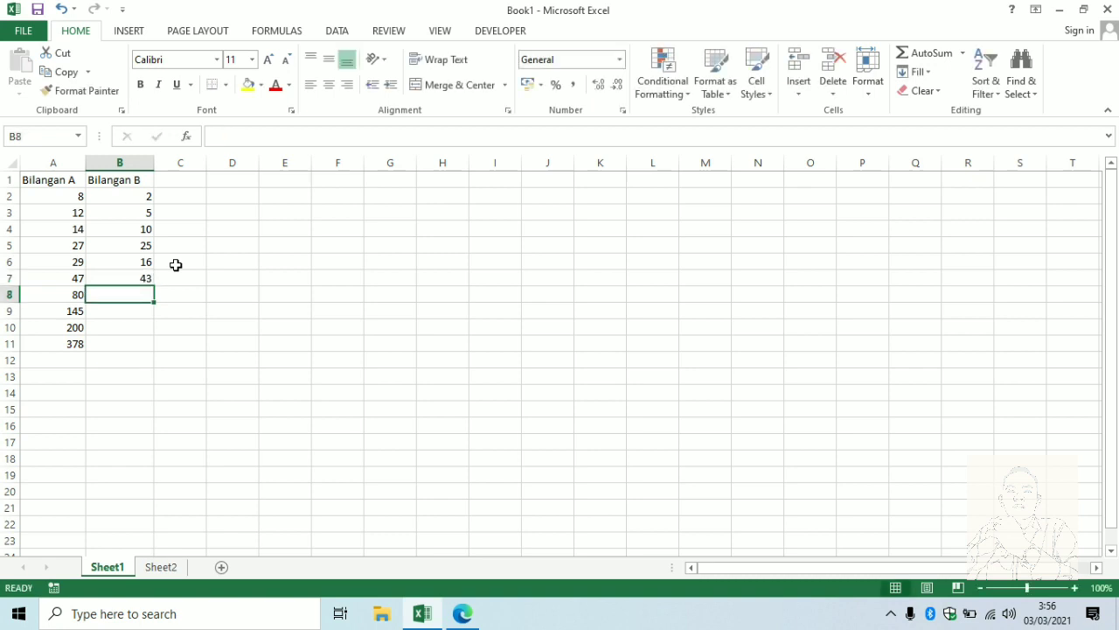
type("8")
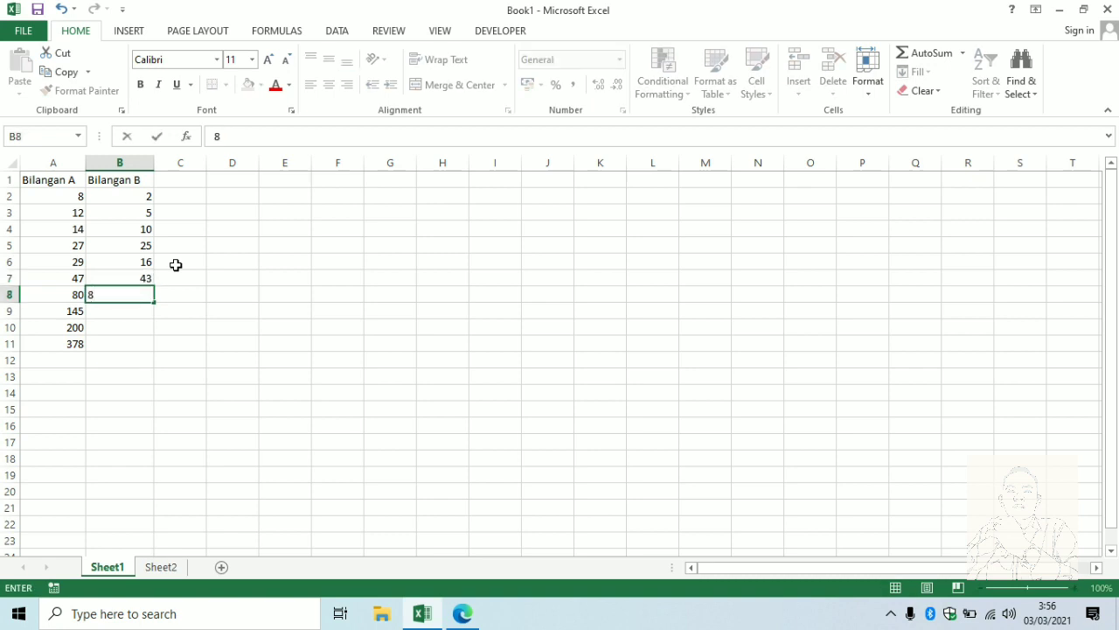
key("BackSpace")
type("69")
key("Return")
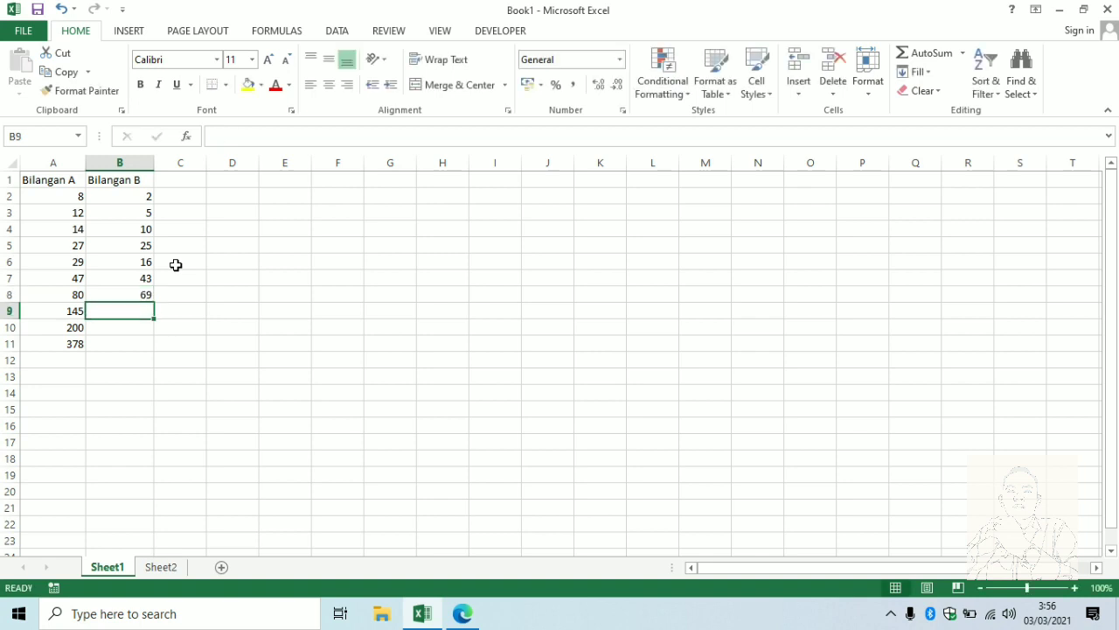
type("200")
key("Return")
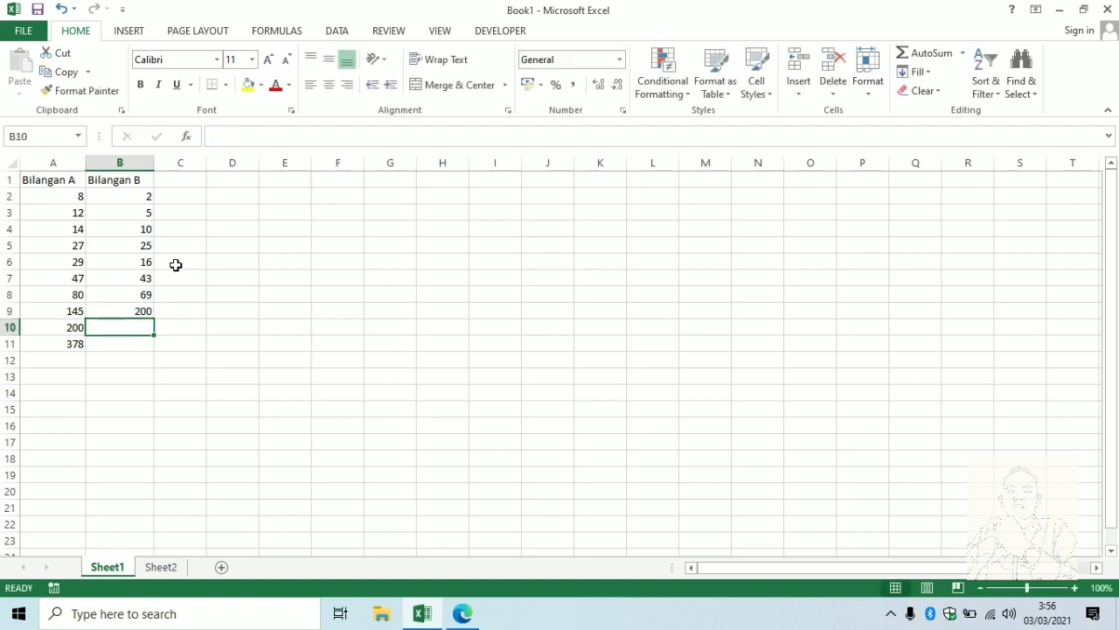
type("174")
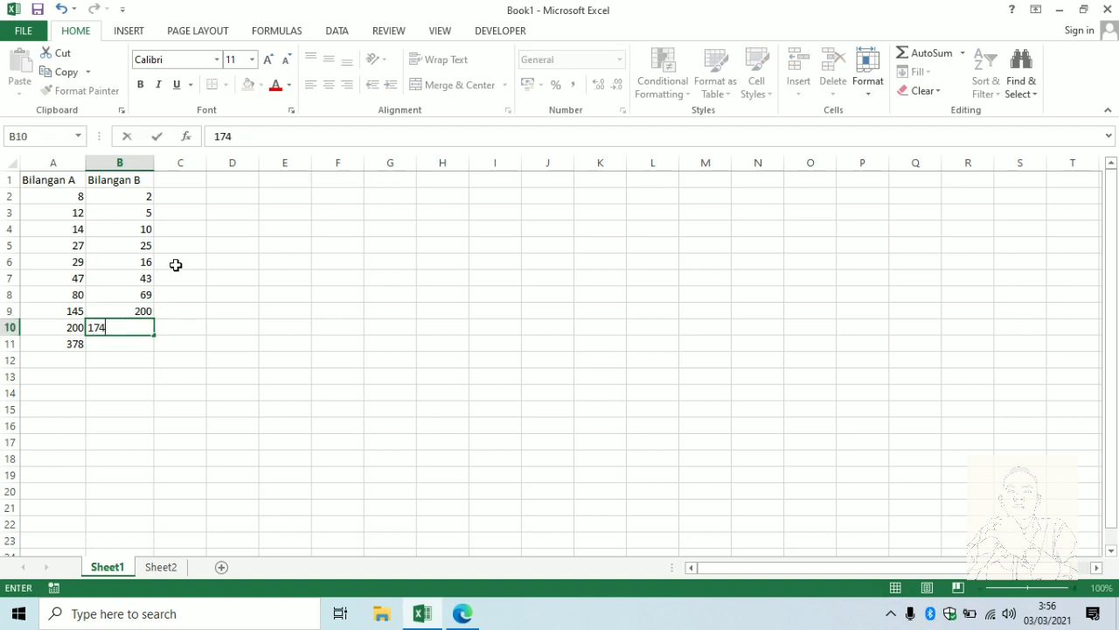
key("Return")
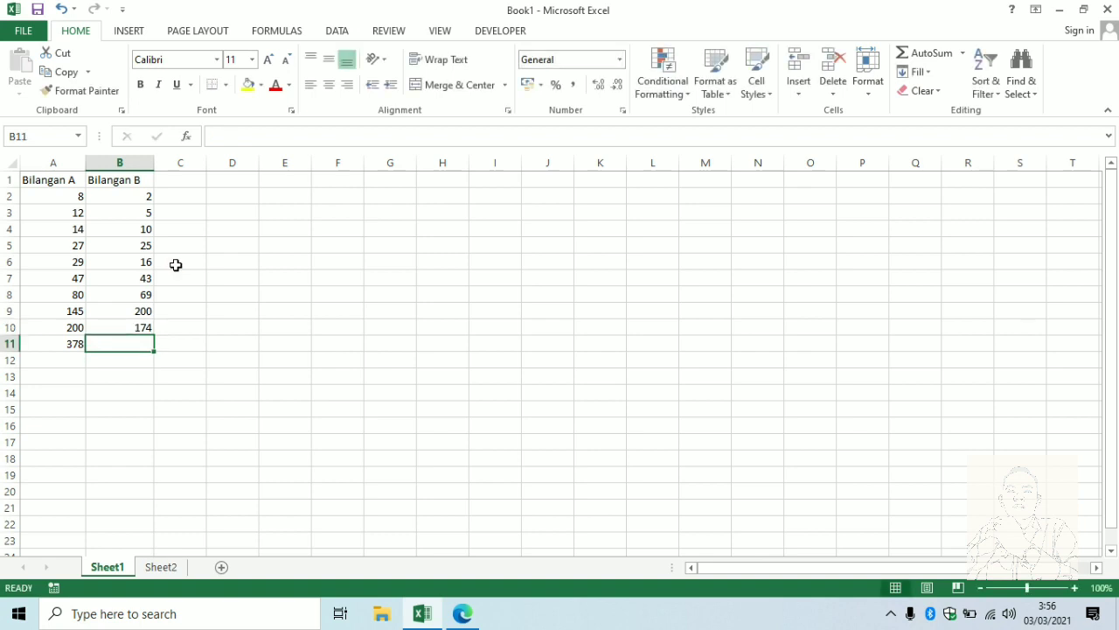
type("2")
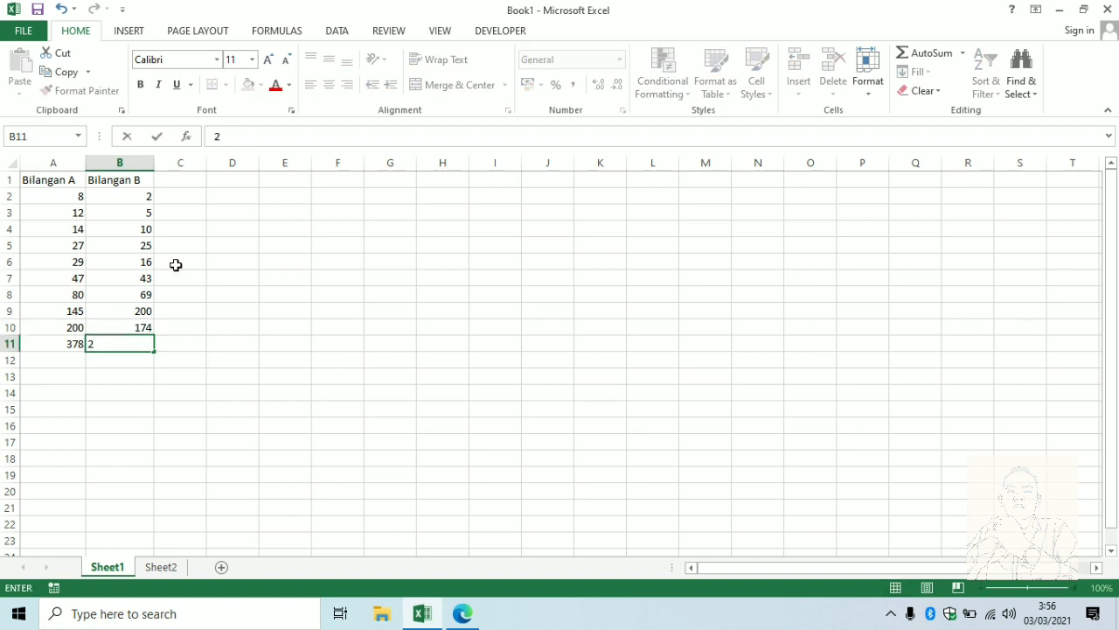
type("4")
key("Return")
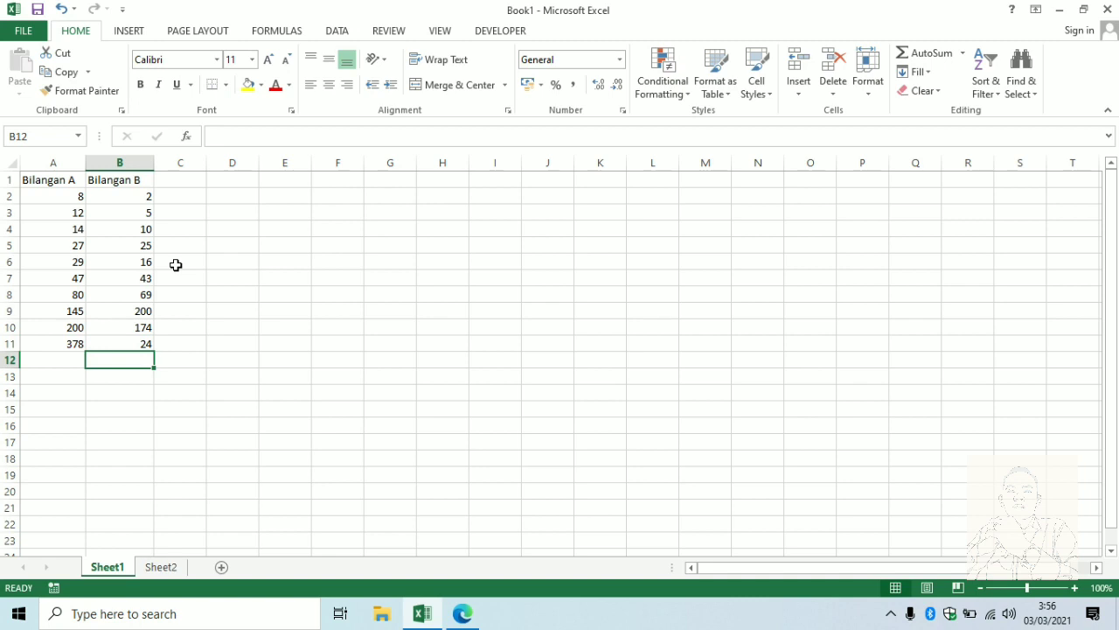
Enter the header A+B in cell C1
left_click(186, 182)
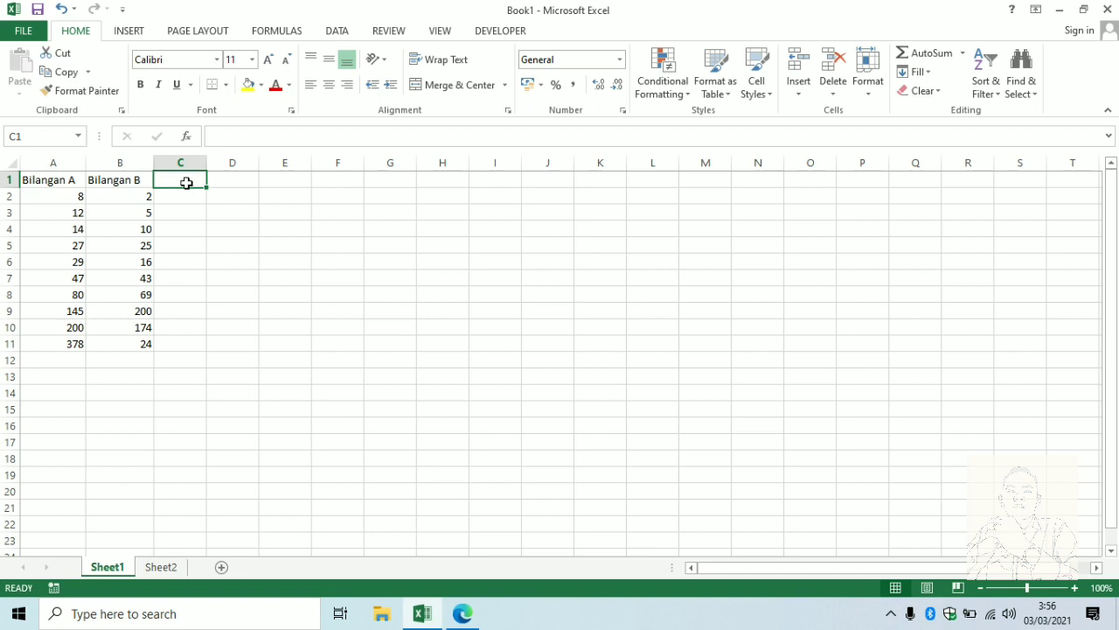
type("A+")
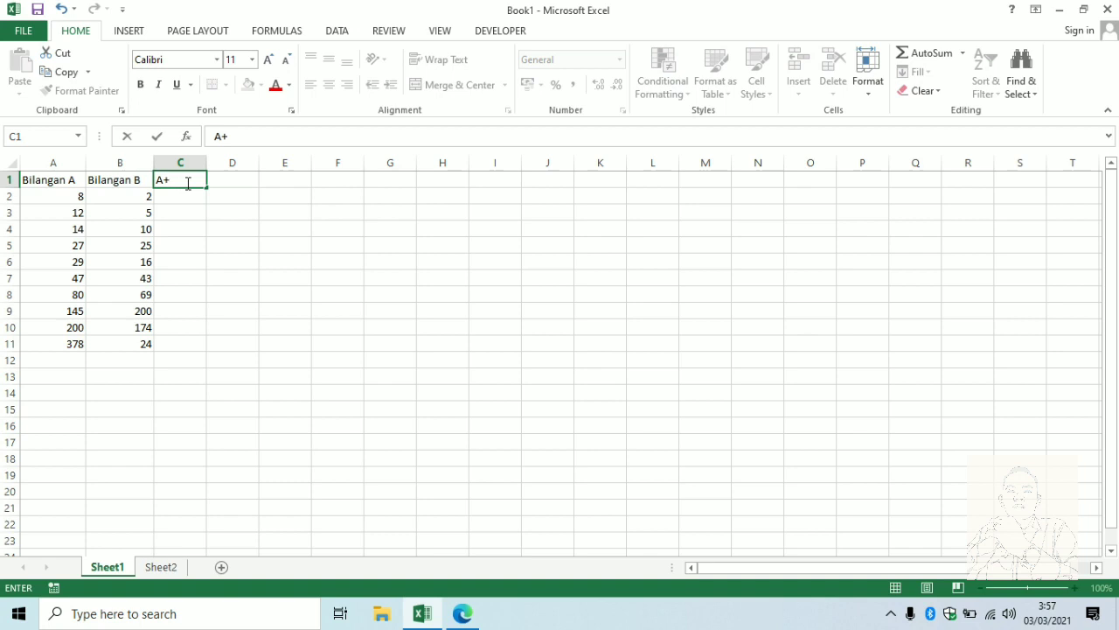
type("B")
key("Tab")
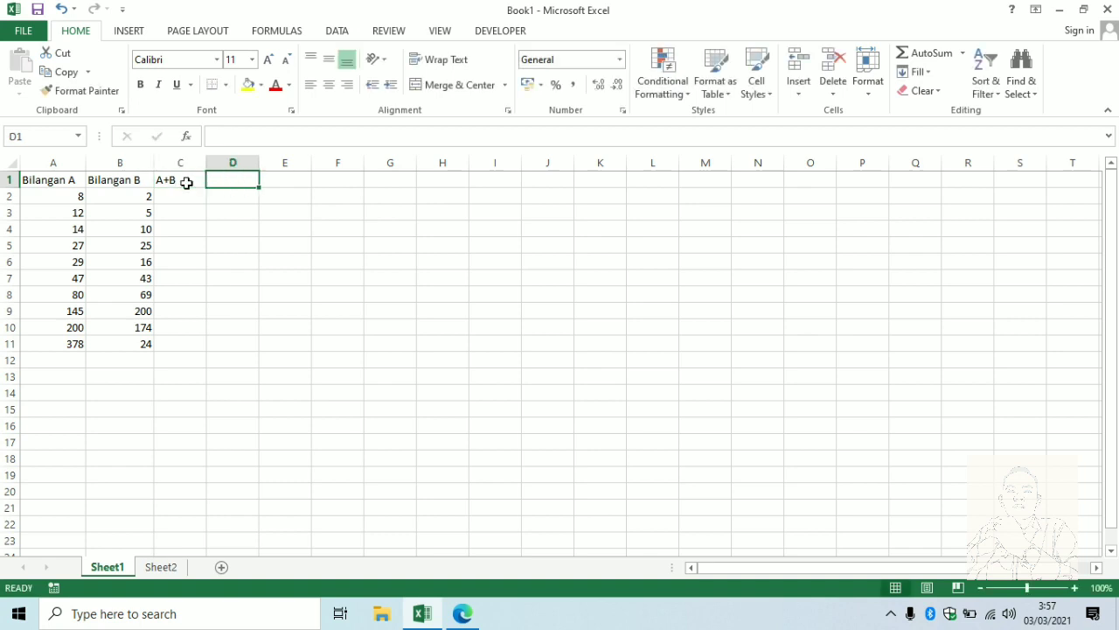
Enter the header A-B in cell D1 and the header A*B in cell E1
type("a")
key("BackSpace")
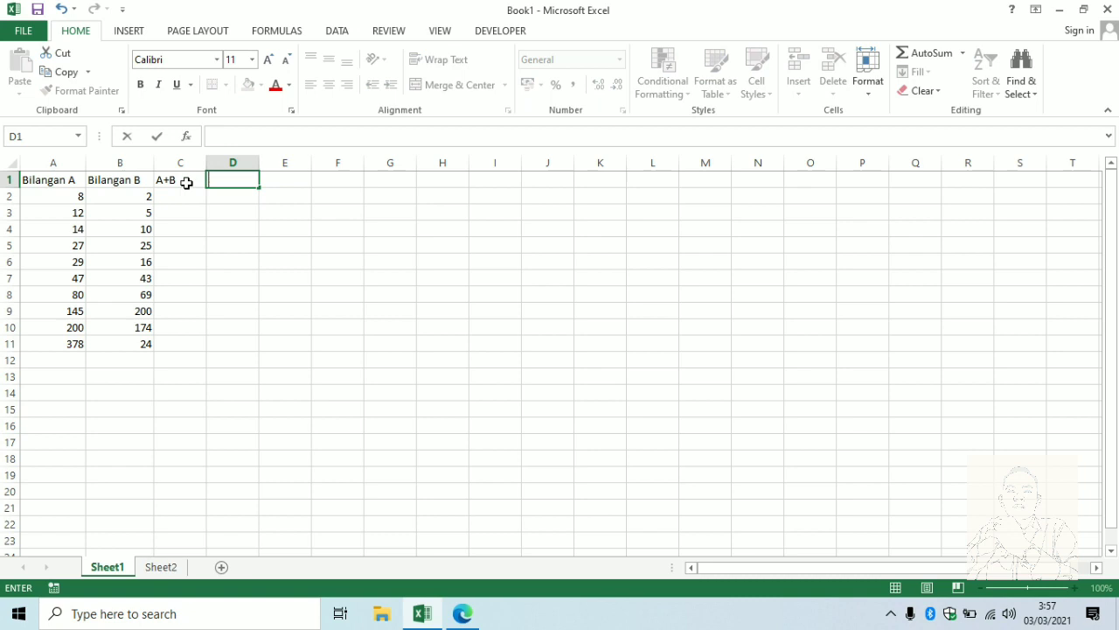
type("A-B")
key("Tab")
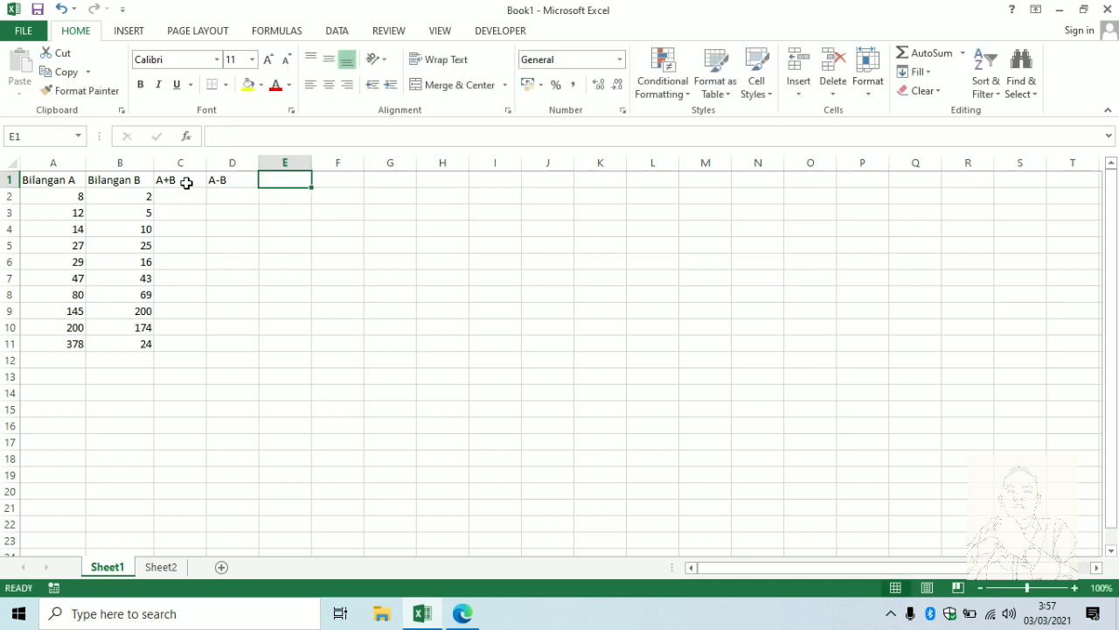
type("A")
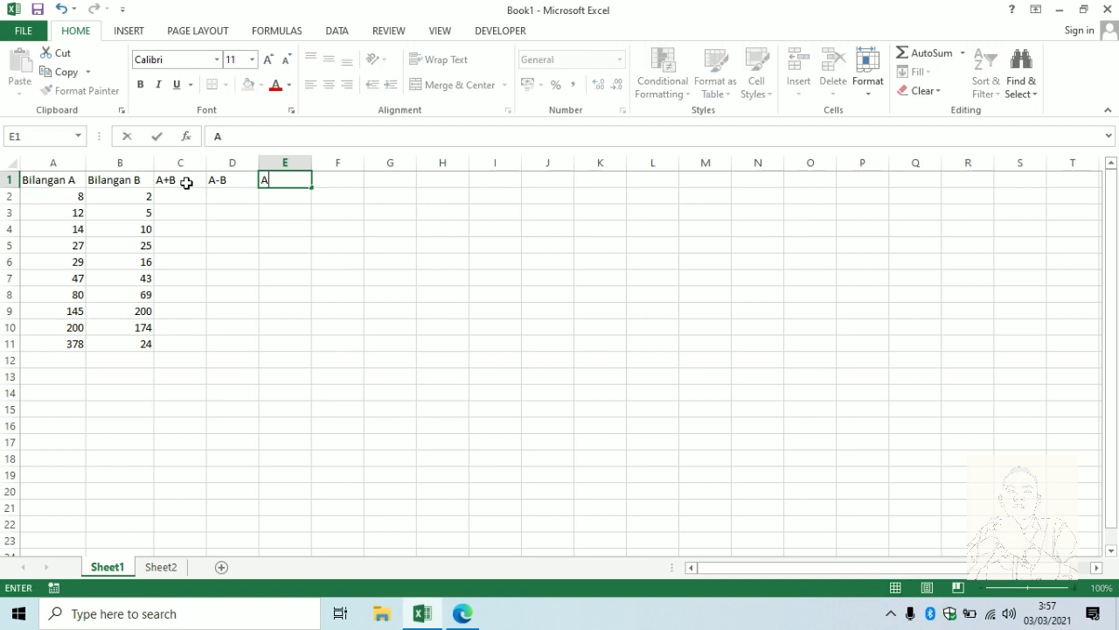
type("*B")
key("Tab")
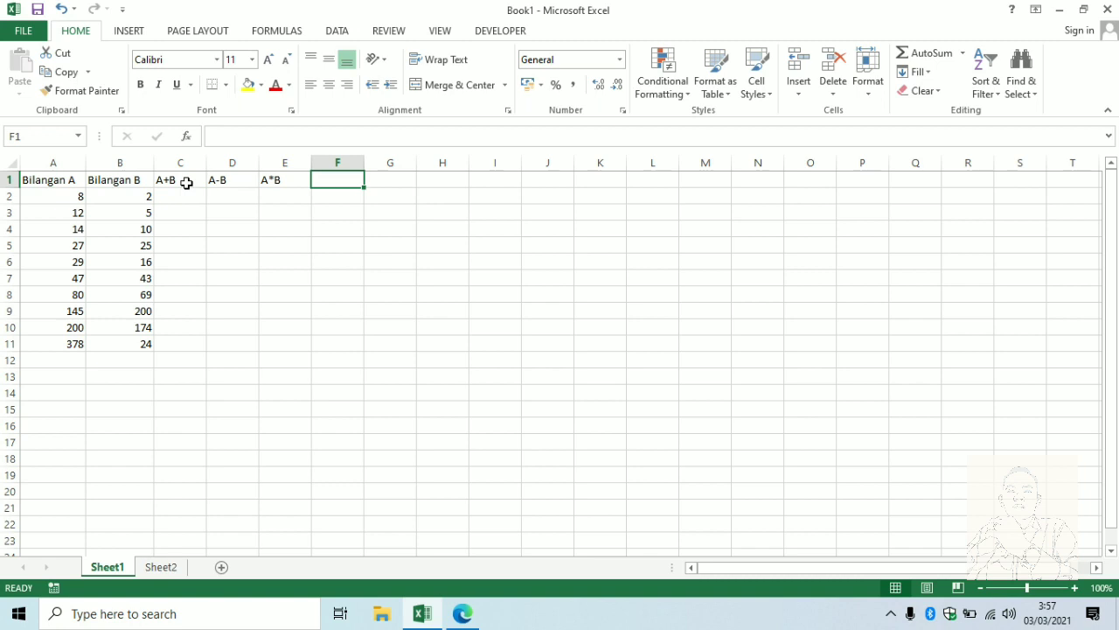
Enter the header A*10 in cell F1 and the header A/B in cell G1
type("a")
key("BackSpace")
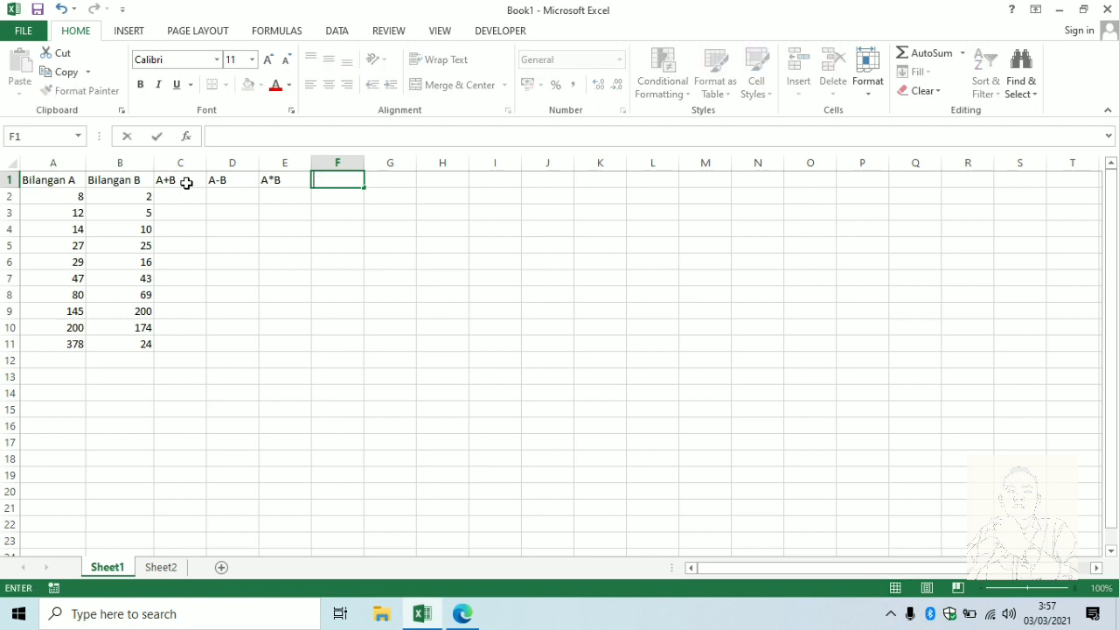
type("A*10")
key("Tab")
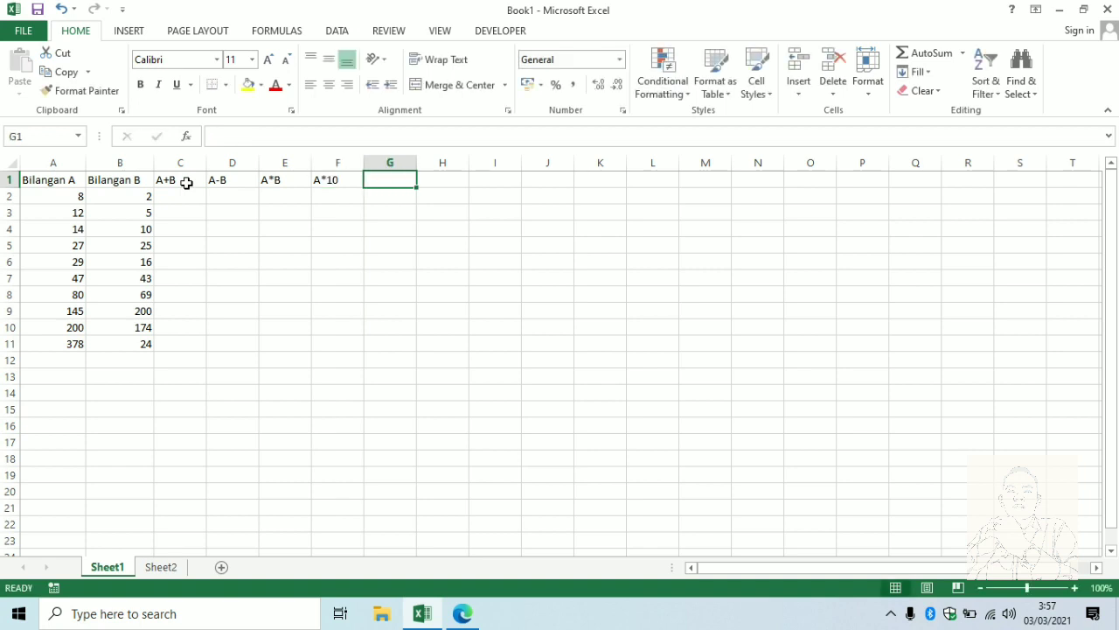
type("a")
key("BackSpace")
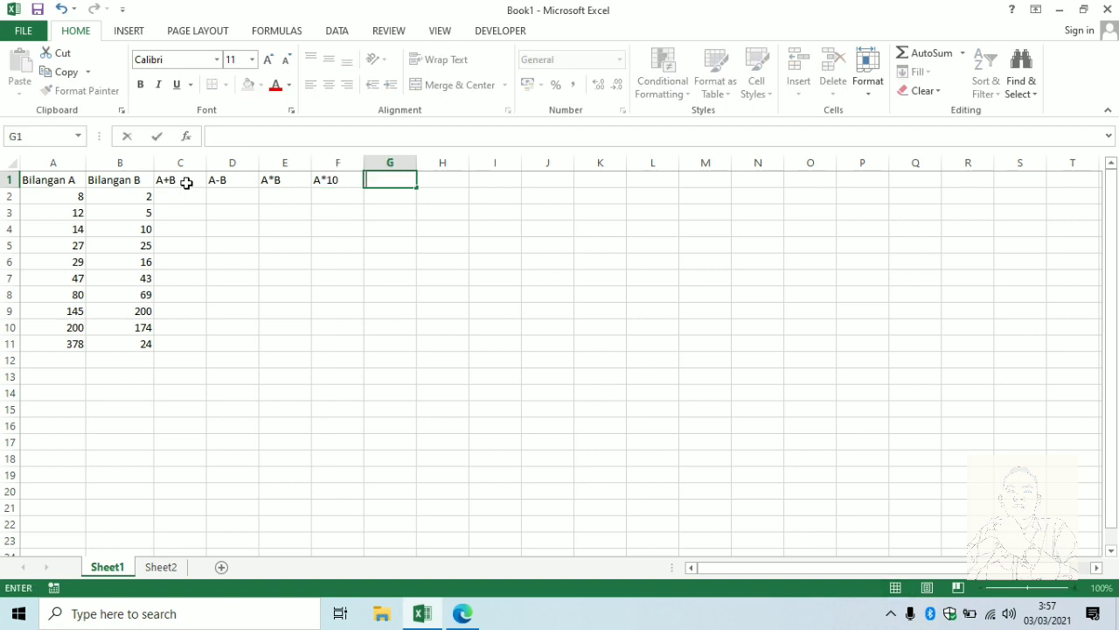
type("a")
key("BackSpace")
type("A/B")
key("Tab")
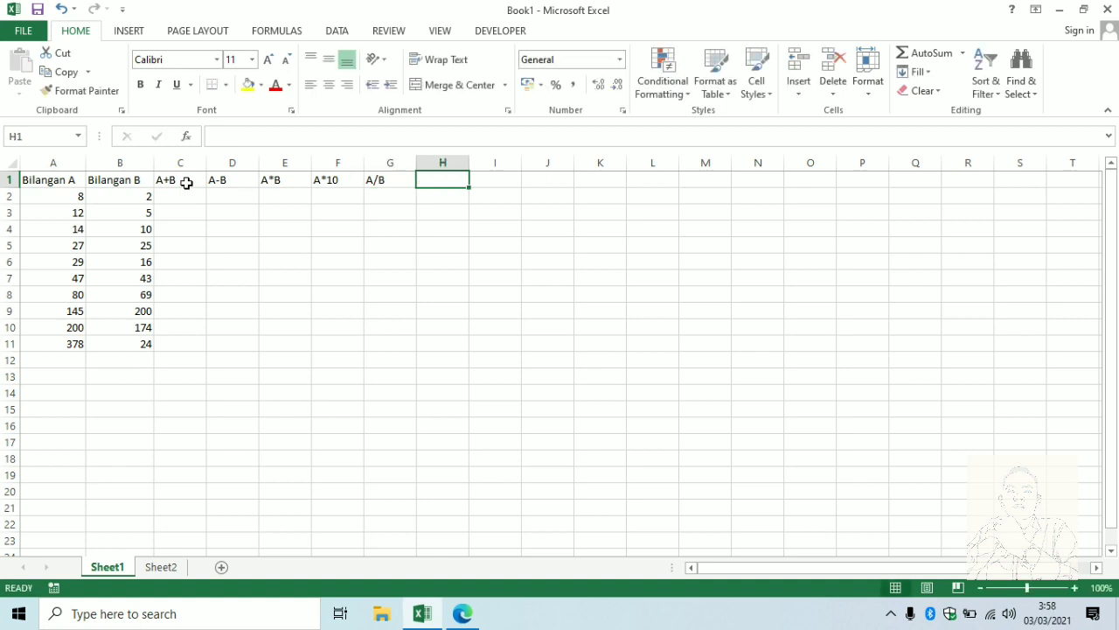
Enter the header A/3 in cell H1 and the header A^2 in cell I1
type("A")
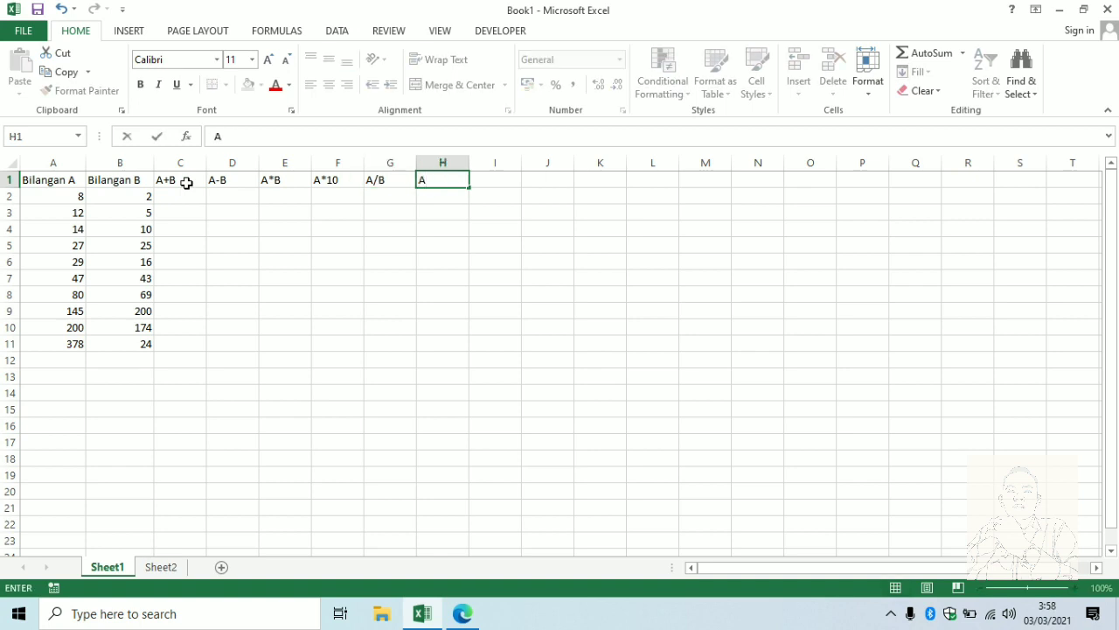
type("/3")
key("Tab")
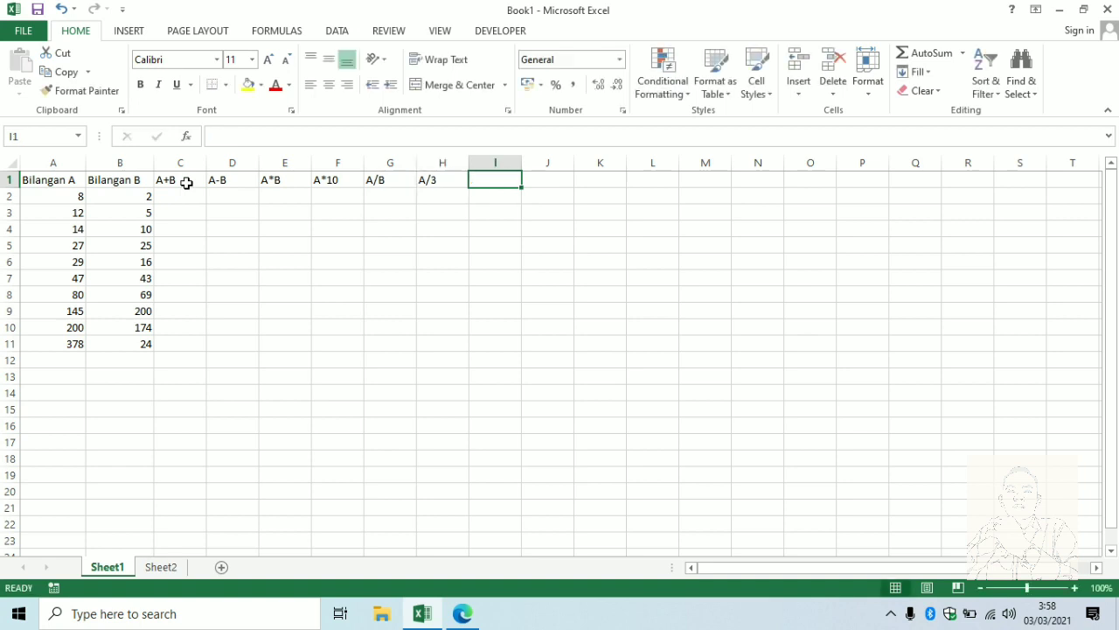
type("A")
key("BackSpace")
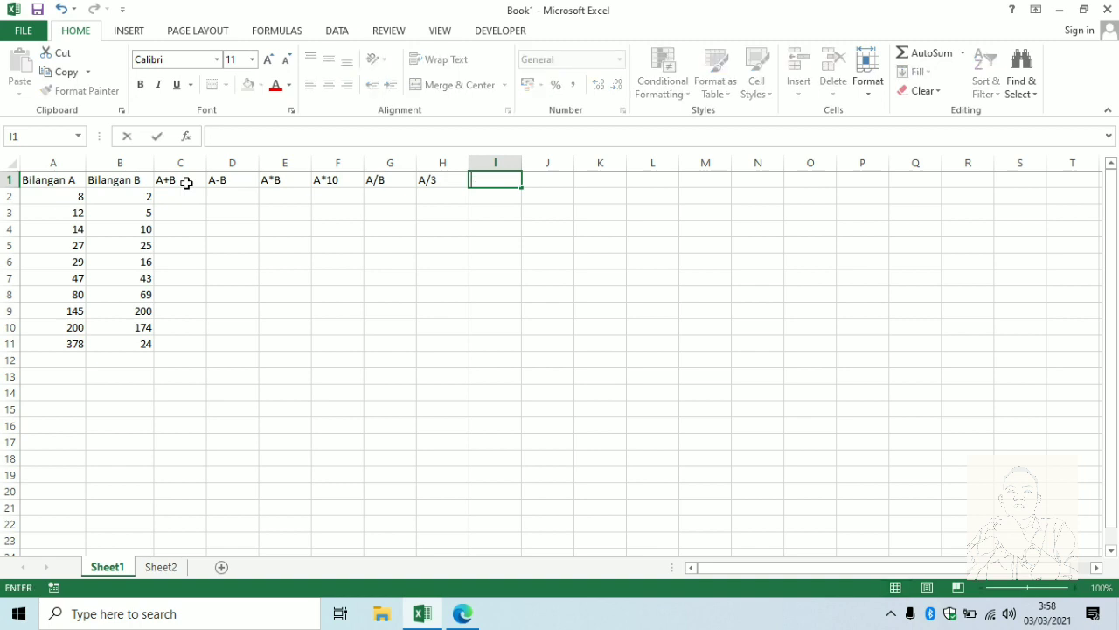
type("A")
type("^2")
key("Tab")
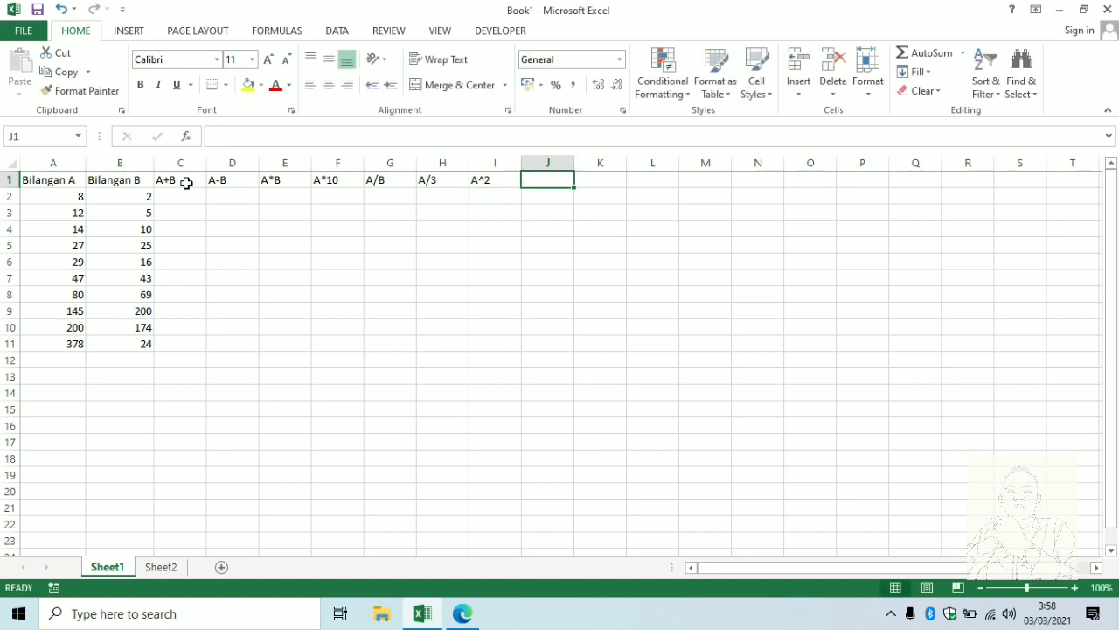
Enter the header B^5 in cell J1 and the header (A+B)*5 in cell K1
type("b")
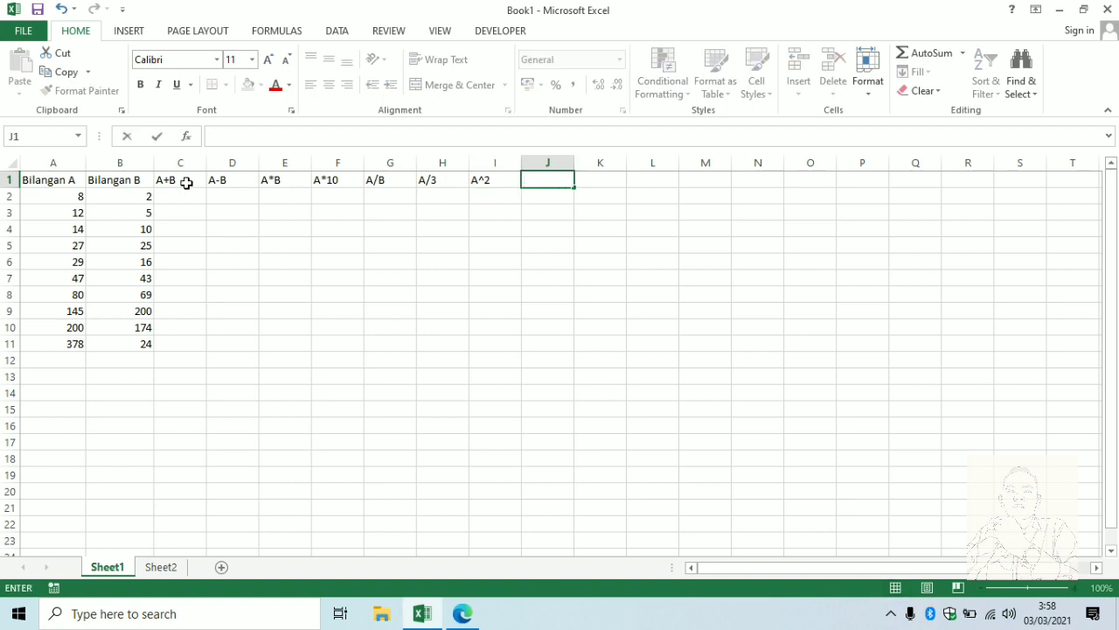
type("B^5")
key("Tab")
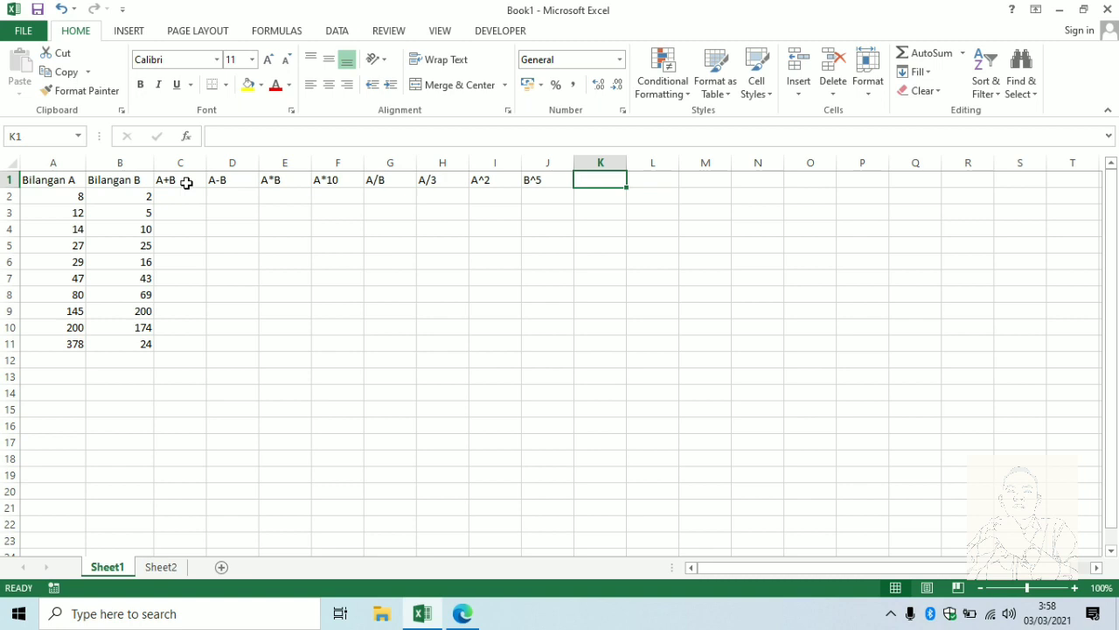
type("(")
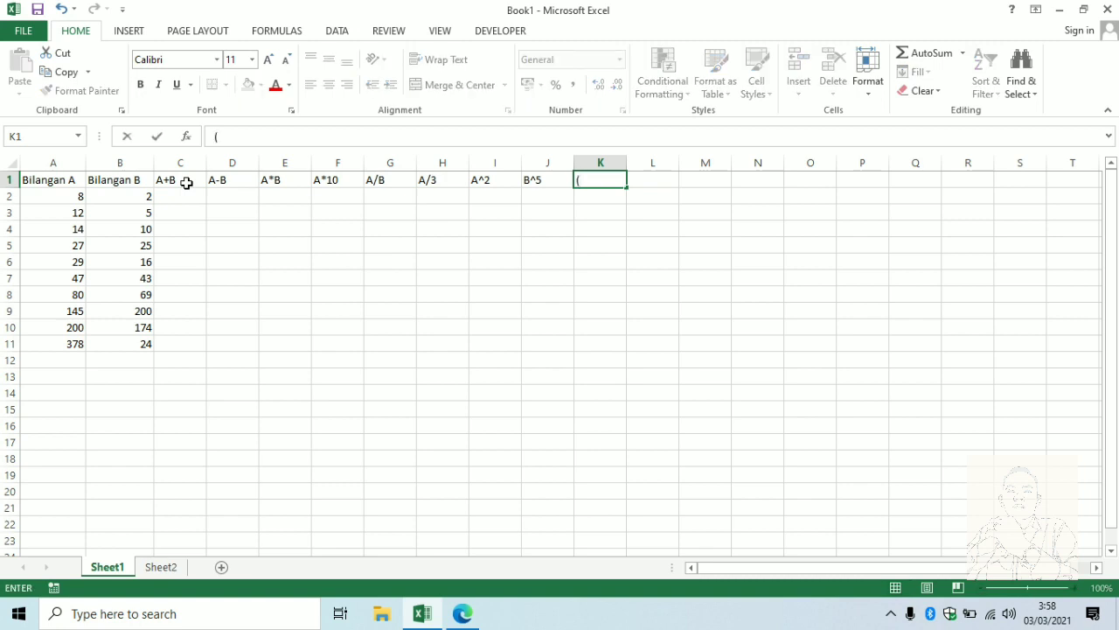
type("A+B)*")
type("5")
key("Return")
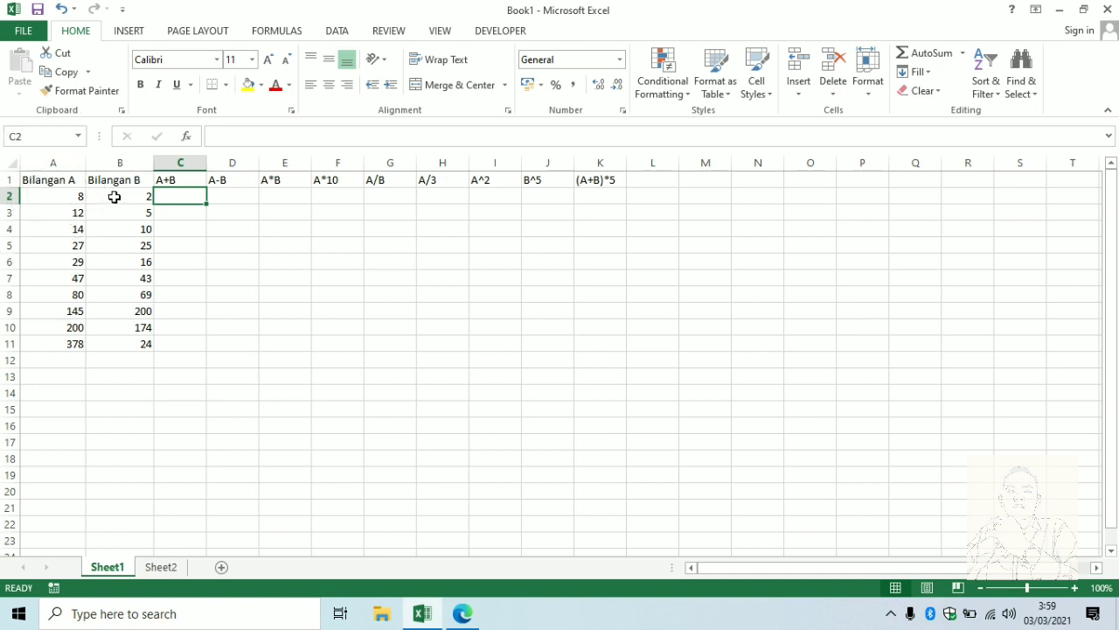
Switch to Rumus matematika excel.pdf in Edge, read the boxed note on writing formulas, and return to the Excel workbook
left_click(179, 194)
left_click(461, 616)
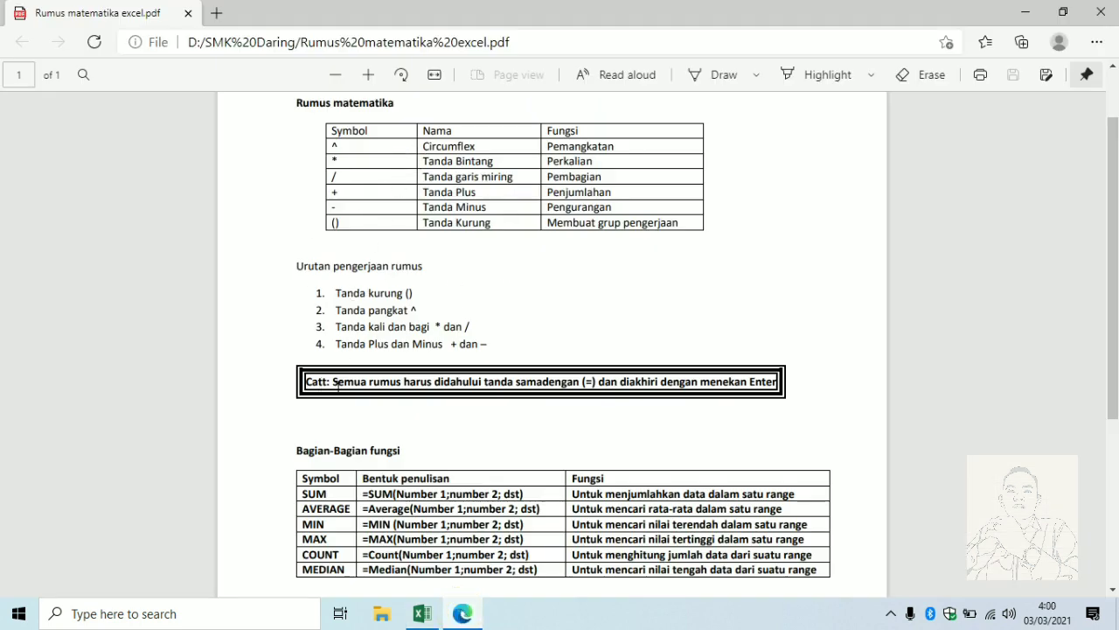
left_click(574, 375)
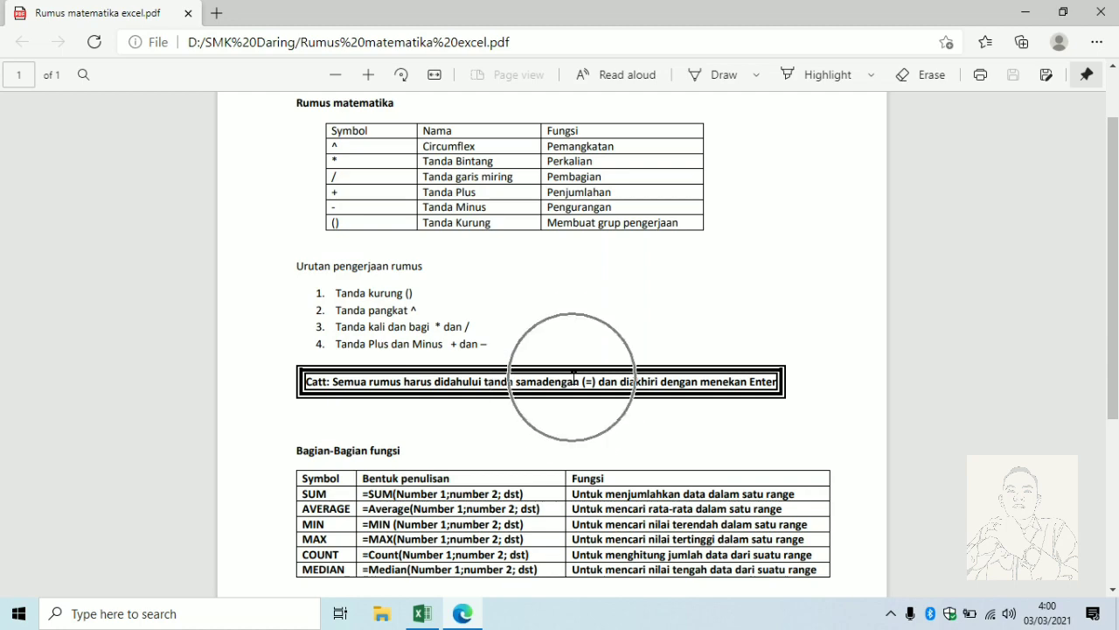
left_click(459, 619)
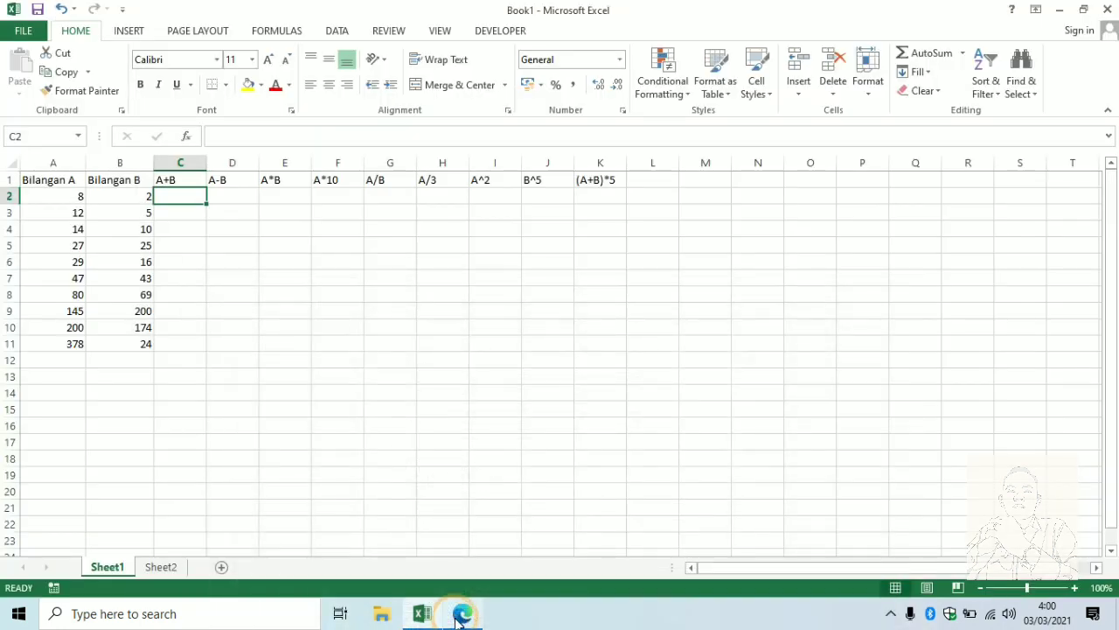
Insert a blank column before the A+B column, between Bilangan B and A+B
left_click(190, 163)
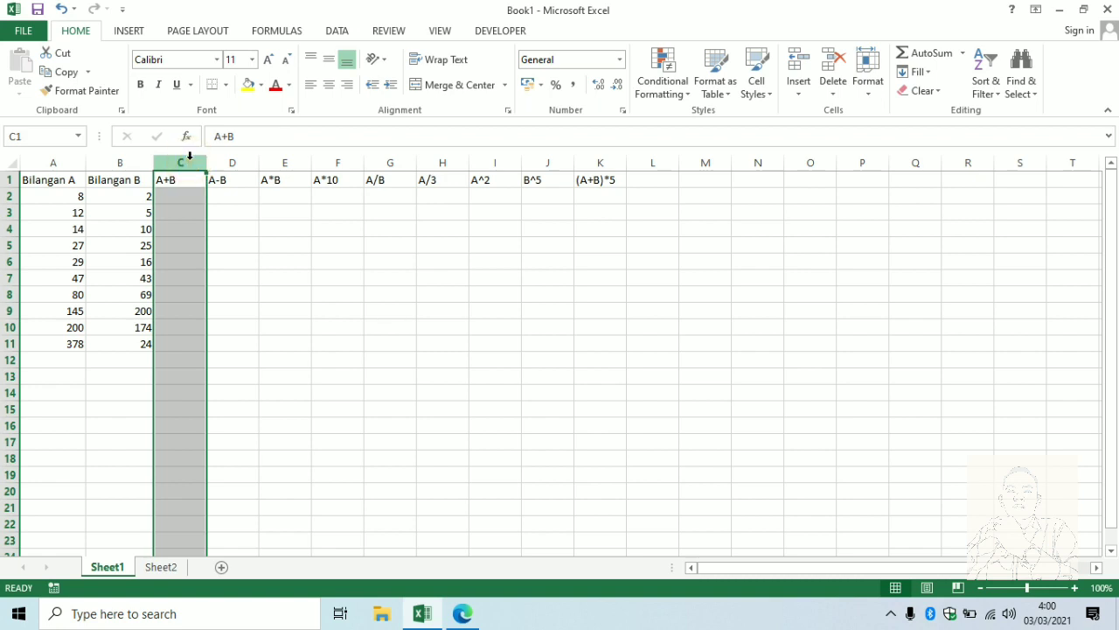
right_click(190, 161)
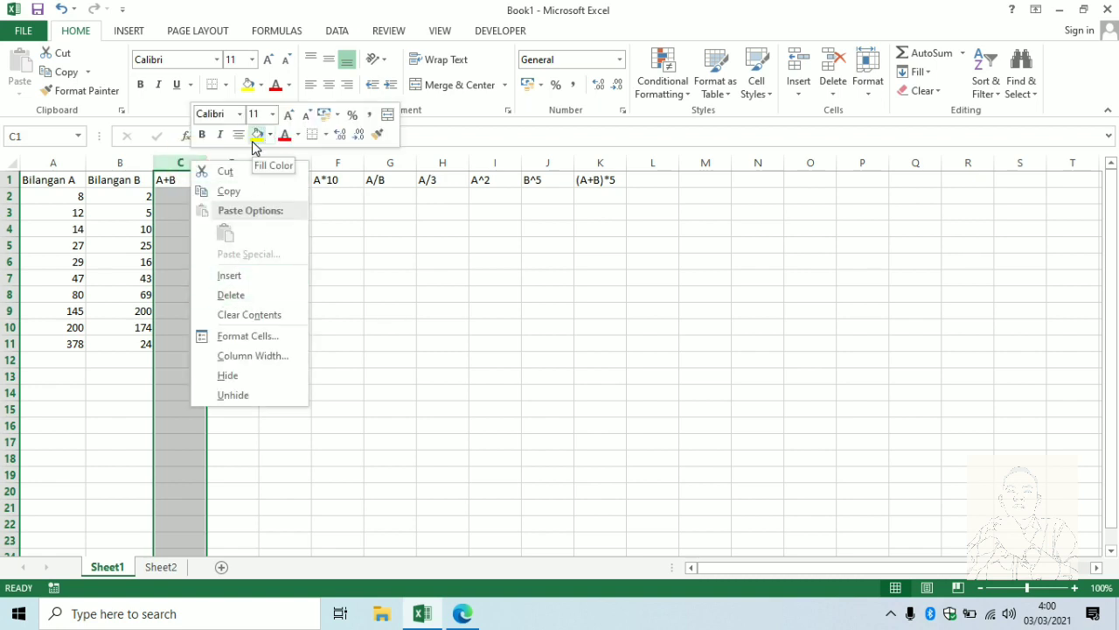
left_click(250, 275)
left_click(265, 265)
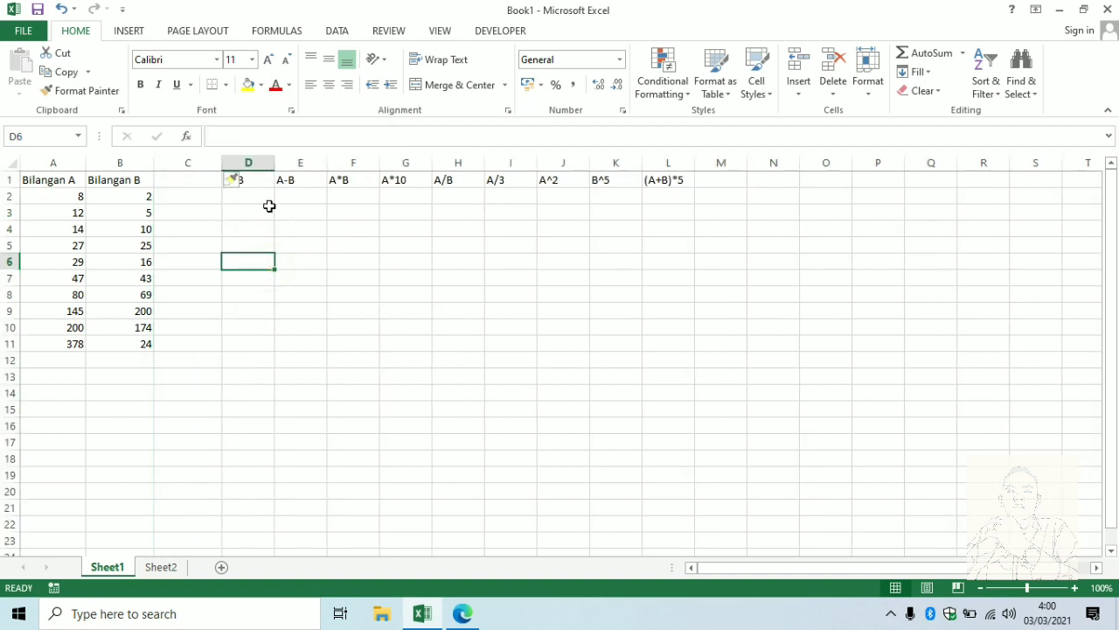
Enter the header A+B in cell C1 of the new blank column
left_click(164, 182)
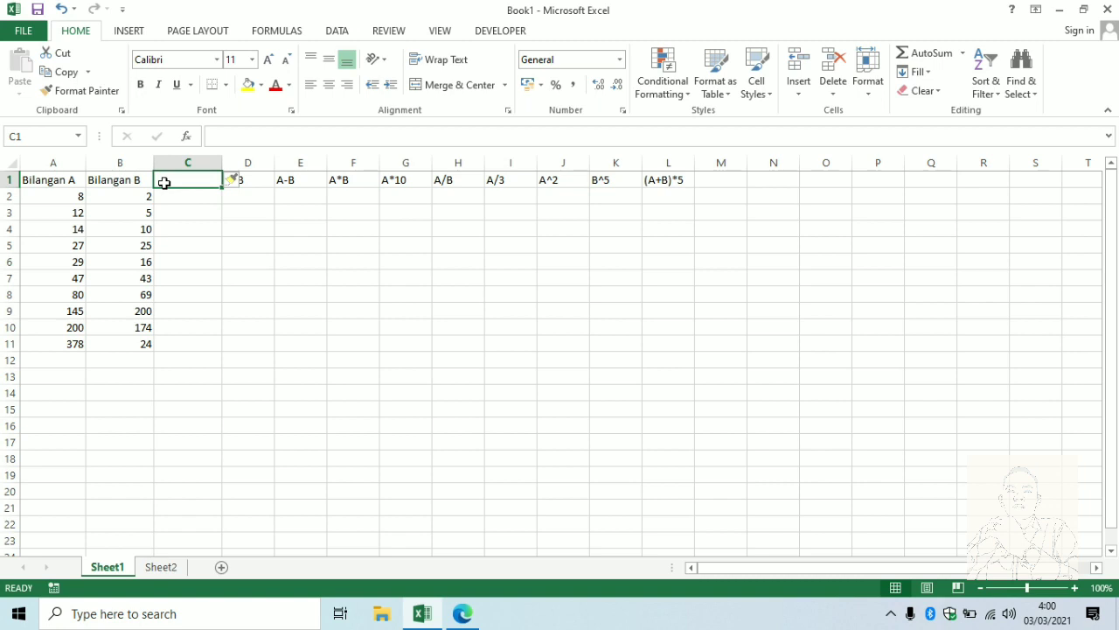
type("A")
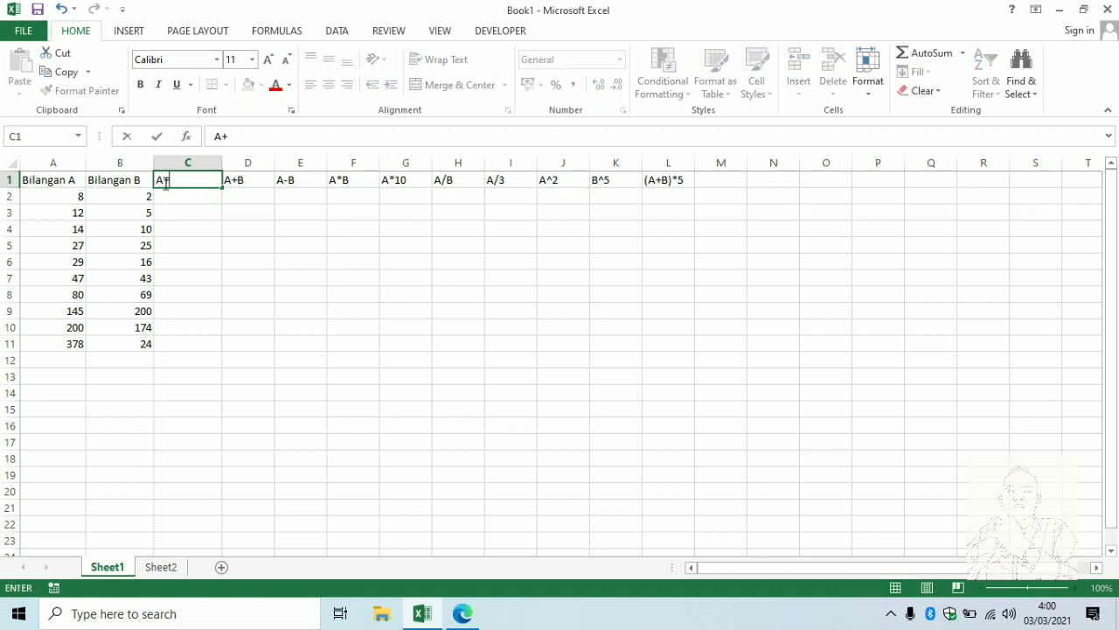
type("+B")
key("Return")
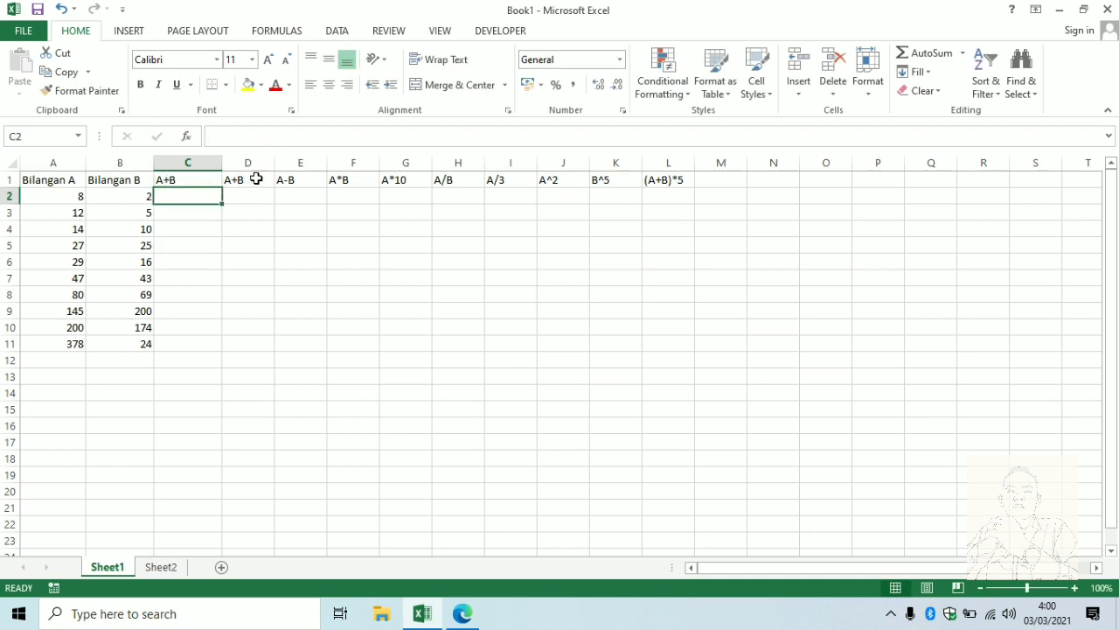
Enter the formula =8+2 in cell C2 to add the first pair of numbers as typed constants
left_click(184, 195)
type("=")
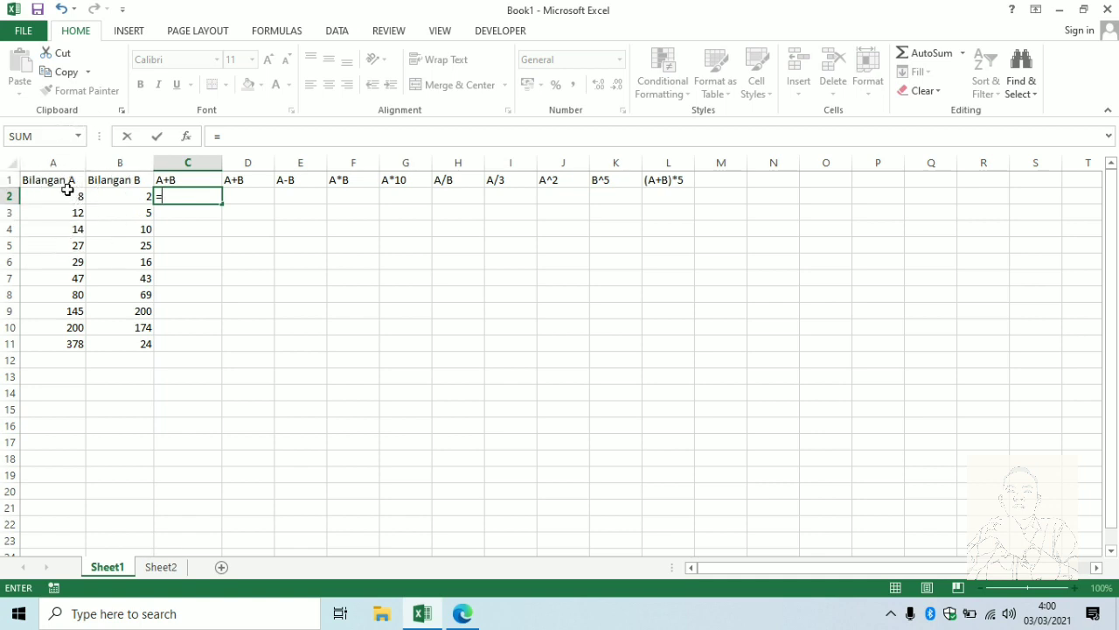
type("8+2")
key("Return")
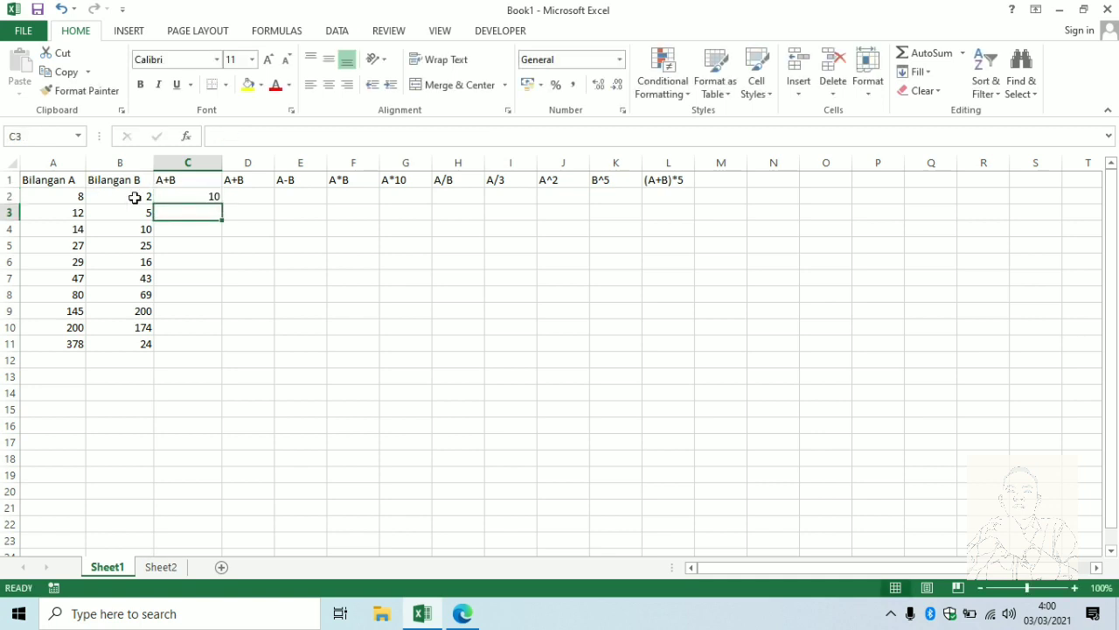
Inspect the formula stored in cell C2 under the first A+B header
left_click(186, 190)
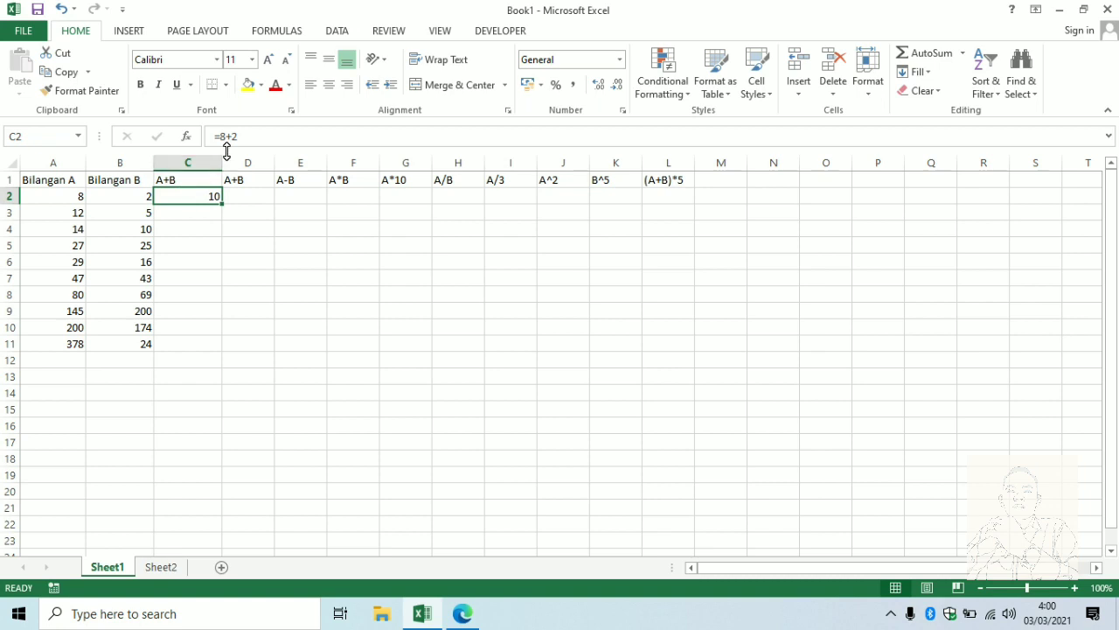
key("ctrl")
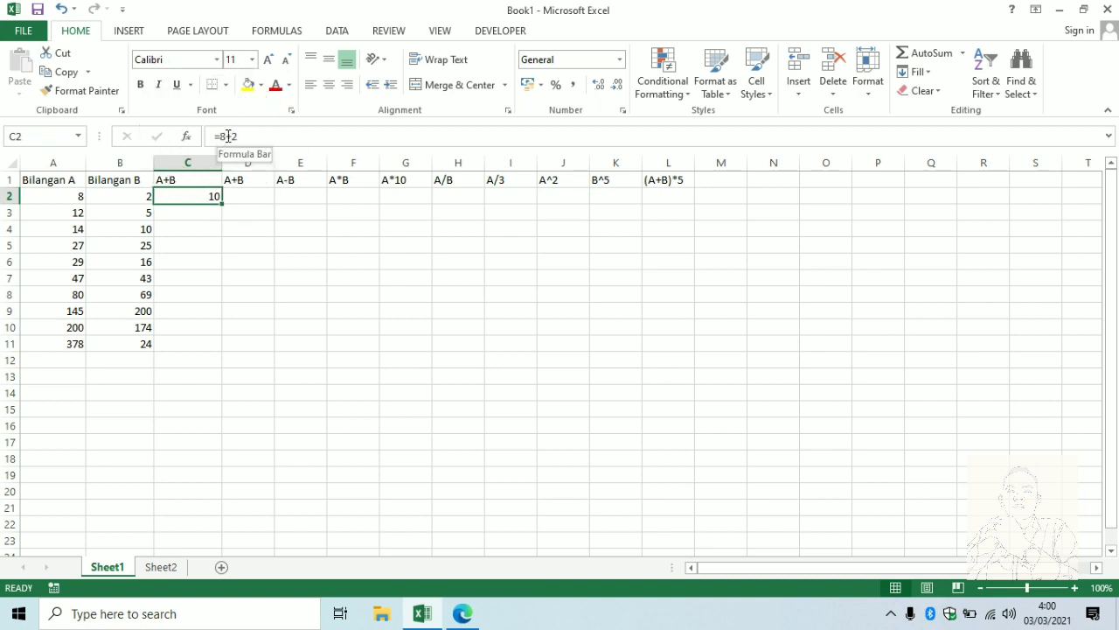
key("ctrl")
key("ctrl")
key("ctrl")
key("ctrl")
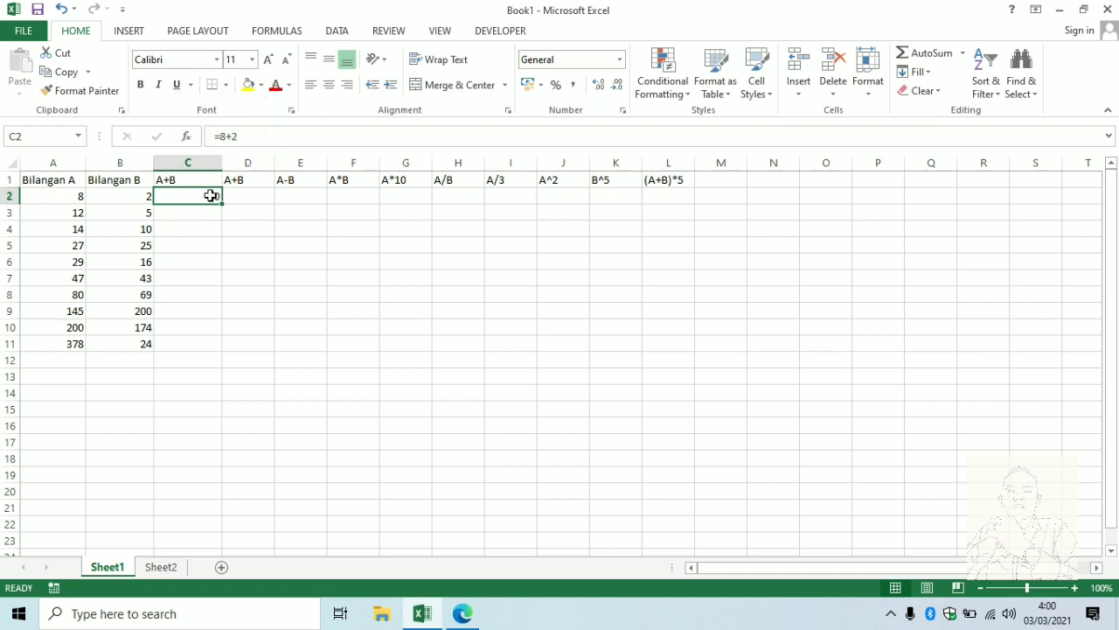
Enter the formula =A2+B2 in cell D2 to add the first pair of numbers by cell references
left_click(257, 194)
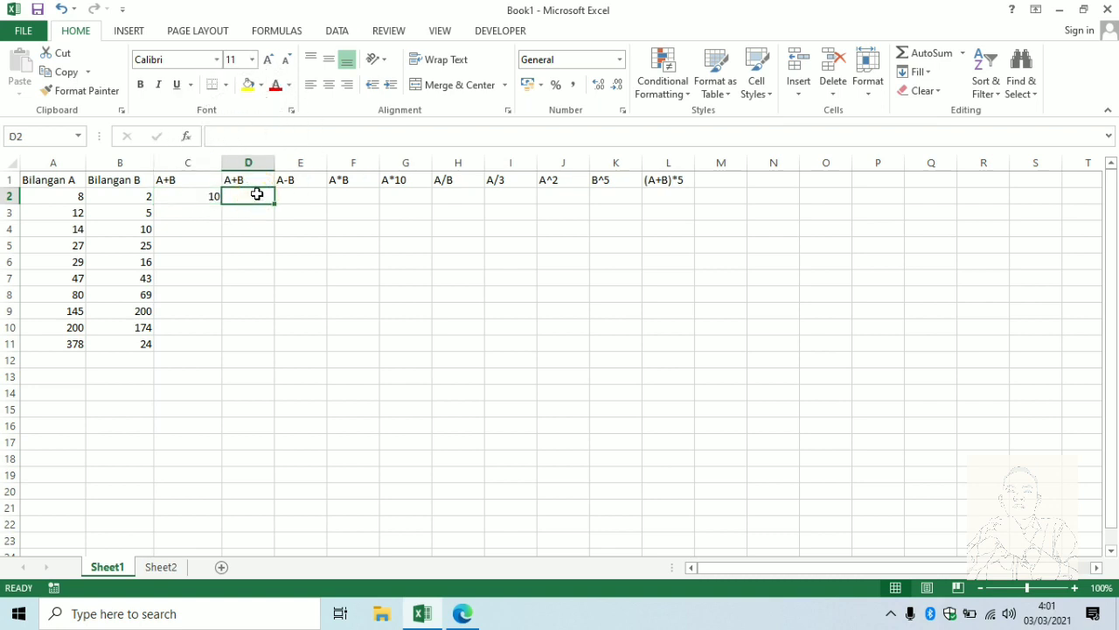
type("=")
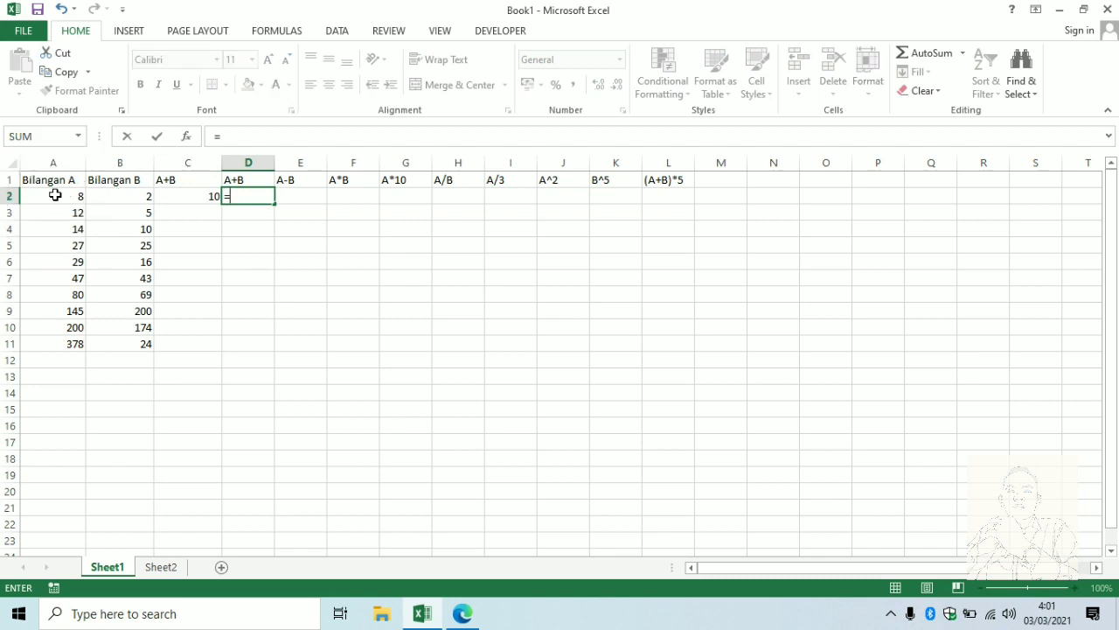
left_click(55, 195)
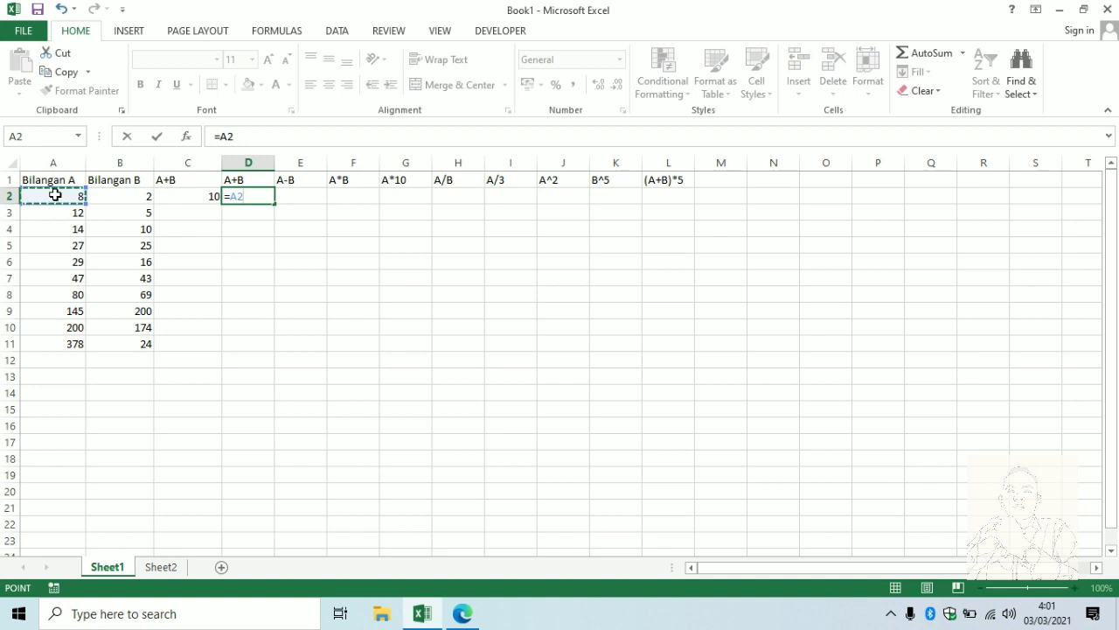
type("+")
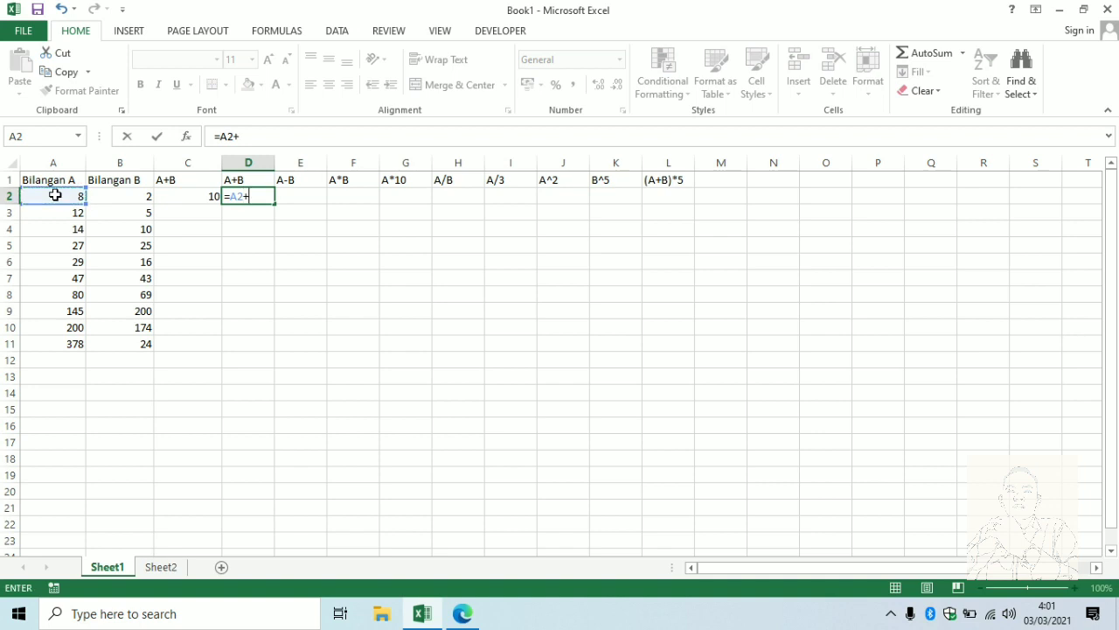
left_click(128, 197)
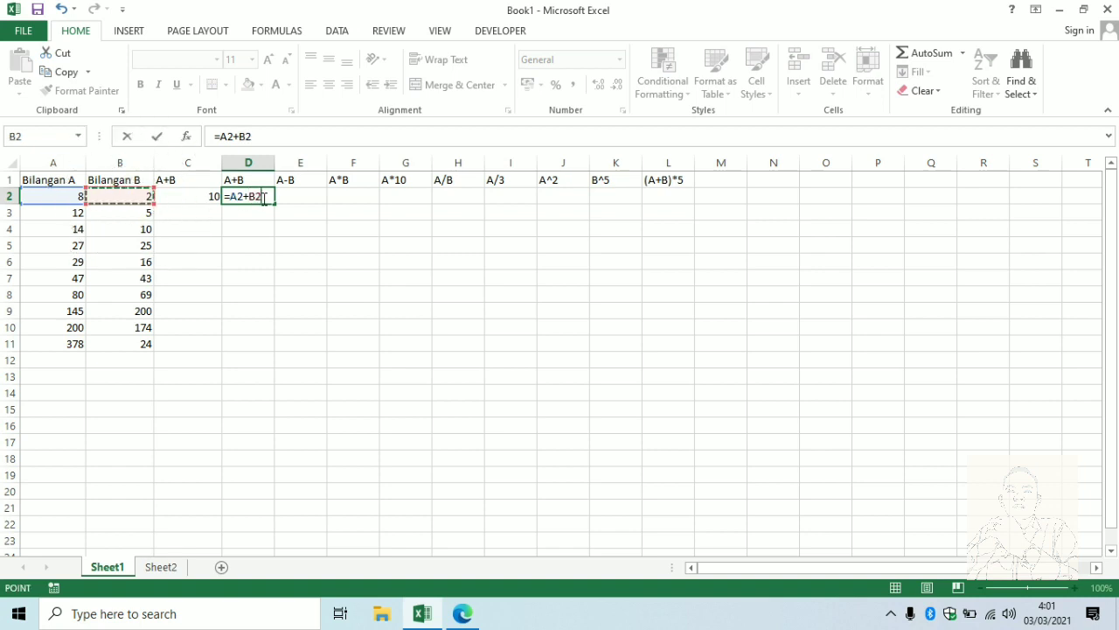
key("Return")
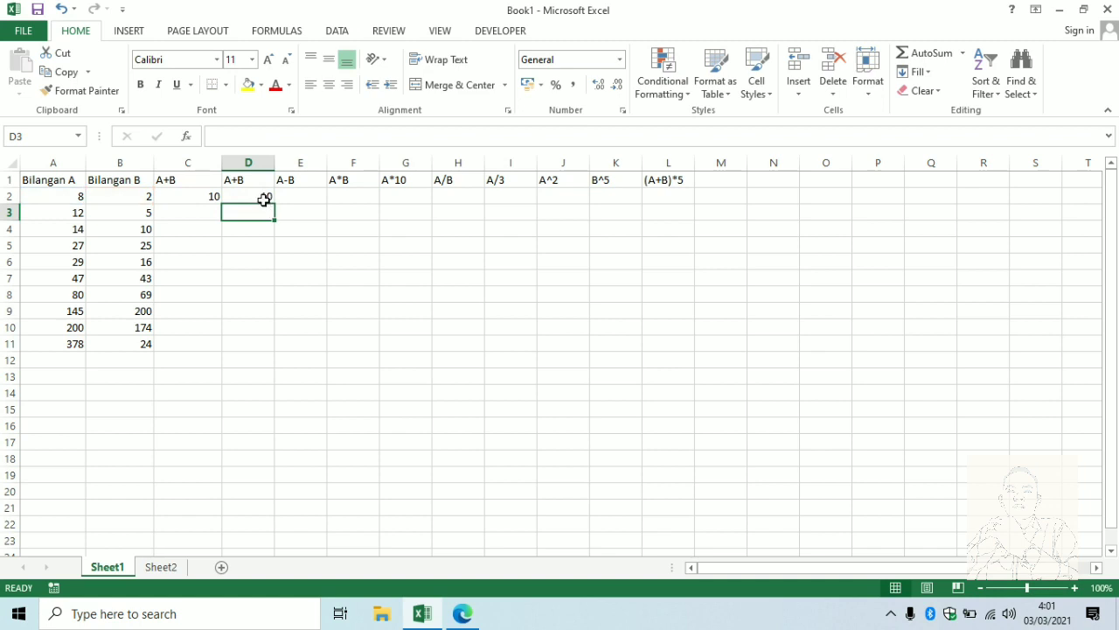
Compare the constant-based formula in cell C2 with the cell-reference formula in cell D2
left_click(174, 191)
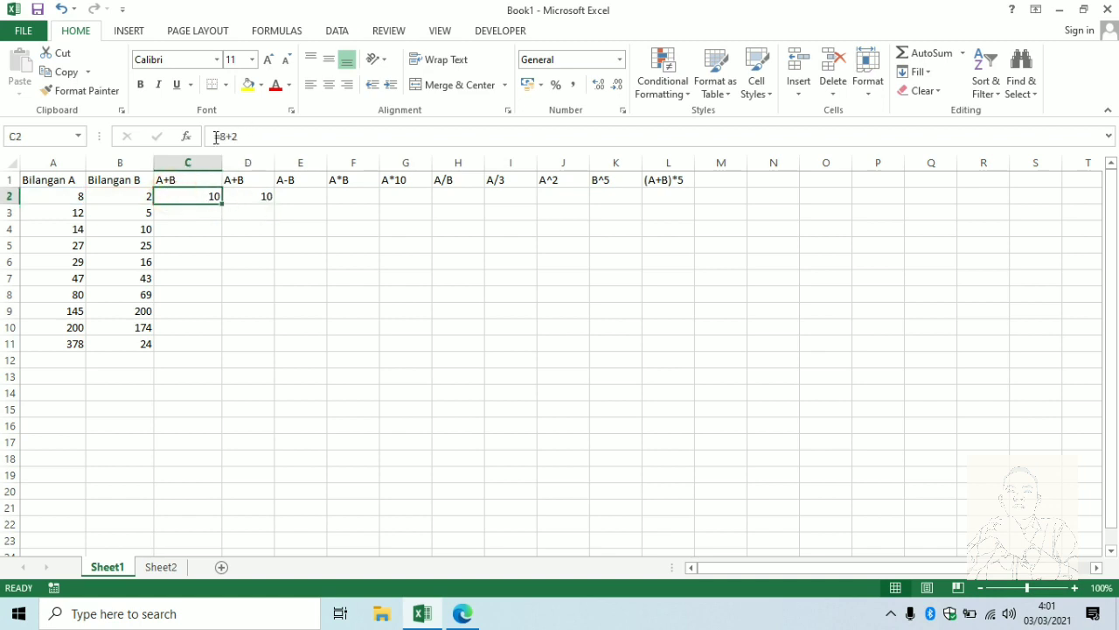
left_click(265, 196)
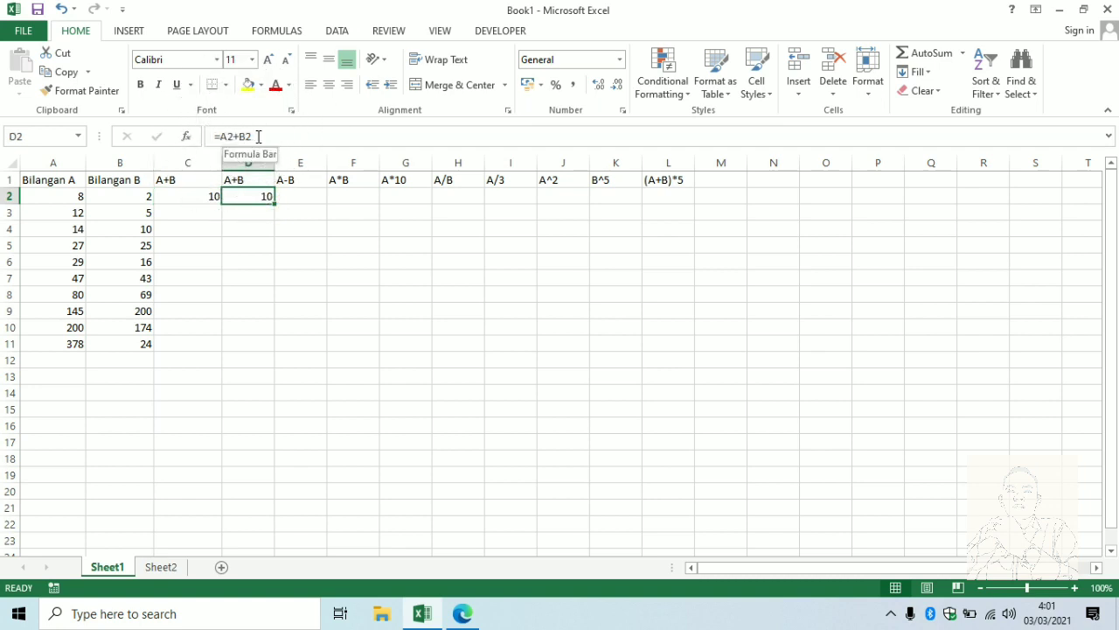
left_click(253, 215)
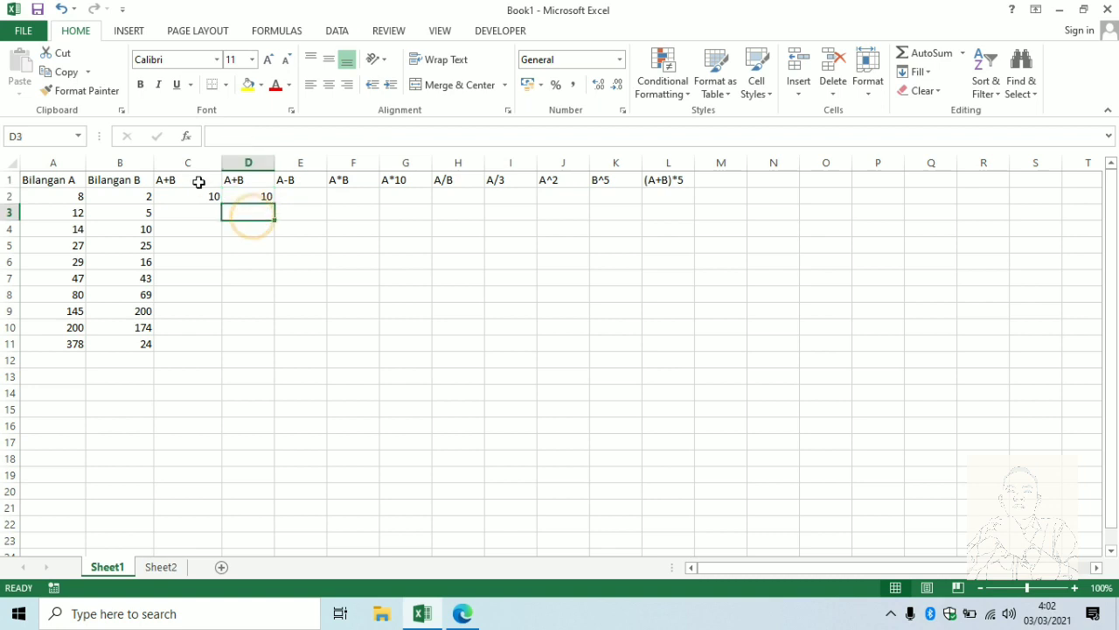
left_click(199, 199)
left_click(260, 198)
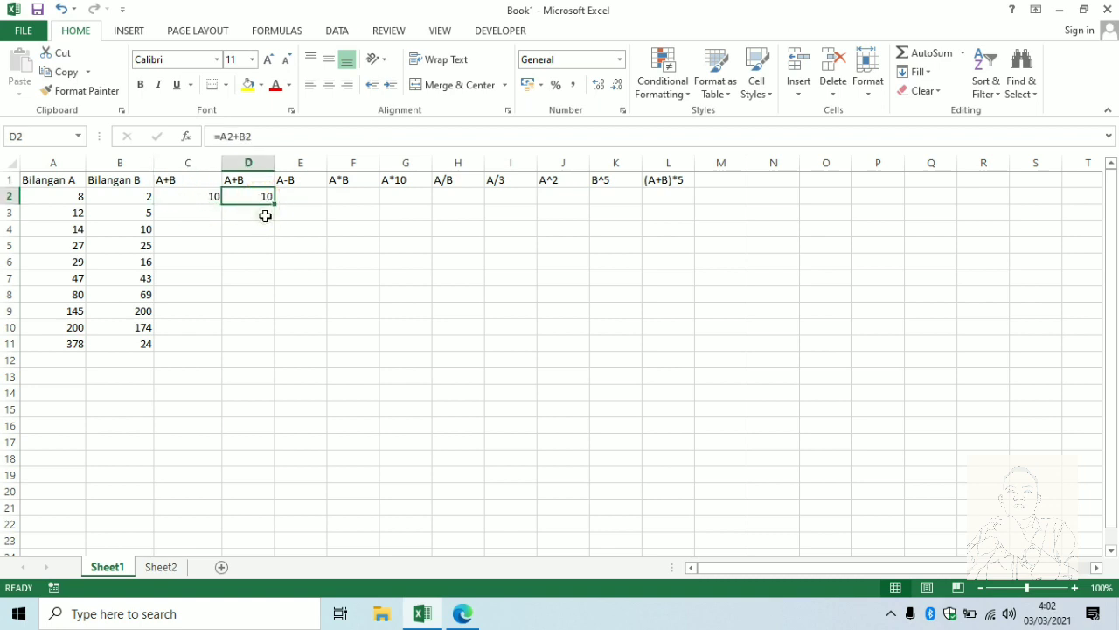
left_click(264, 215)
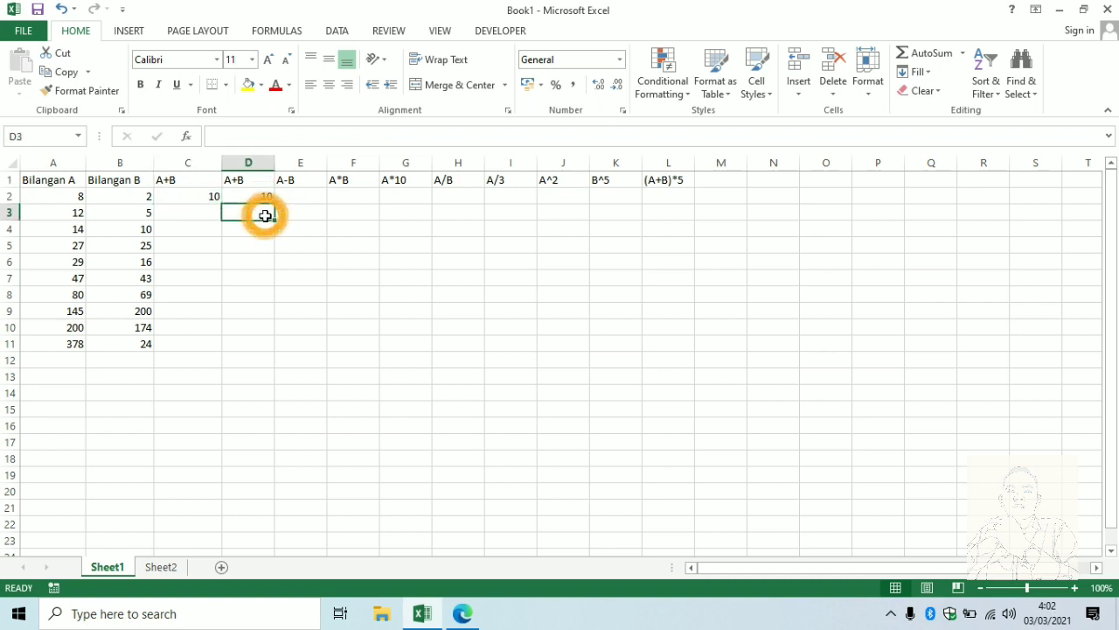
Fill the constant formula from C2 down to C11 and check the formulas in the copied cells
left_click(194, 198)
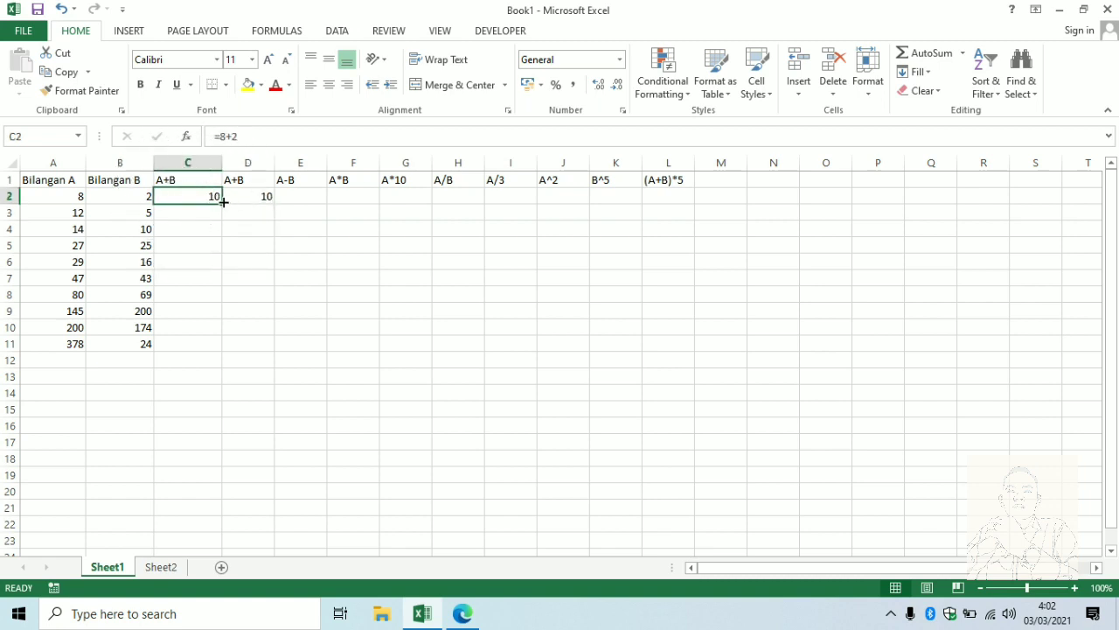
left_click_drag(224, 202, 225, 352)
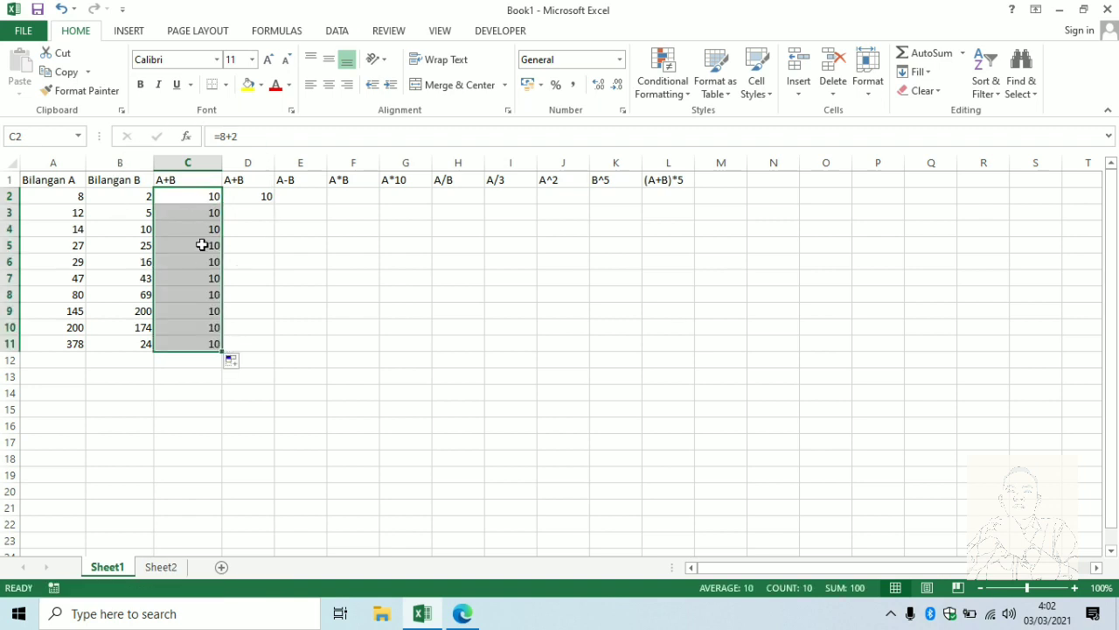
left_click(198, 210)
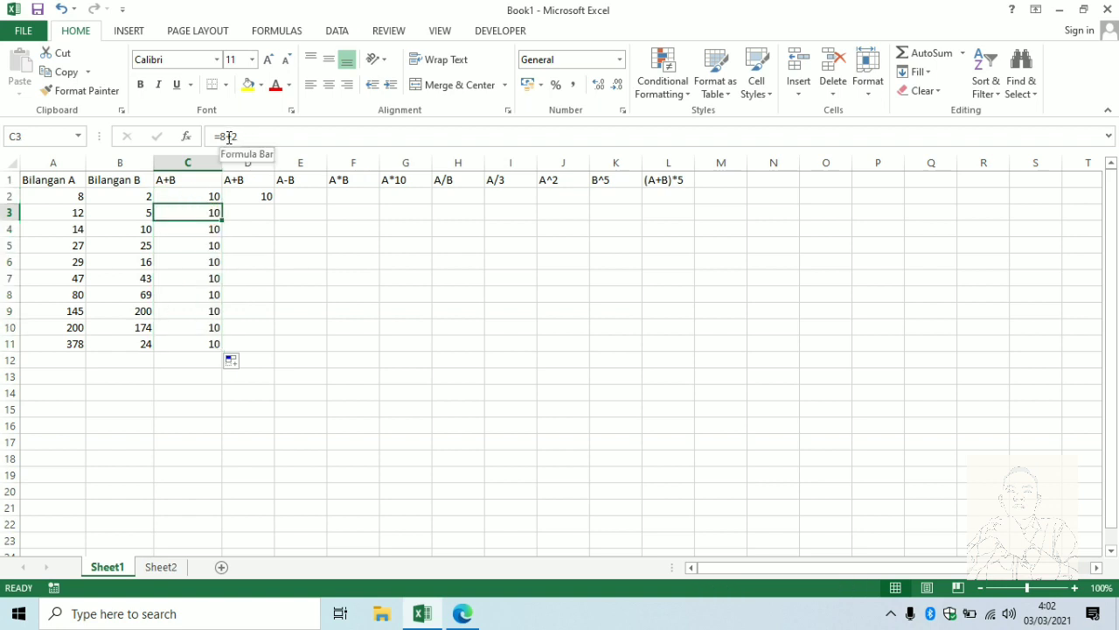
left_click(174, 229)
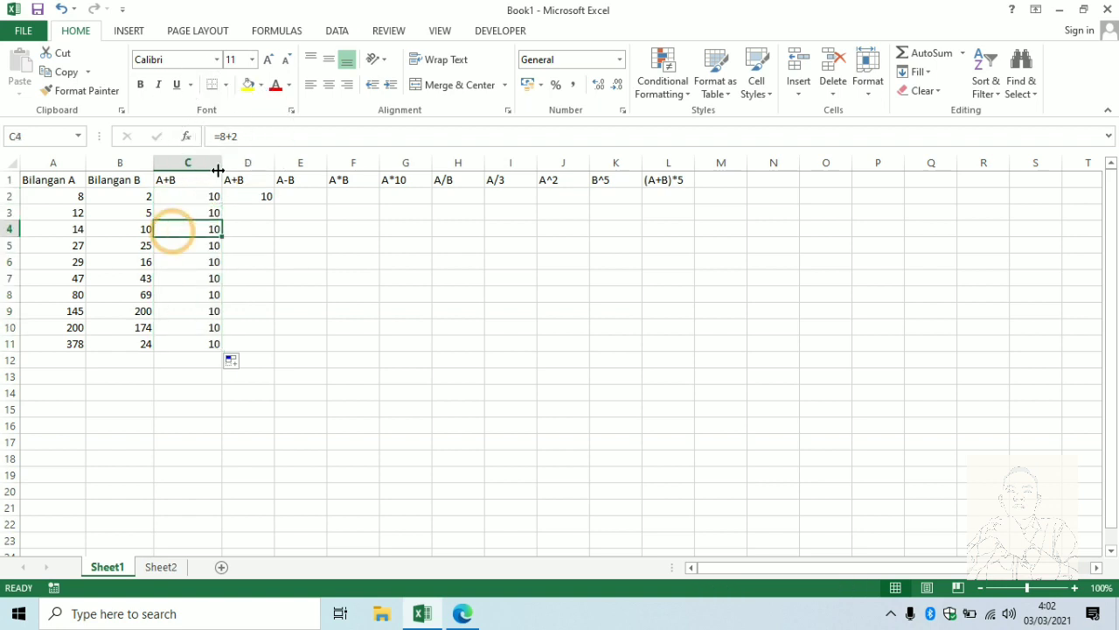
left_click(188, 247)
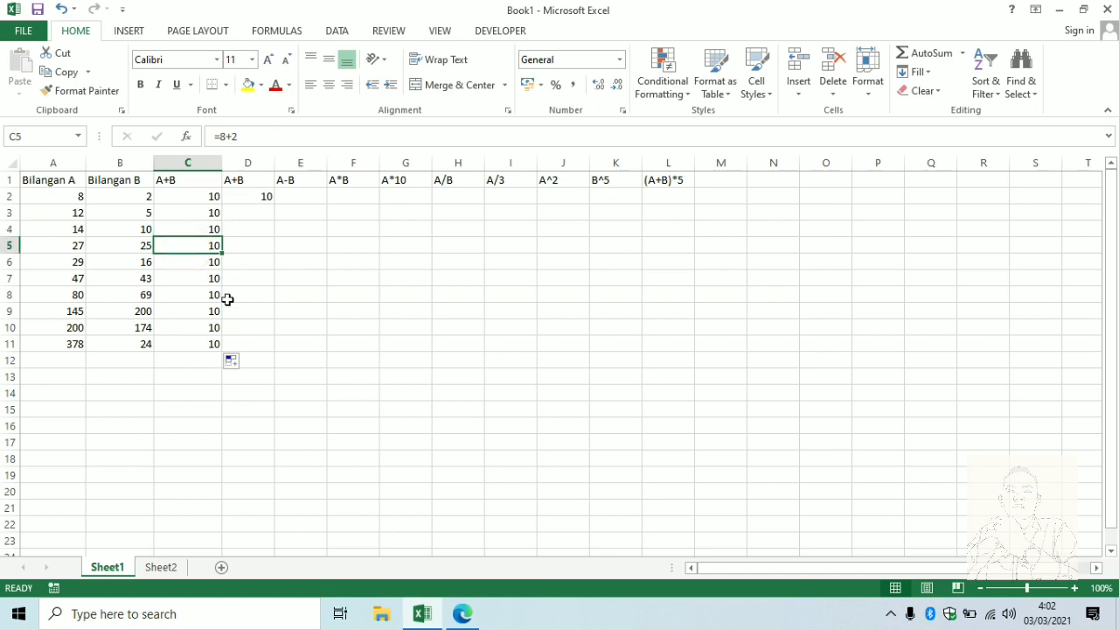
left_click(192, 343)
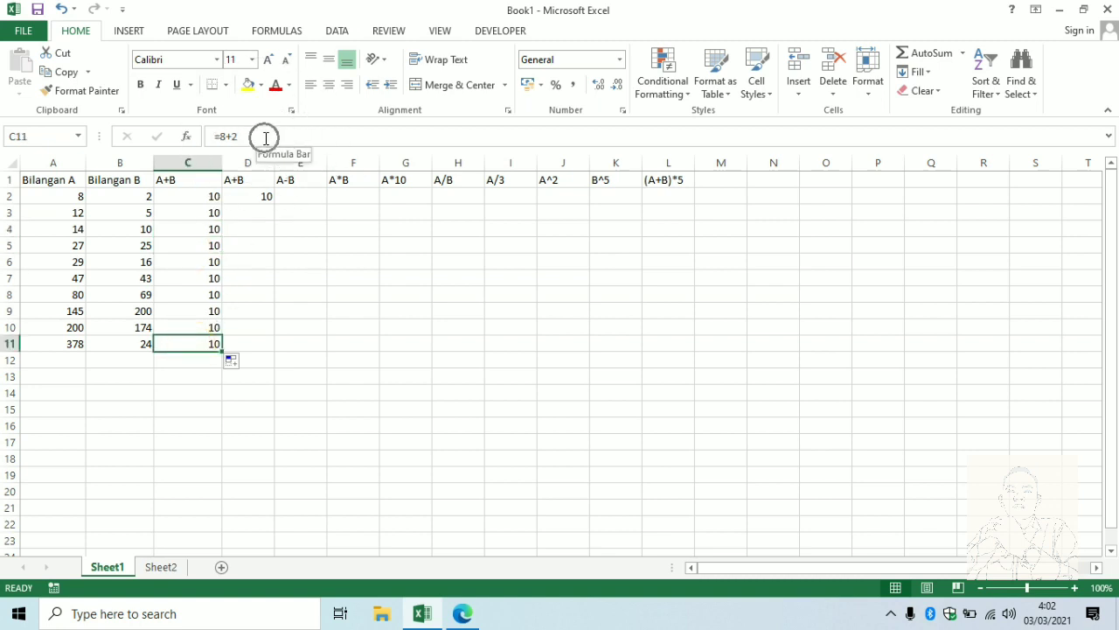
Fill the cell-reference formula from D2 down to D11 and check the references in cells D3 and D11
left_click(247, 195)
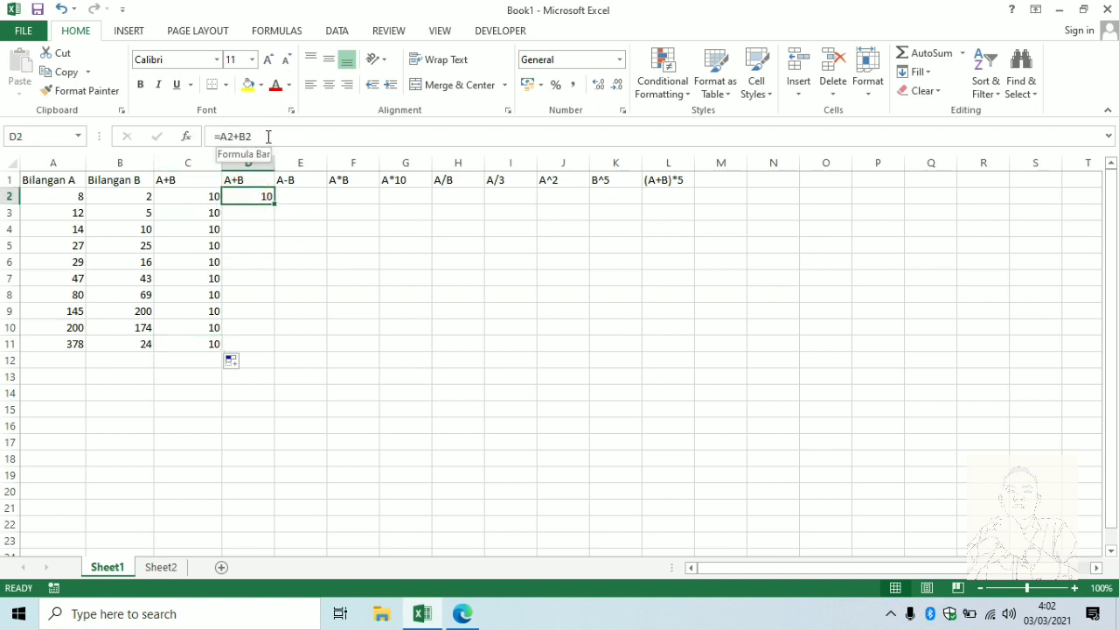
left_click_drag(274, 202, 278, 353)
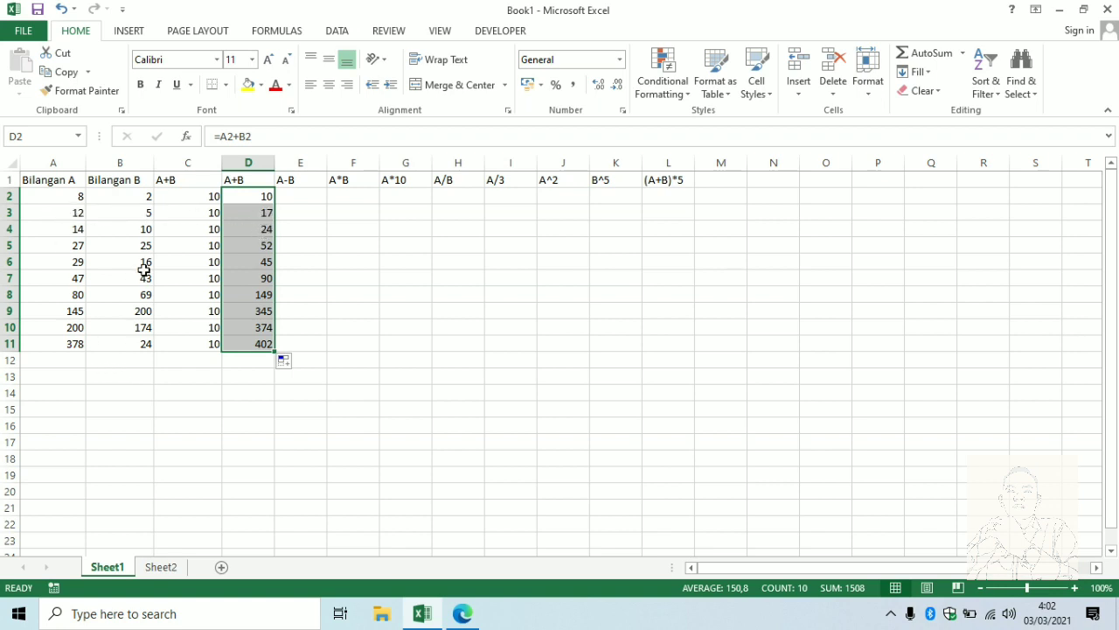
left_click(245, 210)
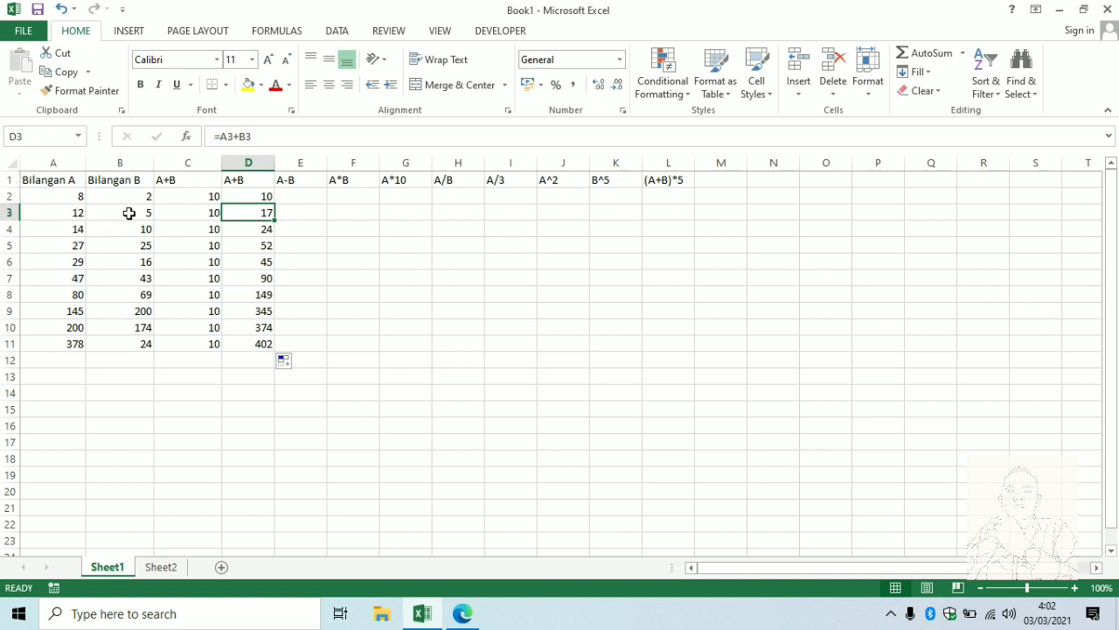
left_click(249, 212)
double_click(249, 211)
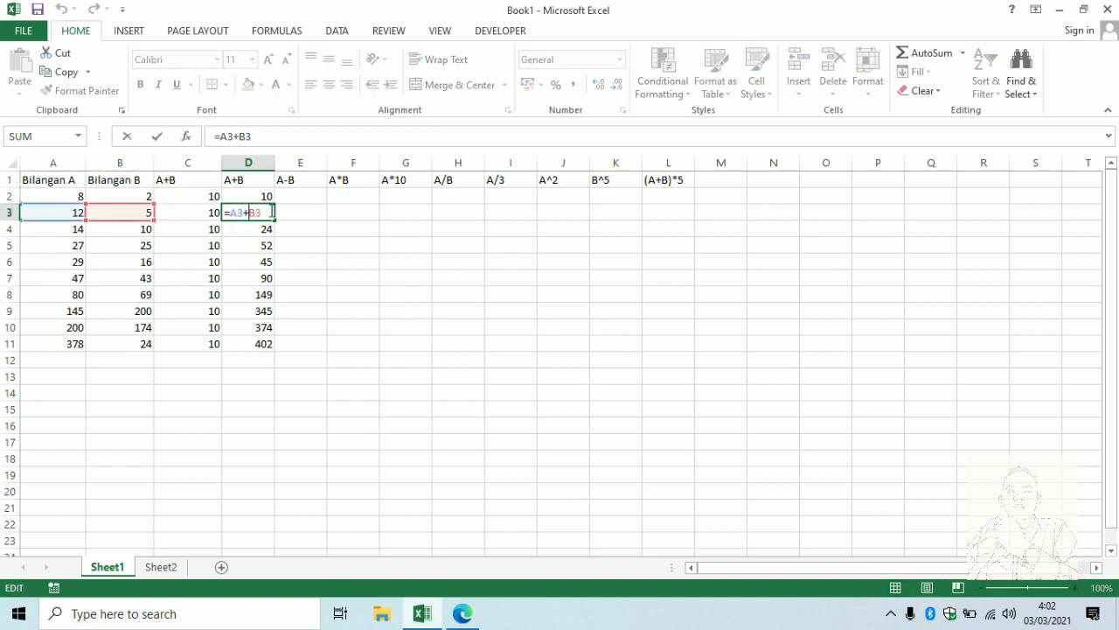
key("Return")
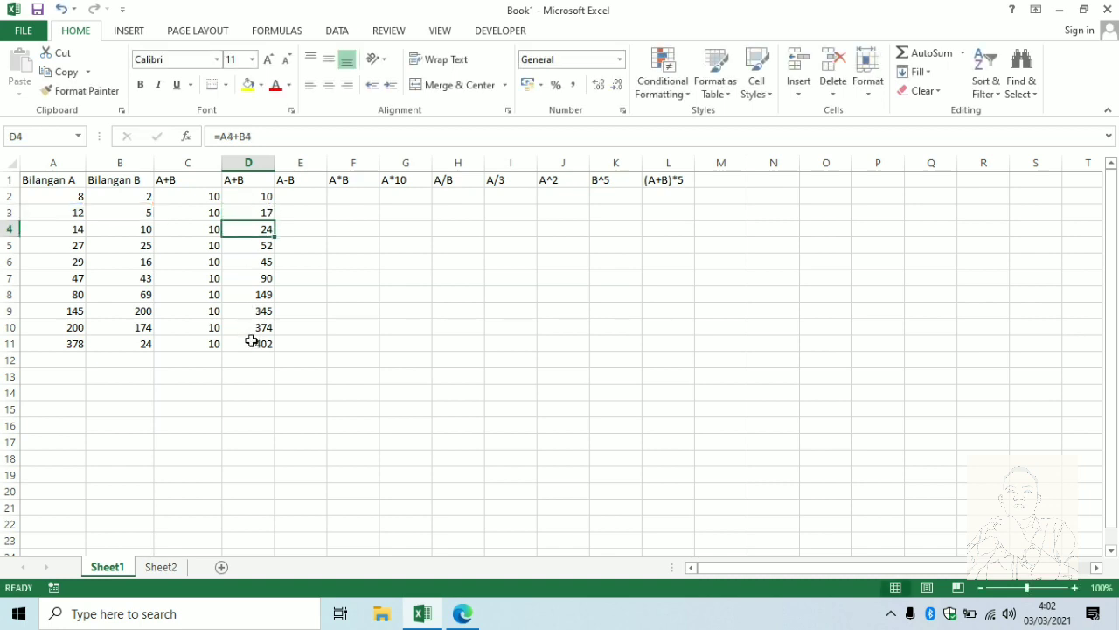
double_click(251, 342)
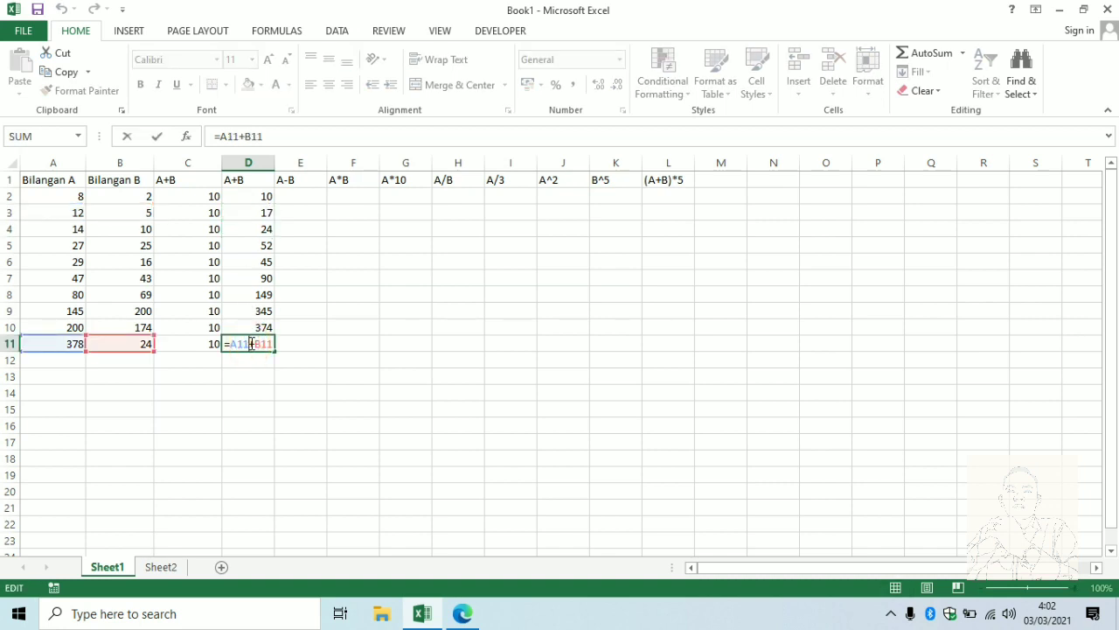
key("Return")
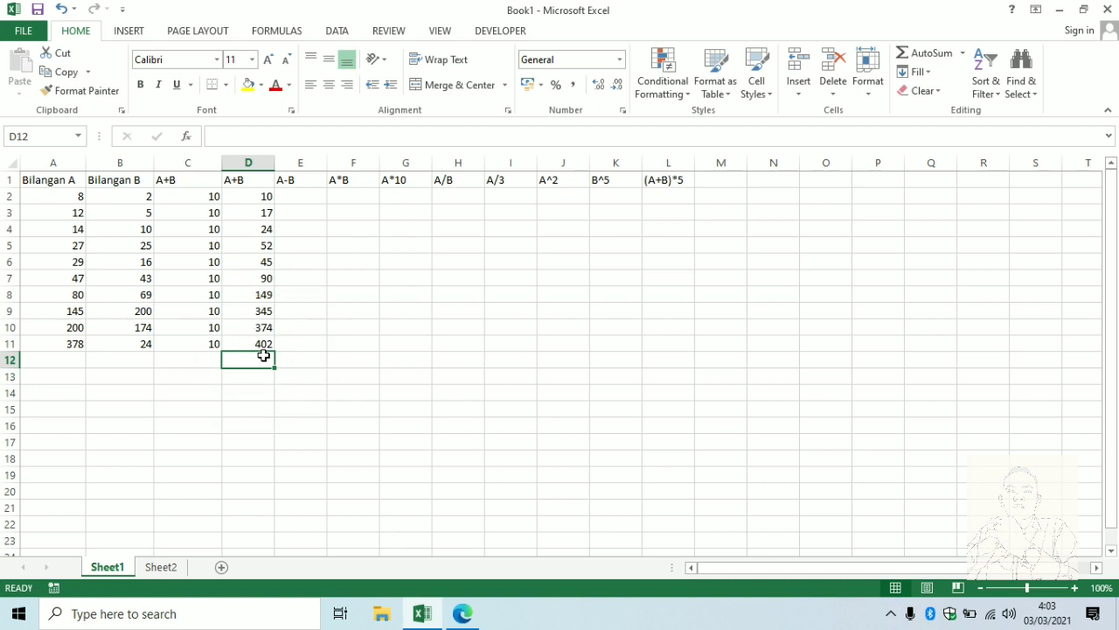
Delete column C, the A+B column calculated with typed constants
left_click(189, 164)
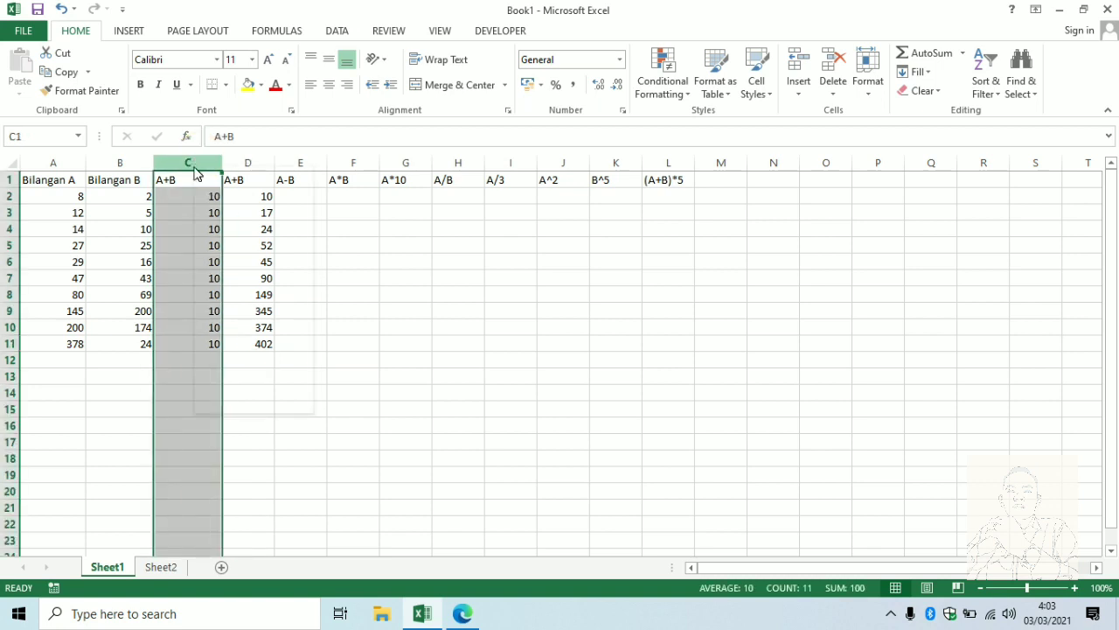
right_click(194, 173)
left_click(250, 304)
left_click(252, 276)
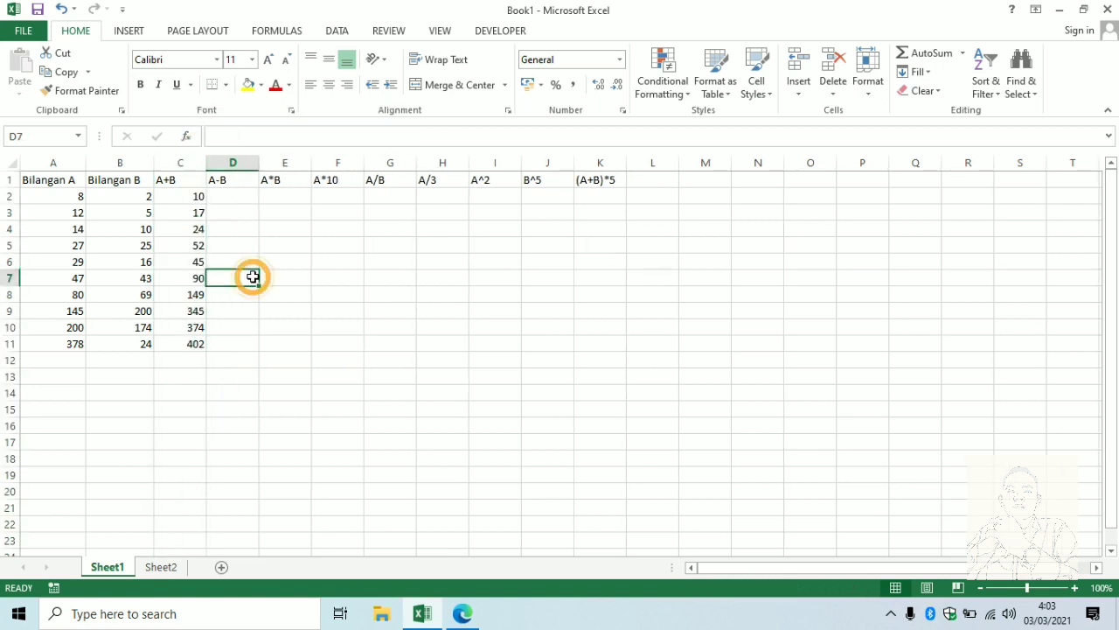
Enter the formula =A2-B2 in cell D2 under the A-B header and fill it down to D11
left_click(237, 200)
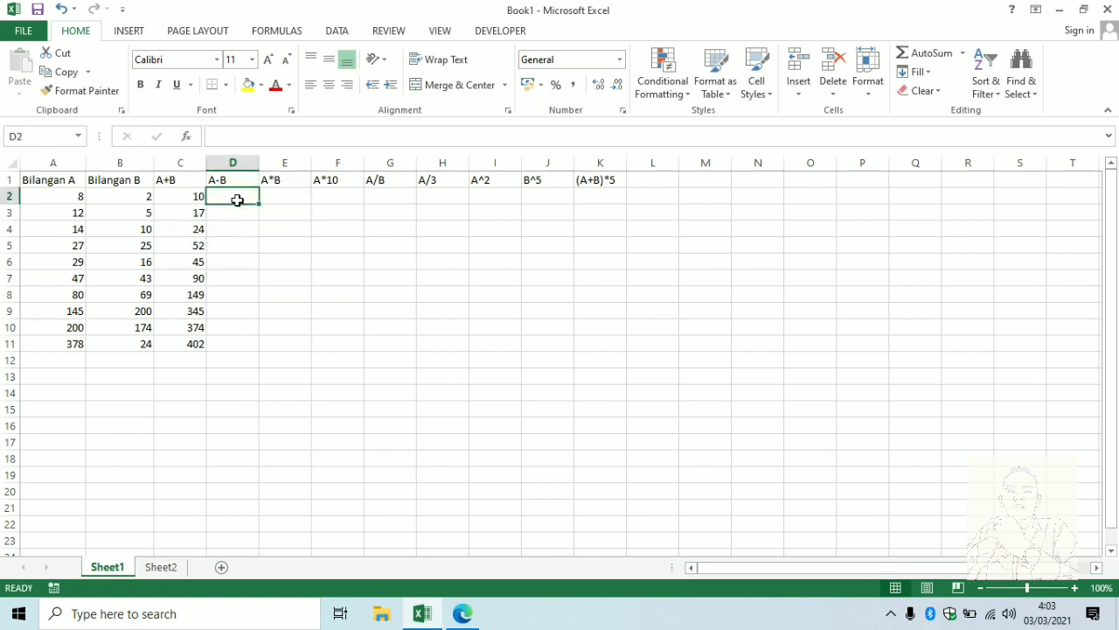
type("=")
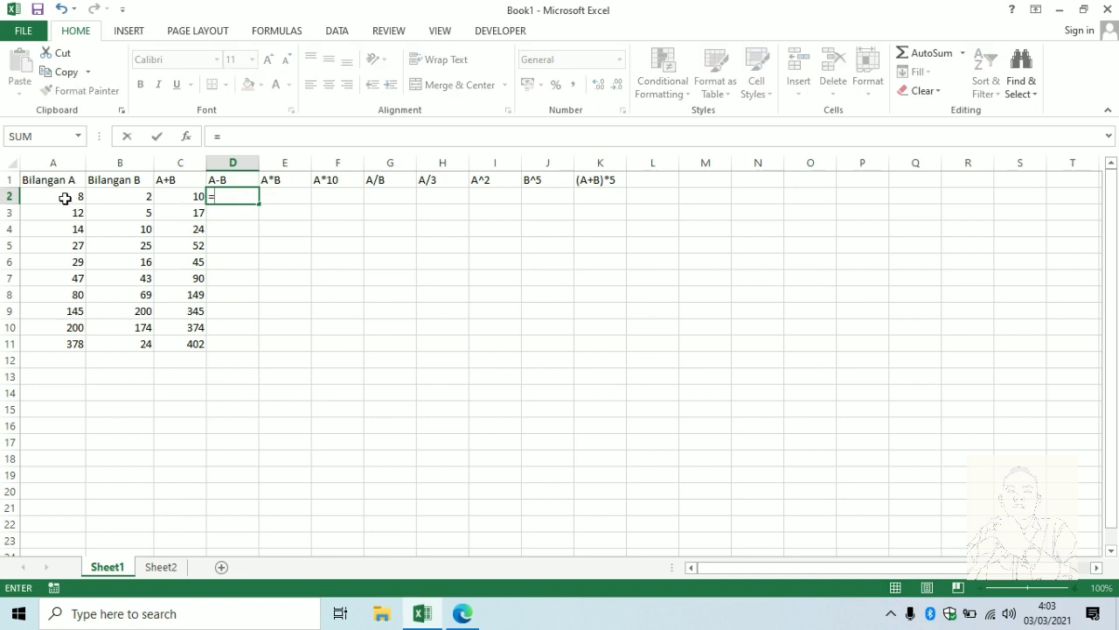
left_click(65, 199)
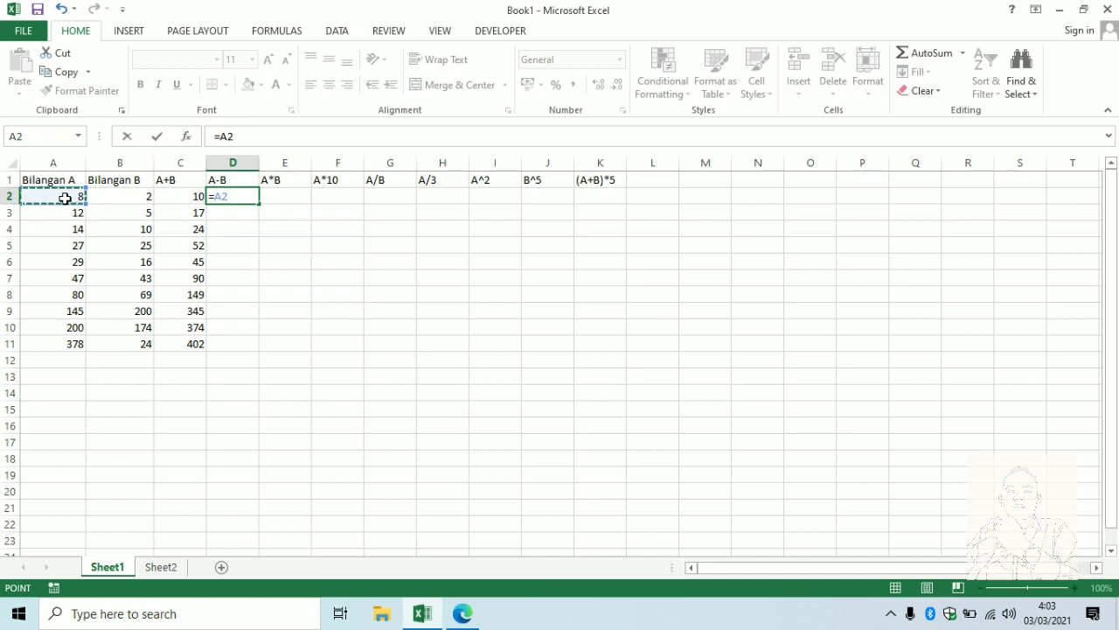
type("-")
left_click(125, 195)
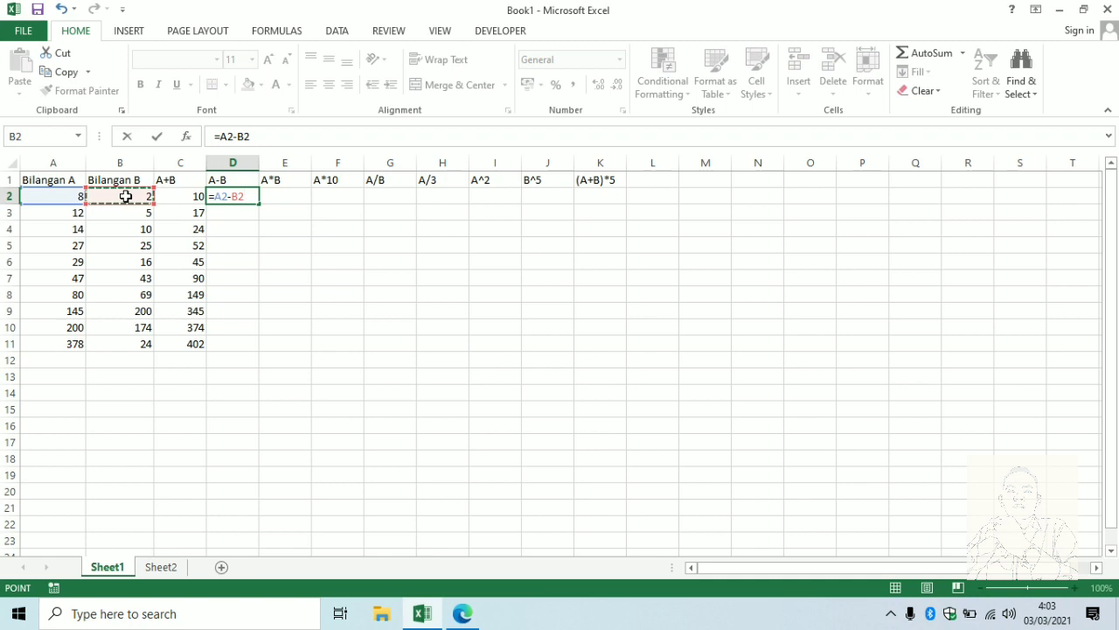
key("Return")
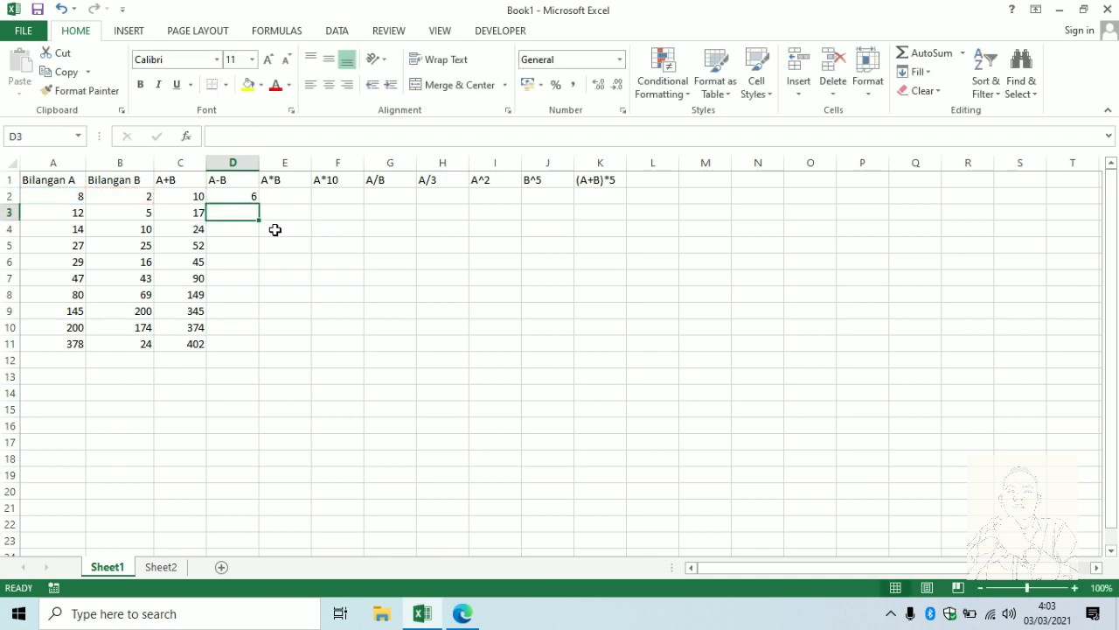
left_click(252, 196)
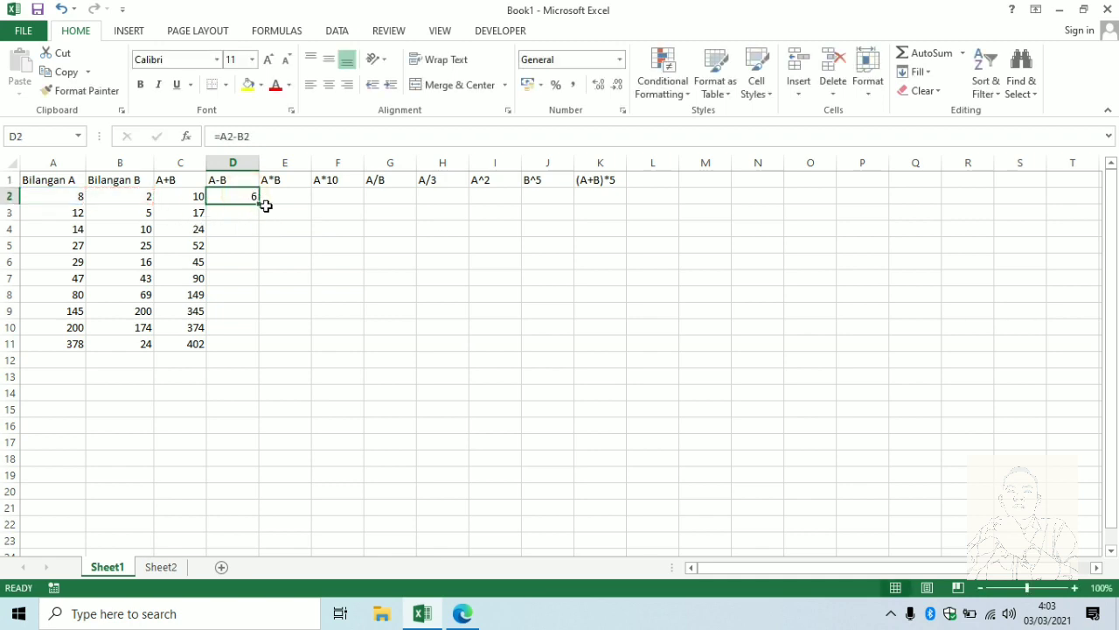
left_click_drag(259, 205, 250, 356)
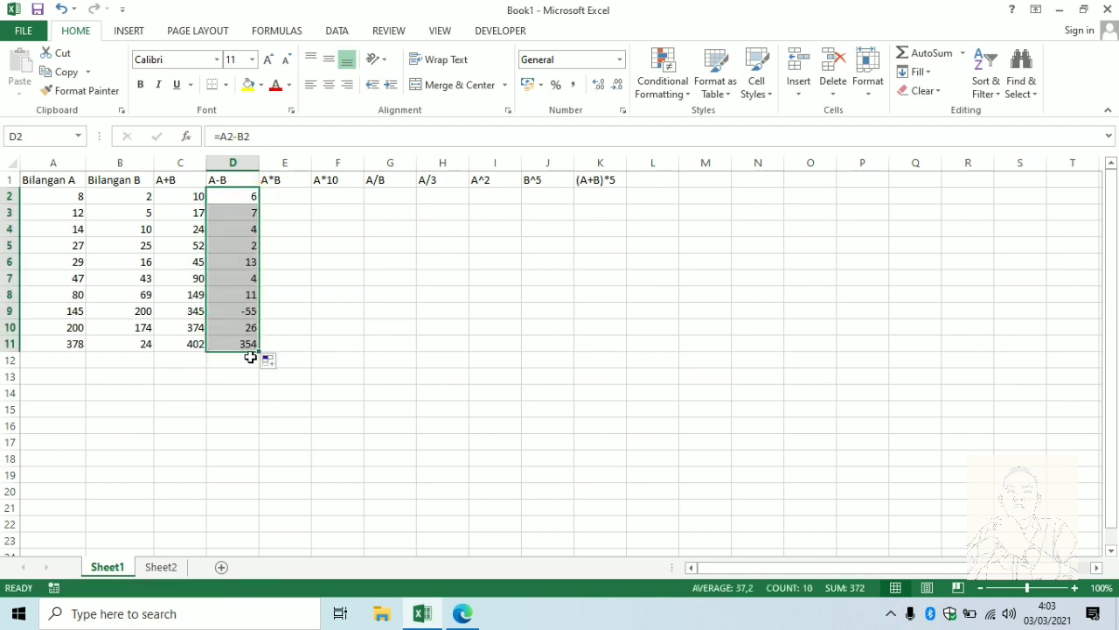
Enter the formula =A2*B2 in cell E2 under the A*B header and fill it down to E11
left_click(293, 194)
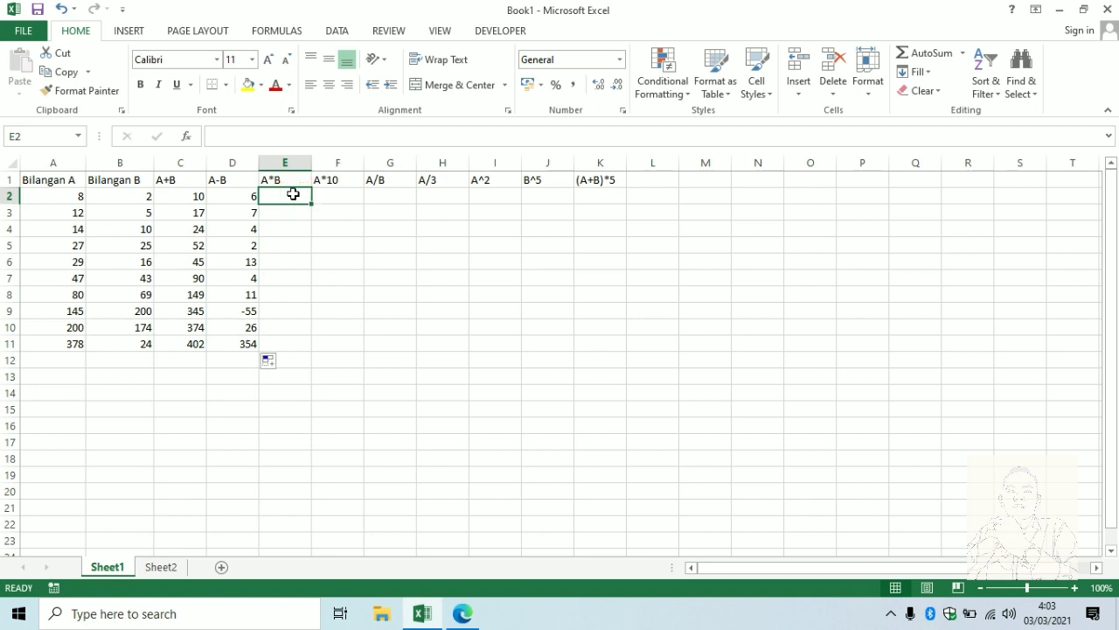
type("=")
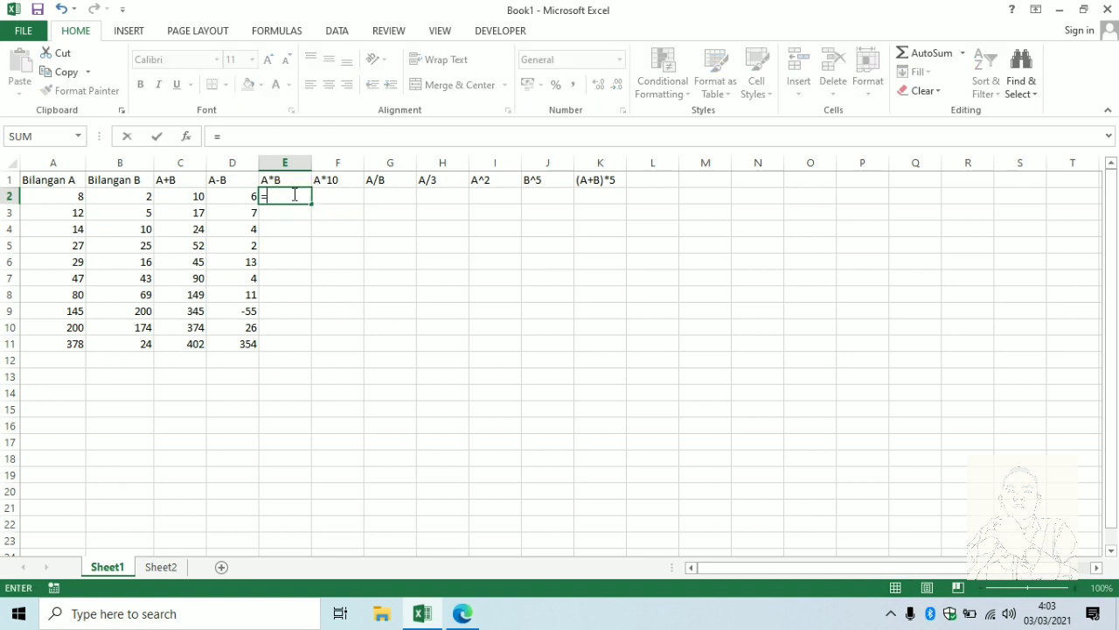
left_click(66, 197)
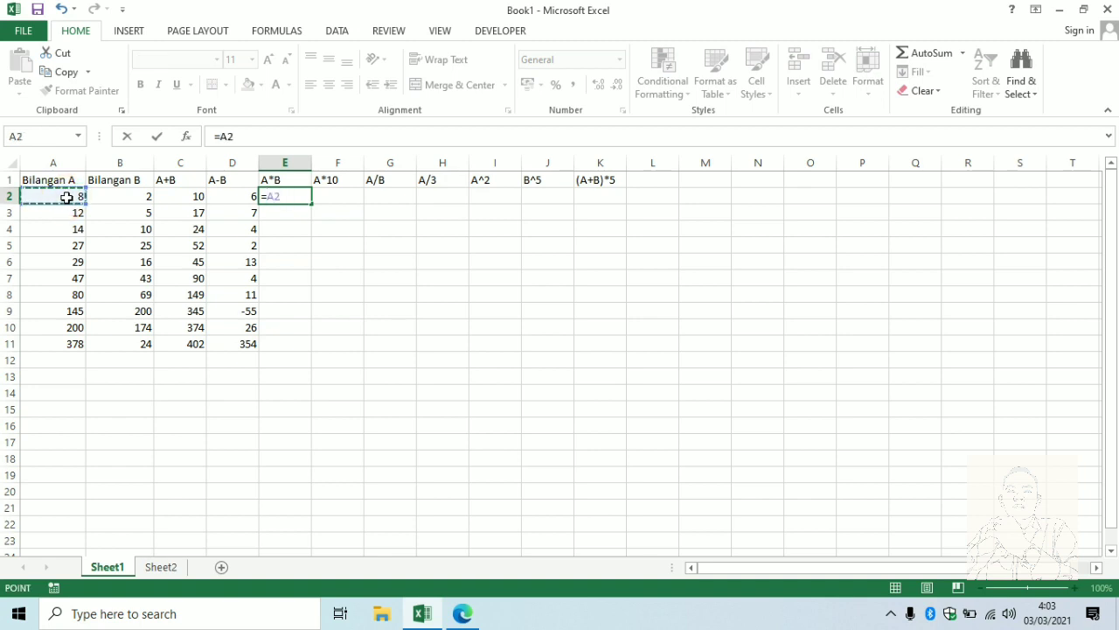
type("*")
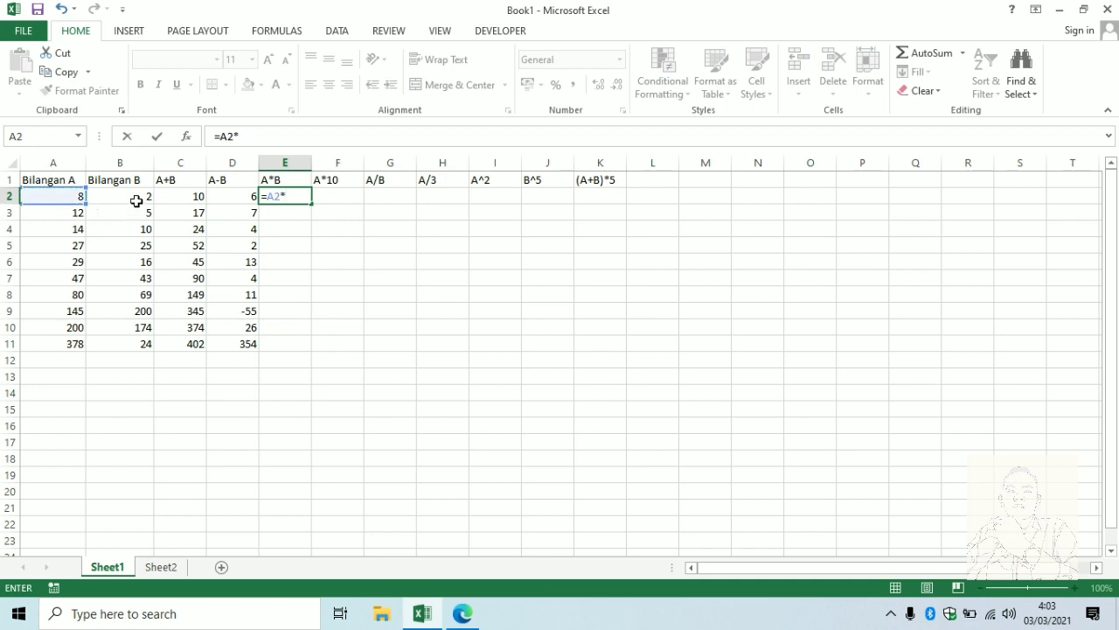
left_click(136, 197)
key("Return")
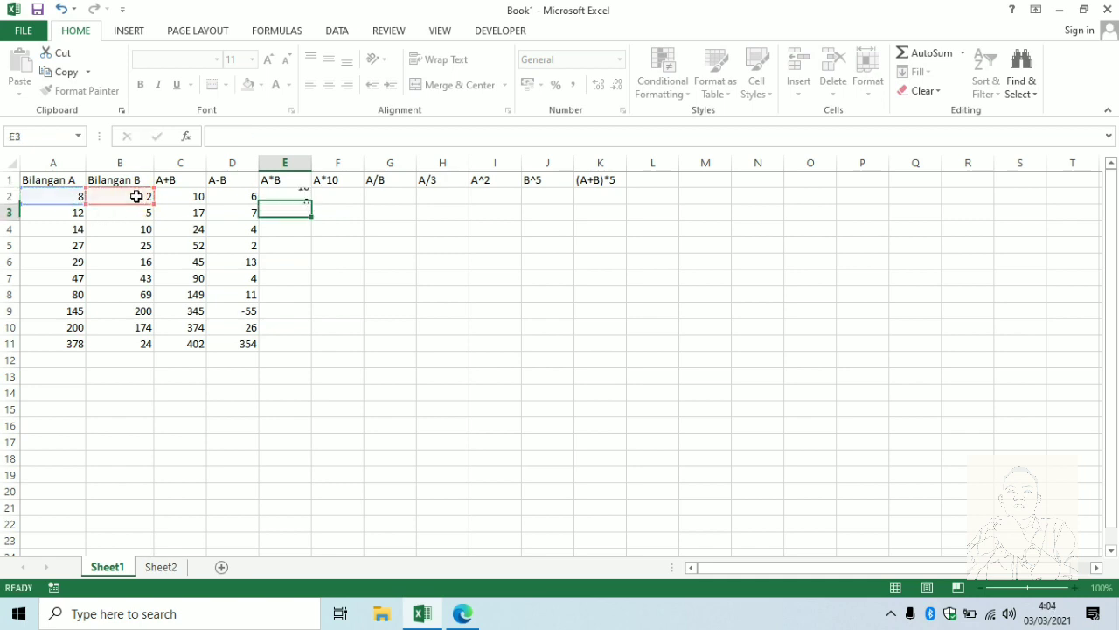
left_click(294, 198)
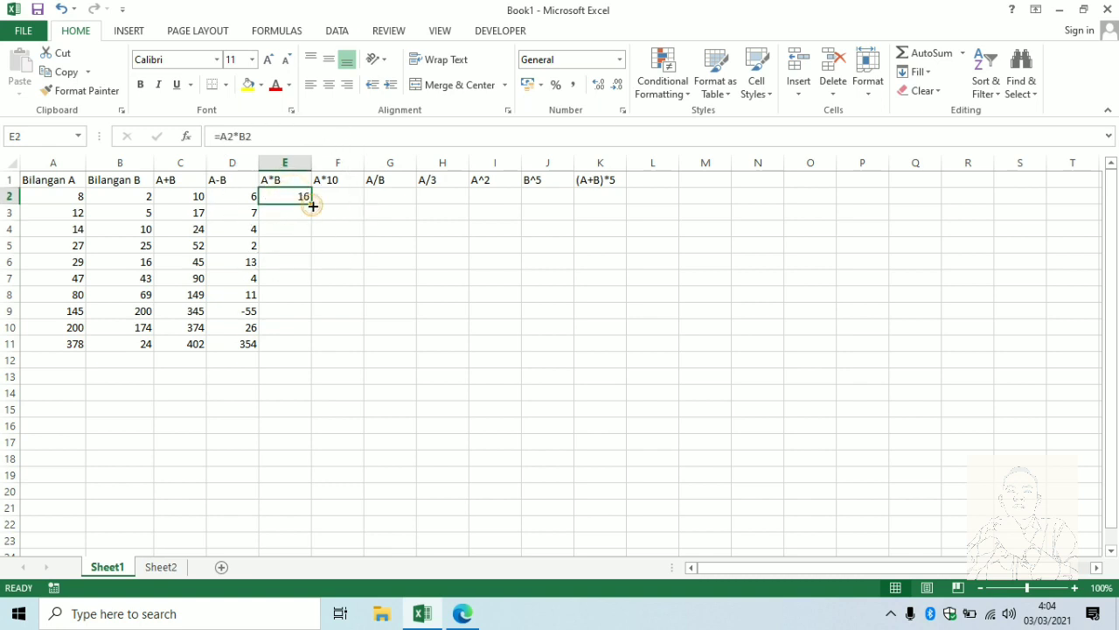
left_click_drag(309, 201, 307, 351)
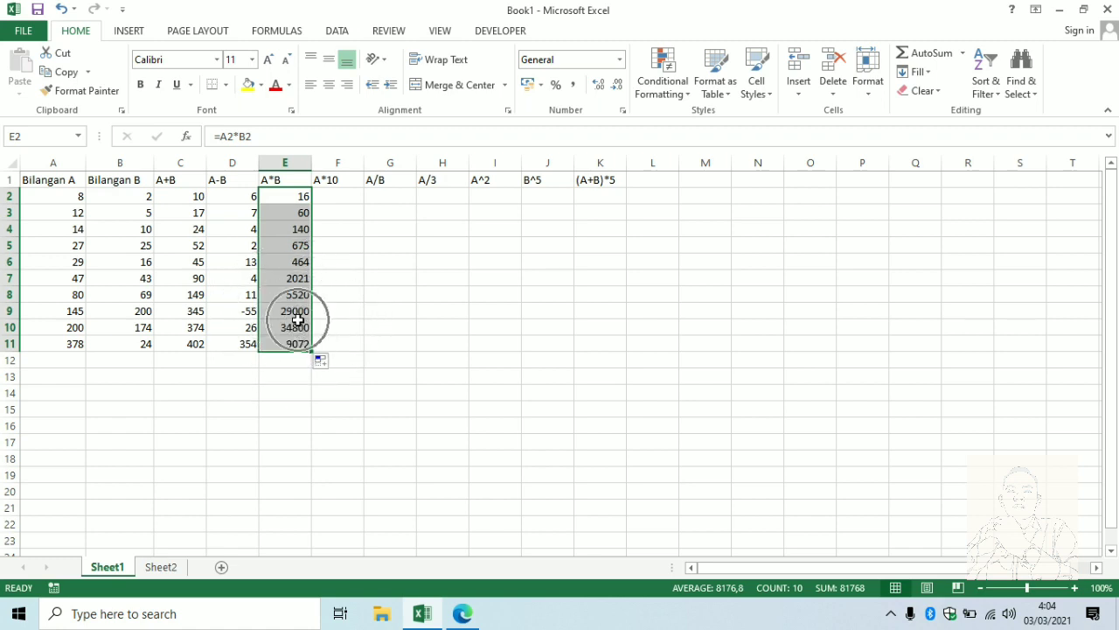
Enter the formula =A2*10 in cell F2 under the A*10 header and fill it down to F11
left_click(346, 194)
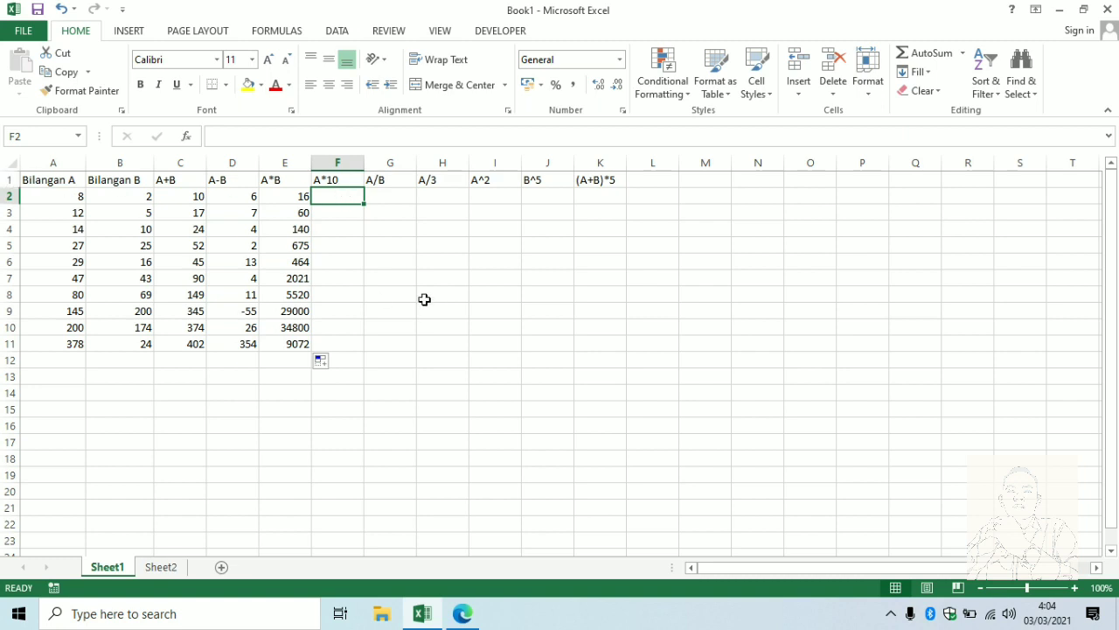
type("=")
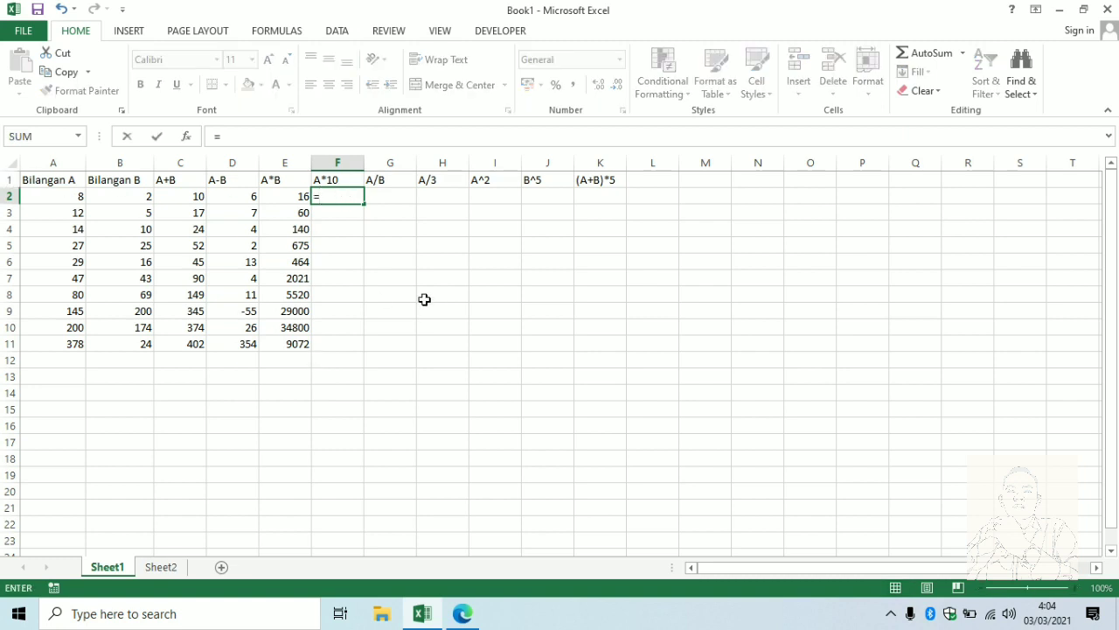
left_click(55, 199)
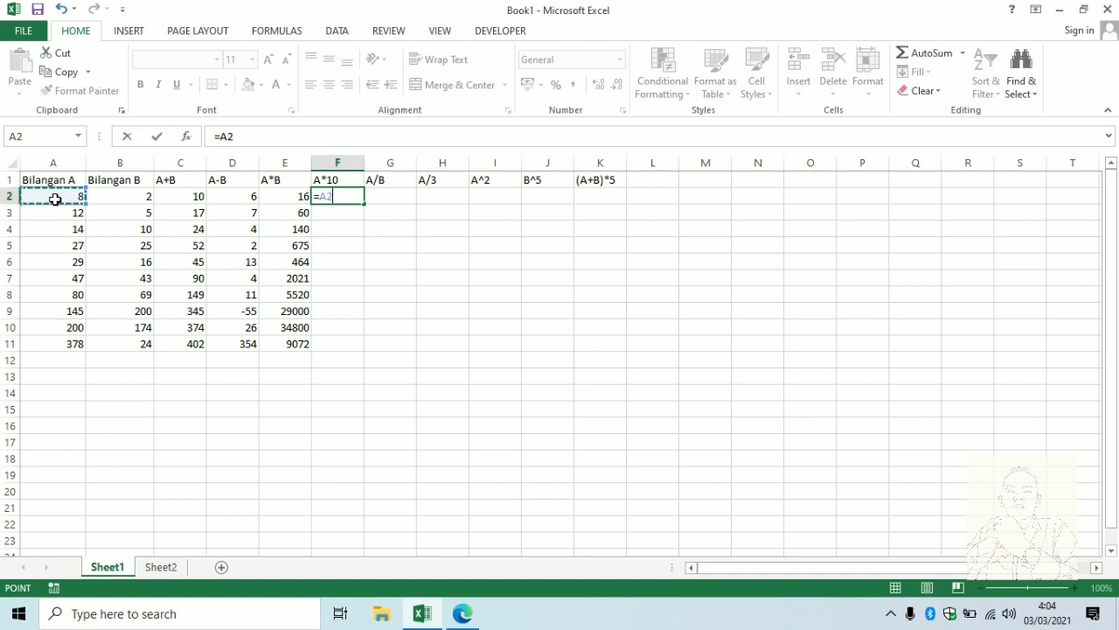
type("*")
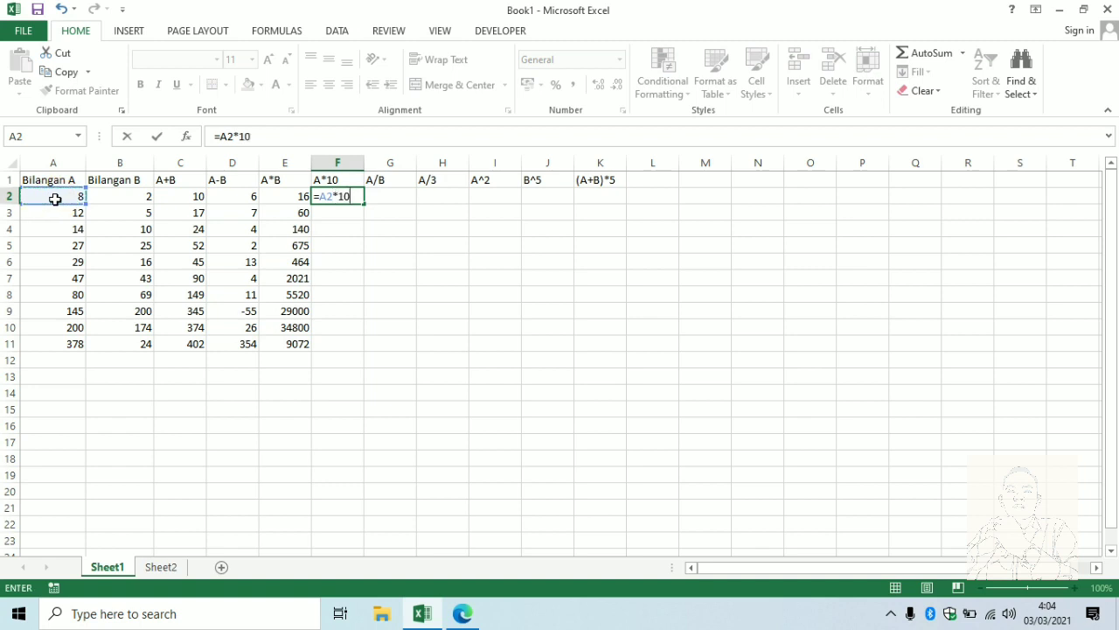
type("10")
key("Return")
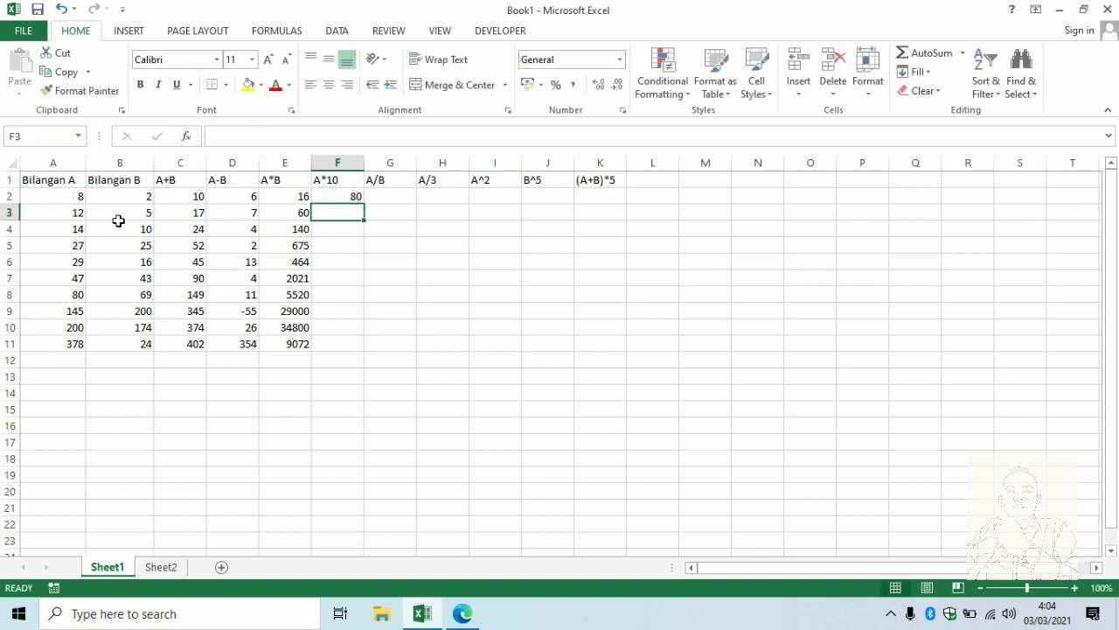
left_click(341, 196)
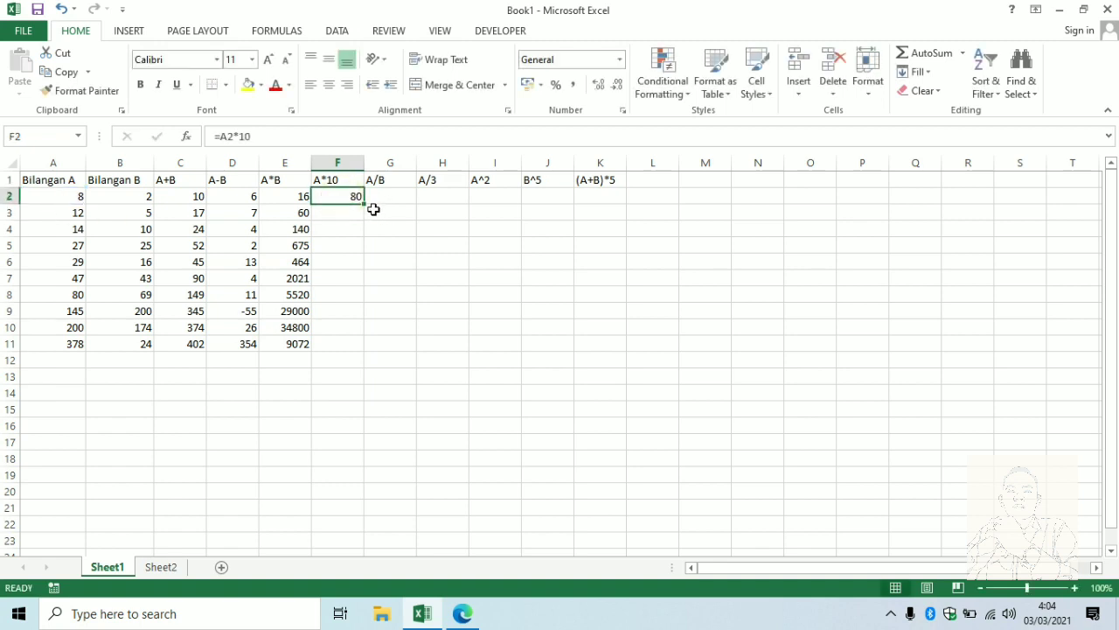
left_click_drag(364, 206, 370, 362)
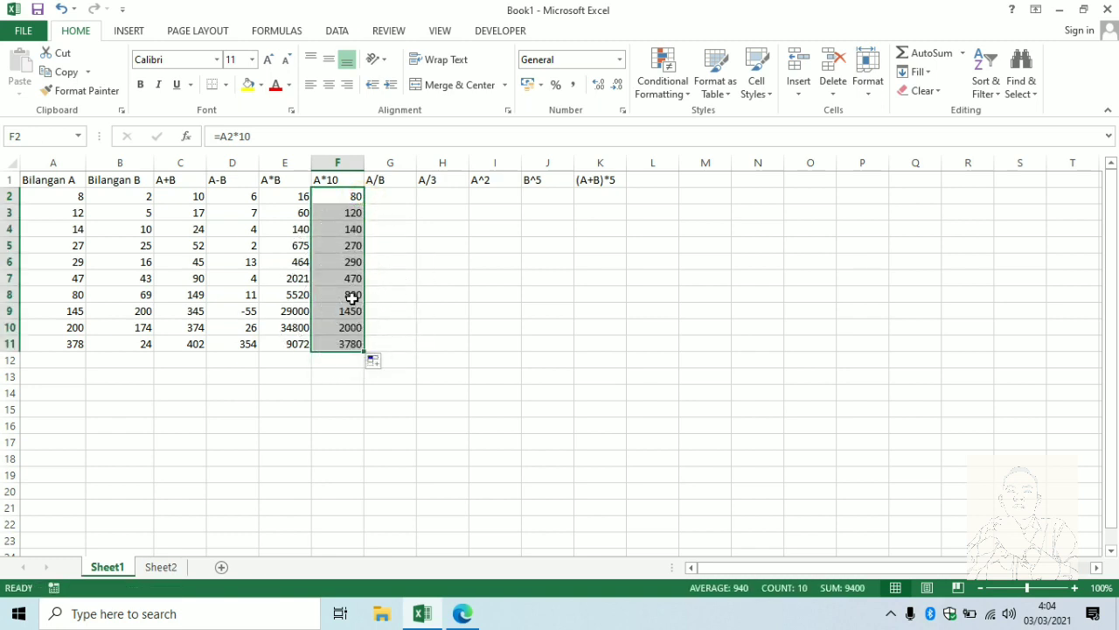
Enter the formula =A2/B2 in cell G2 under the A/B header and fill it down to G11
left_click(386, 201)
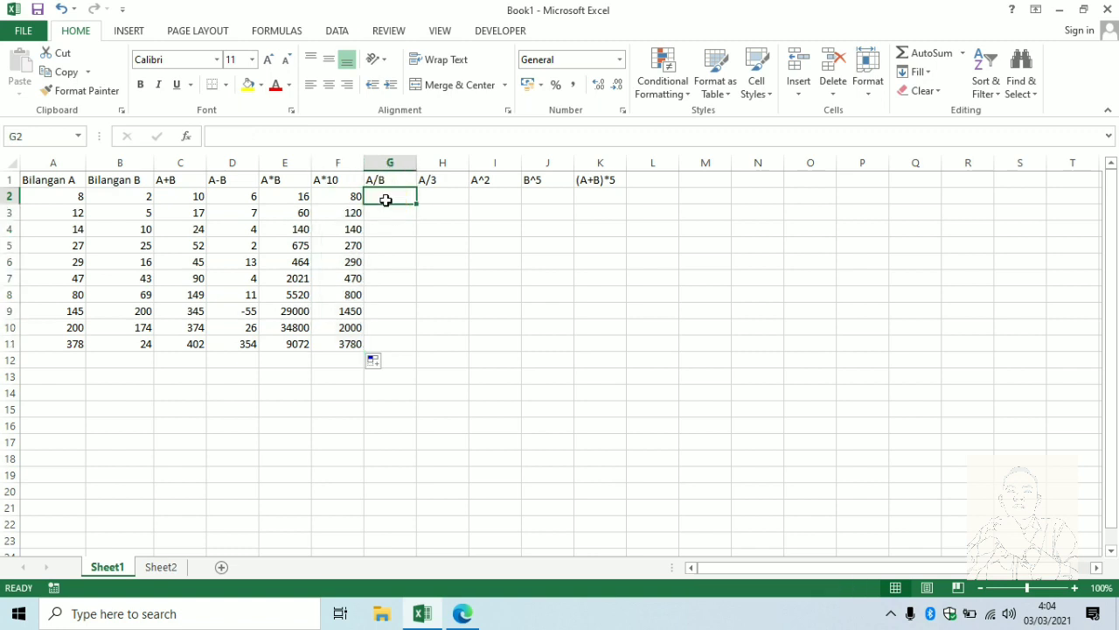
type("=")
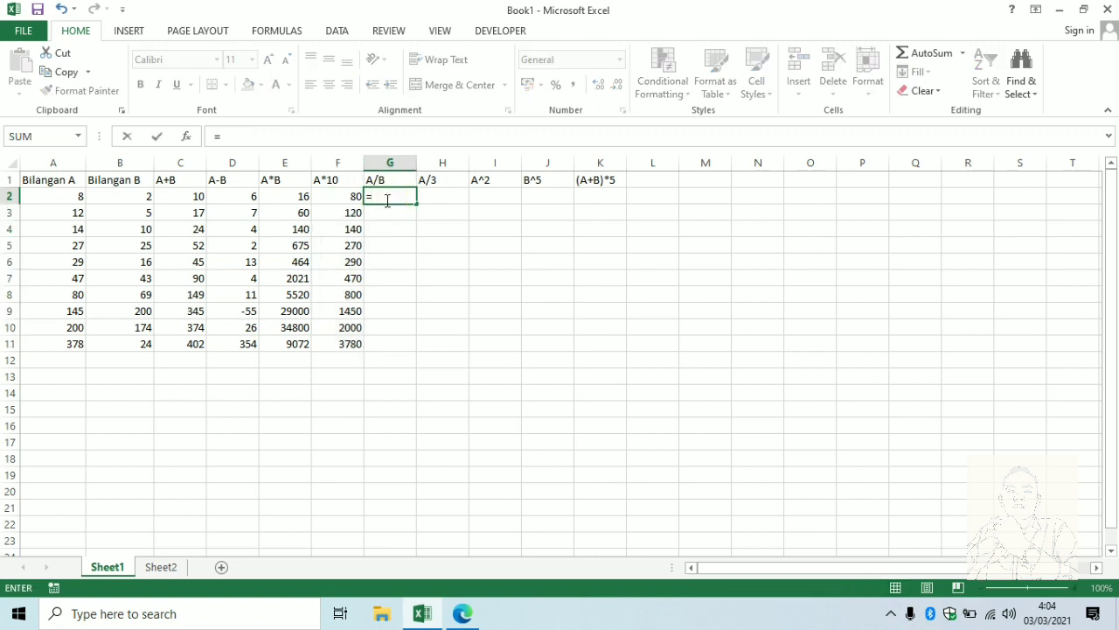
left_click(63, 195)
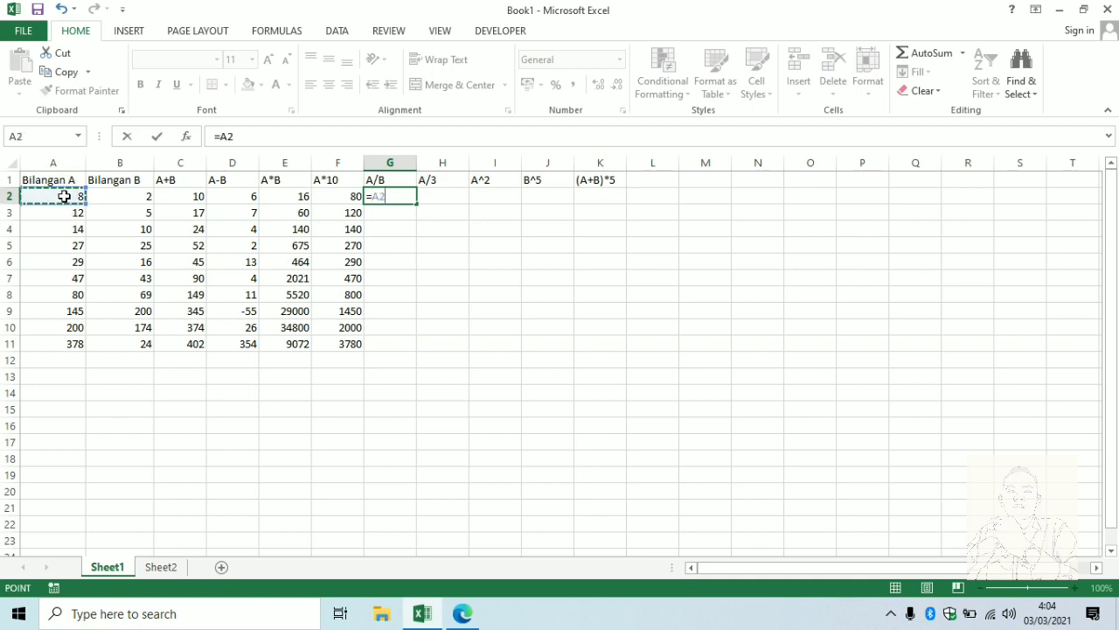
type("/")
left_click(136, 192)
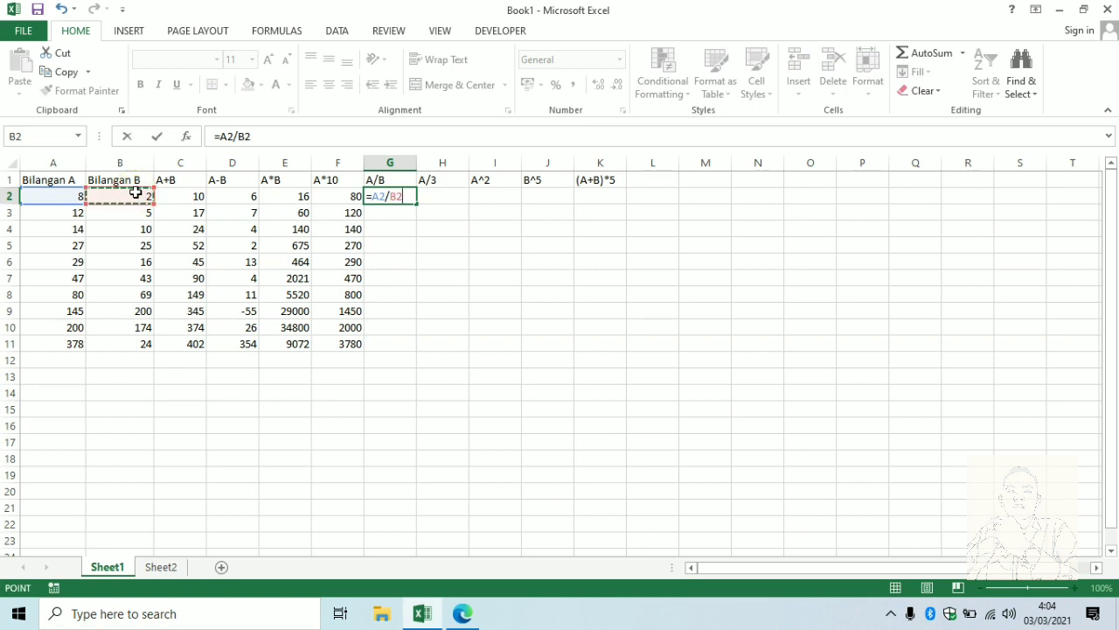
key("Return")
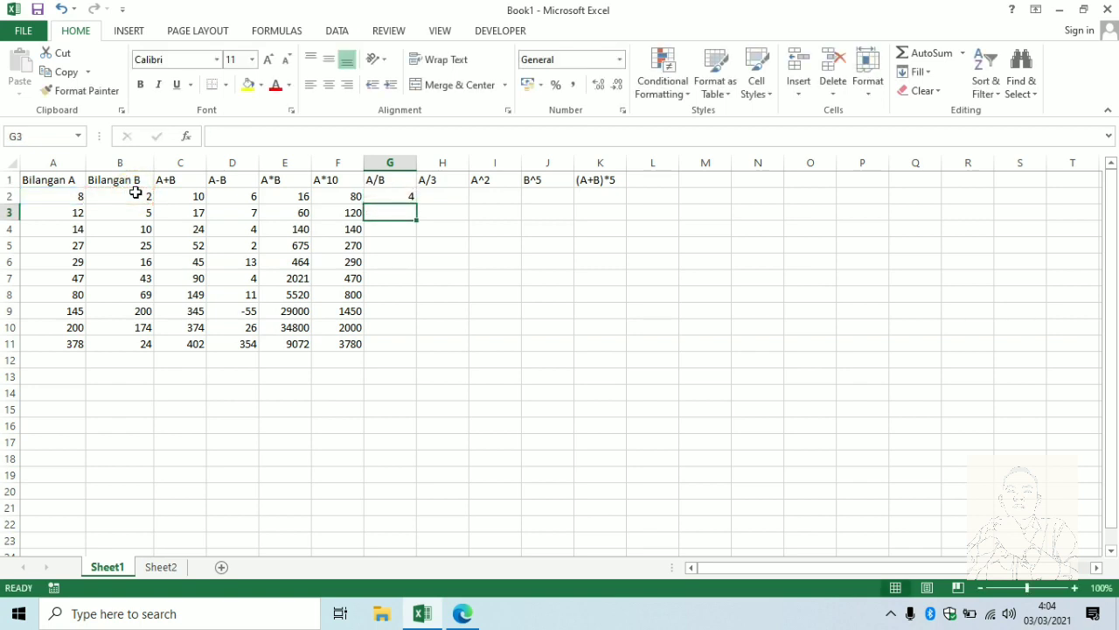
left_click(392, 197)
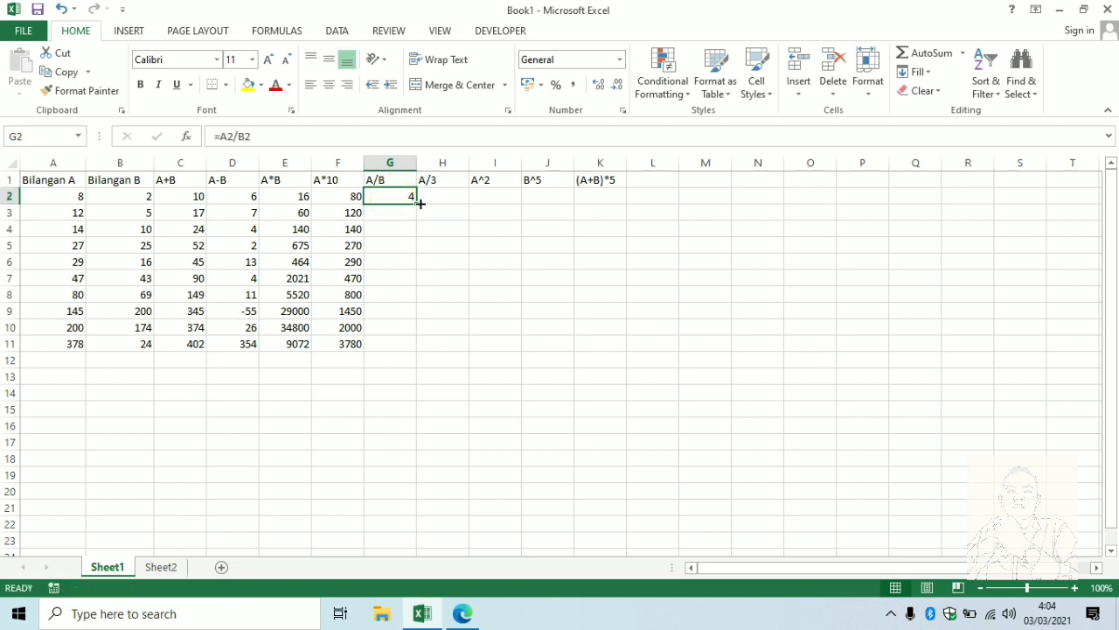
left_click_drag(416, 202, 419, 350)
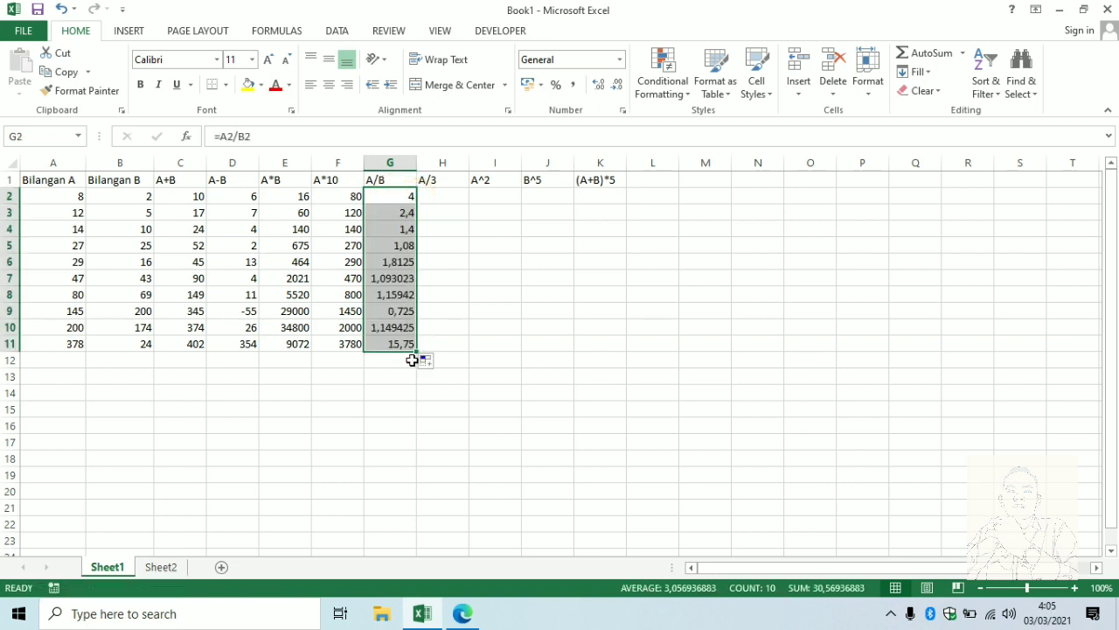
Enter the formula =A2/3 in cell H2 under the A/3 header and fill it down to H11
left_click(446, 196)
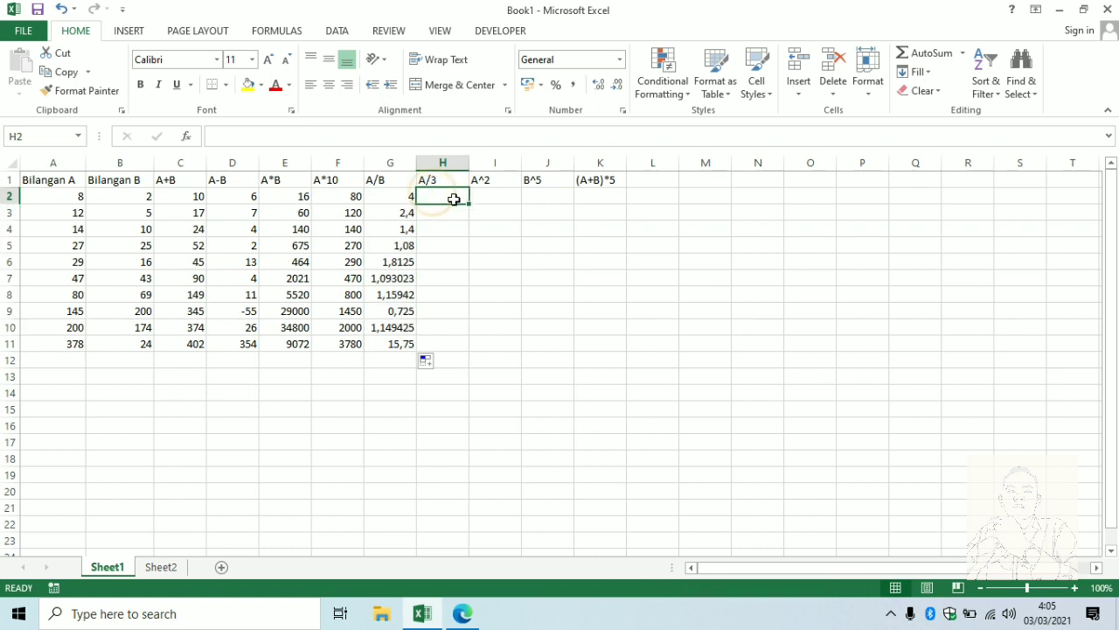
type("=")
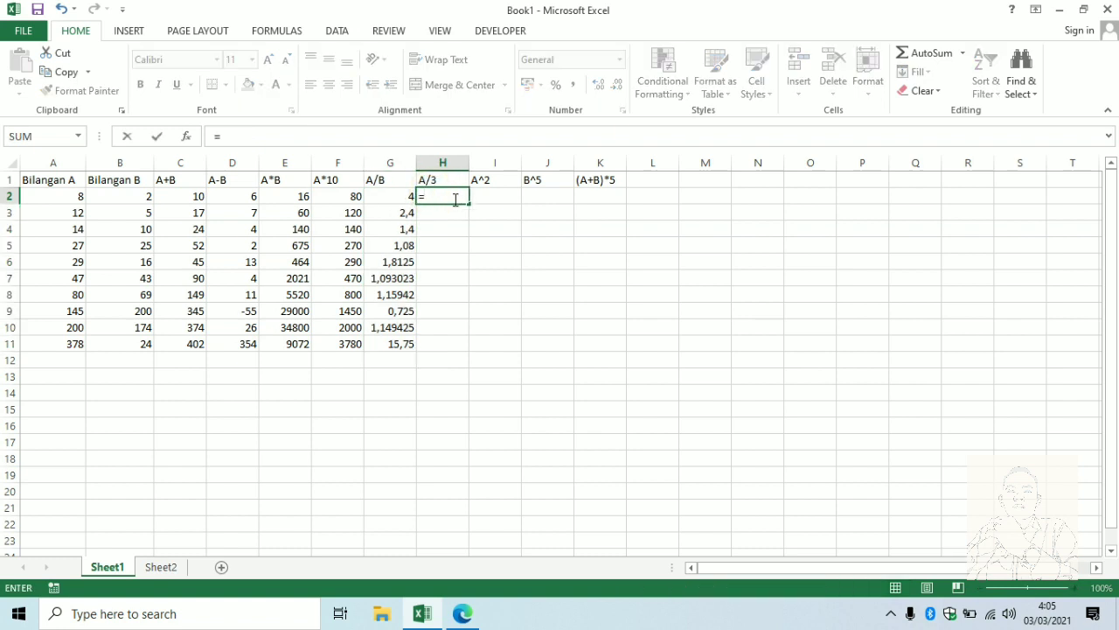
left_click(72, 194)
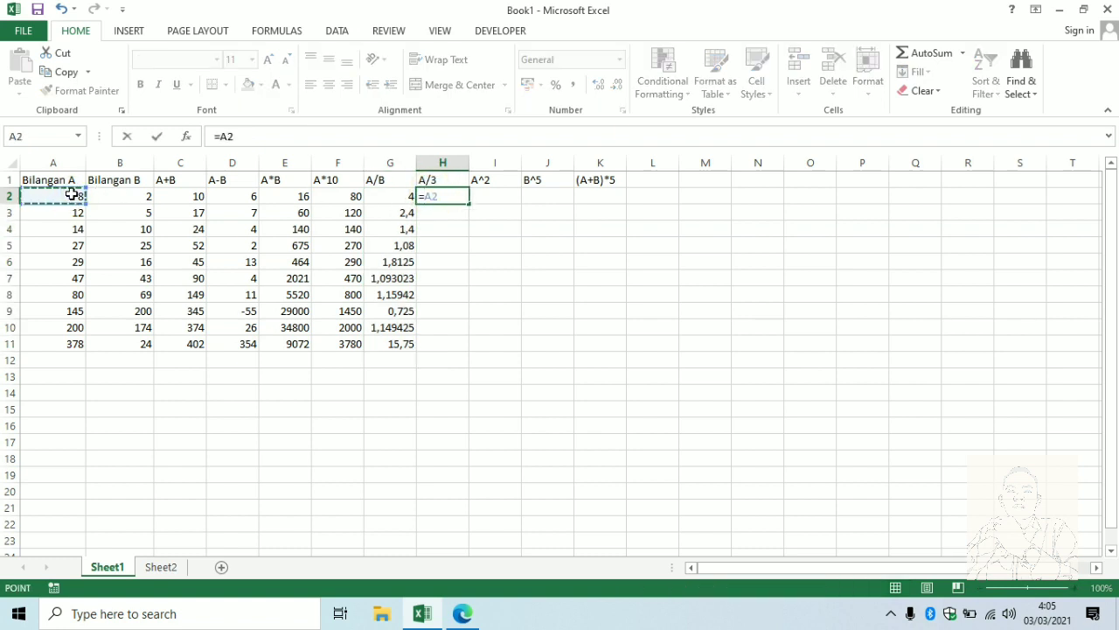
type("/3")
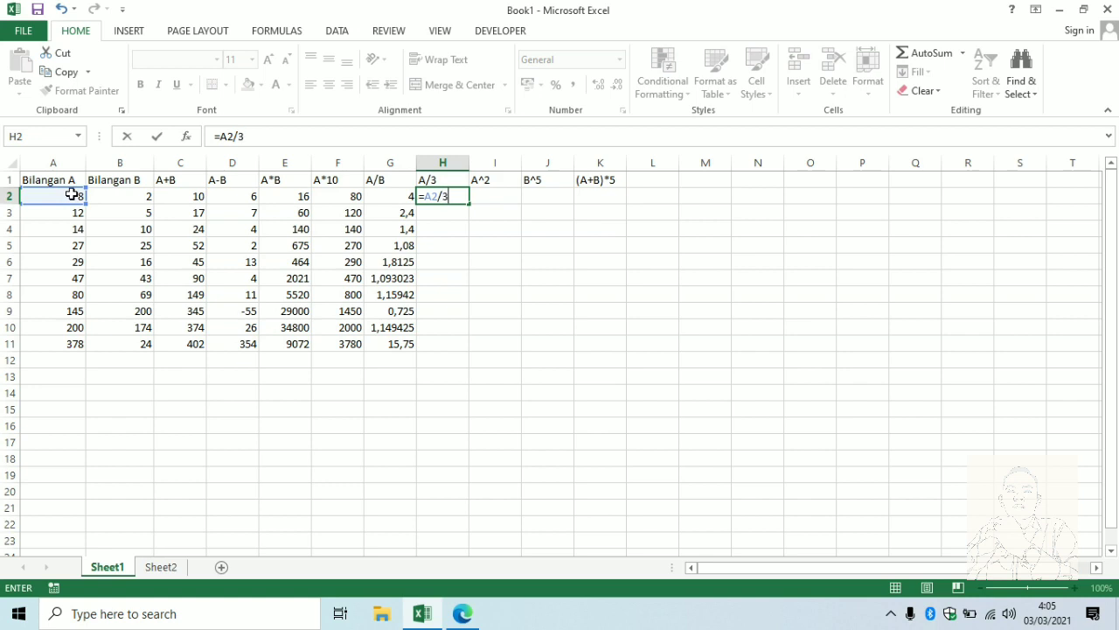
key("Return")
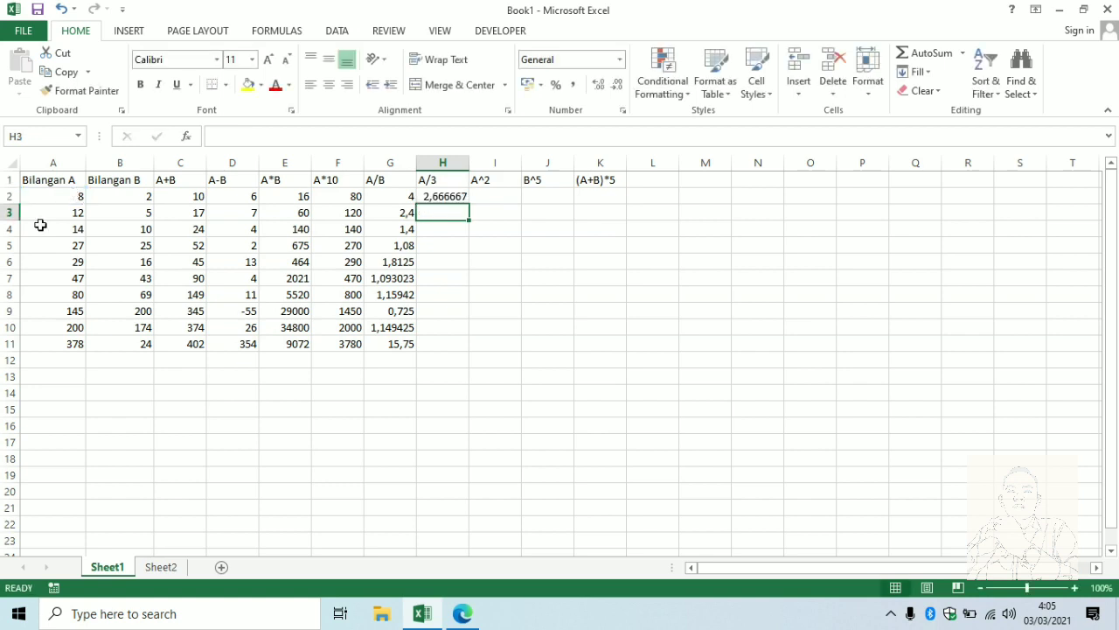
left_click(439, 194)
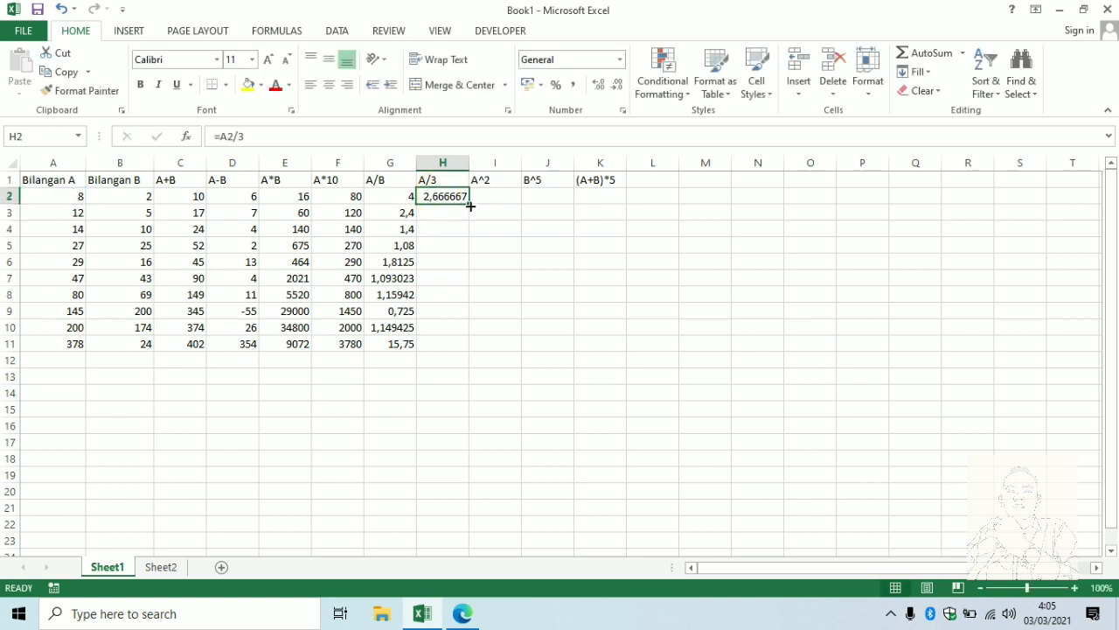
left_click_drag(468, 205, 467, 350)
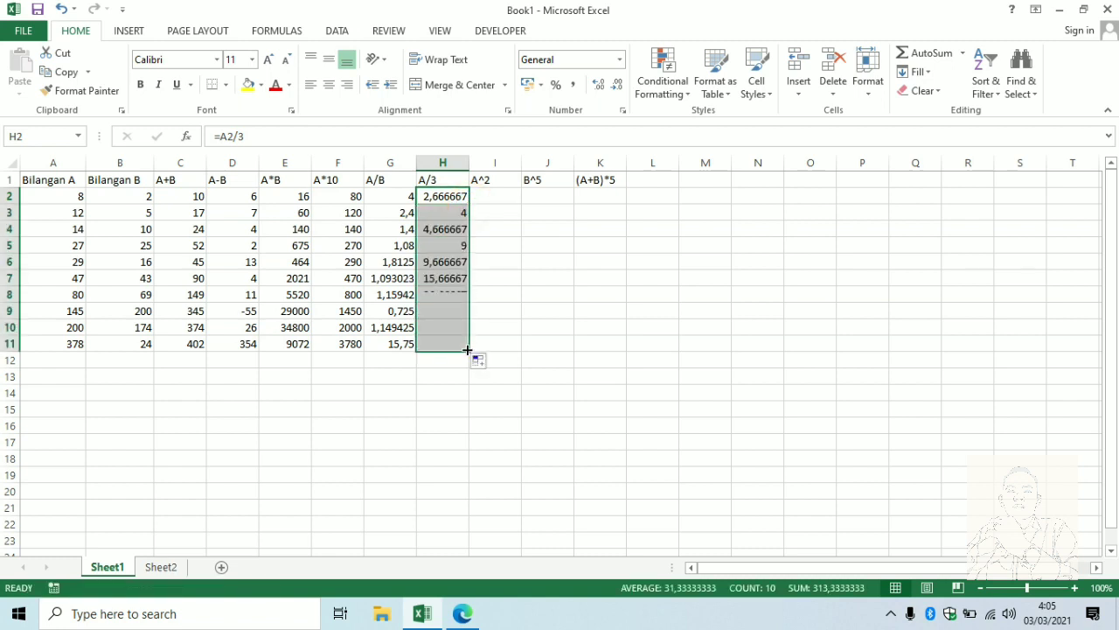
Enter the formula =A2^2 in cell I2 under the A^2 header and fill it down to I11
left_click(498, 193)
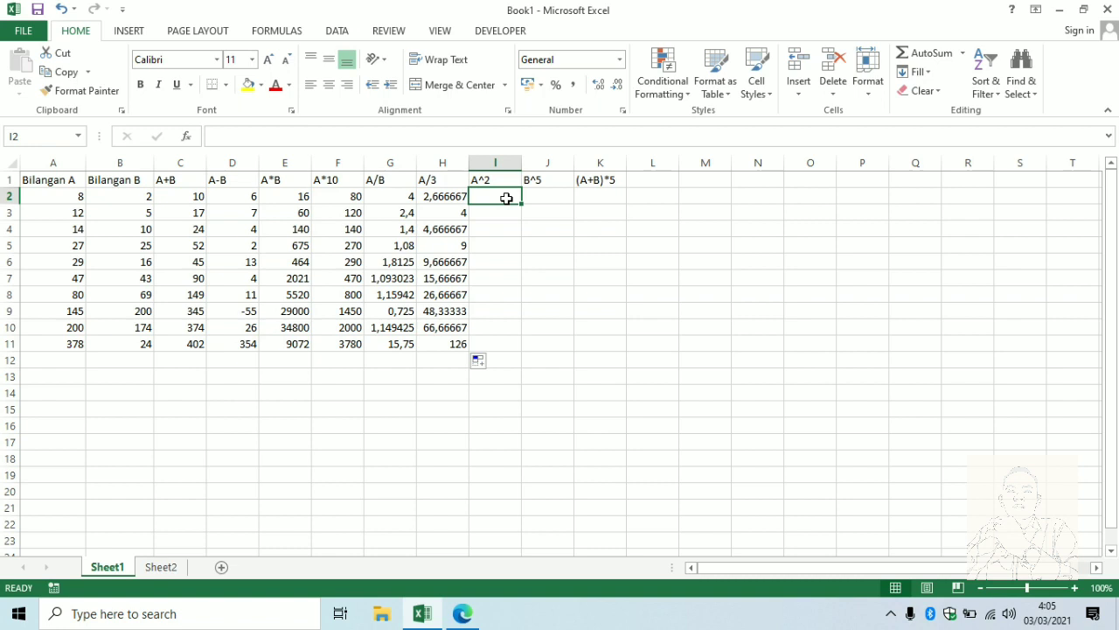
type("=")
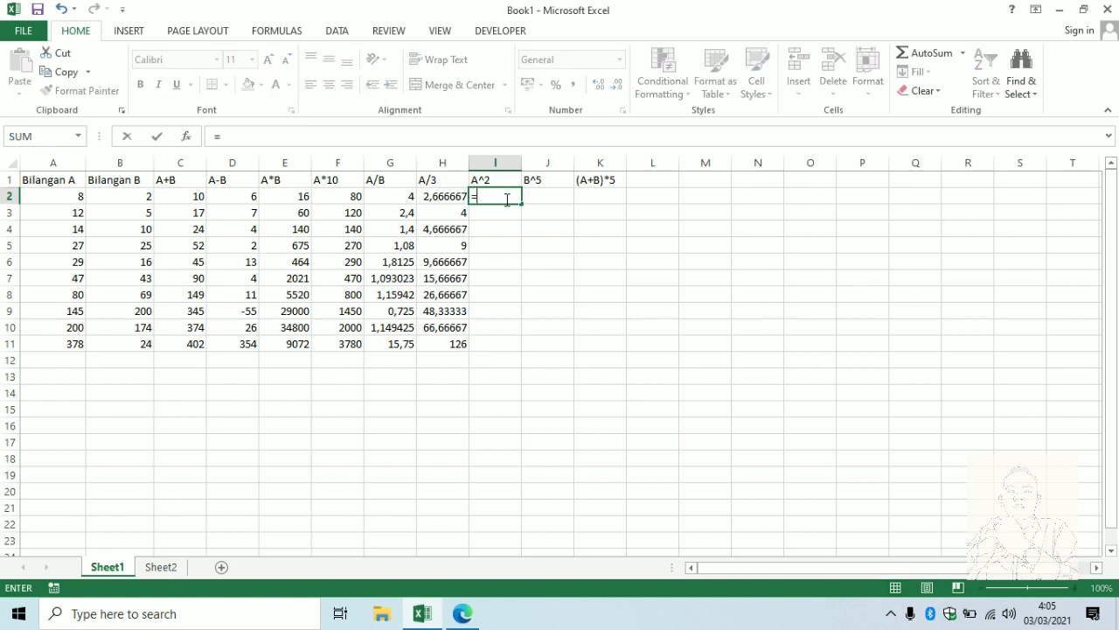
left_click(70, 196)
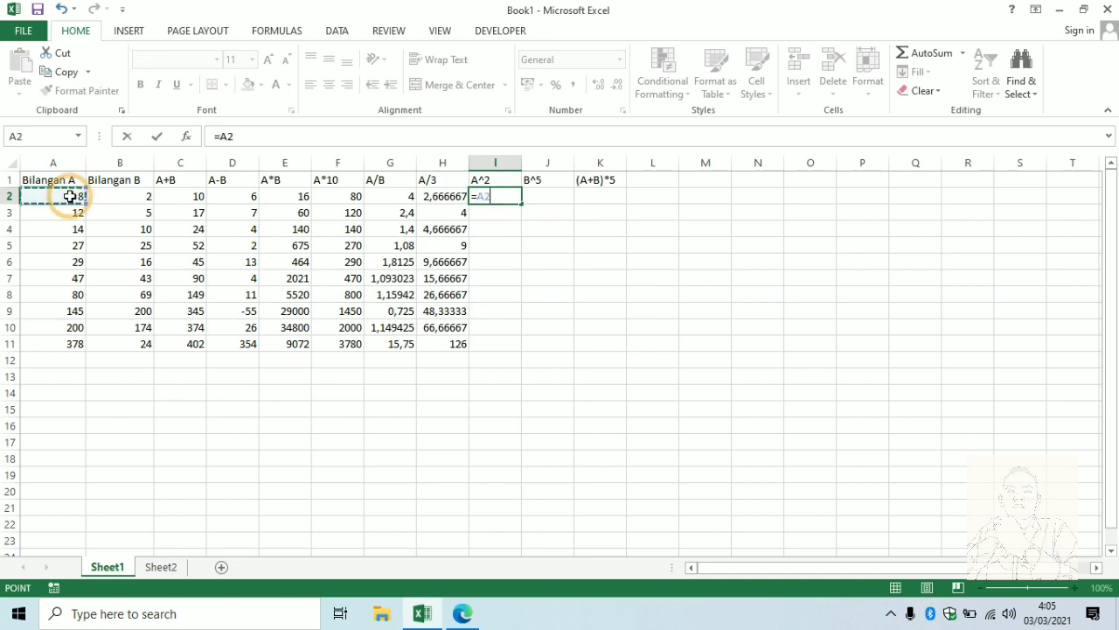
type("^2")
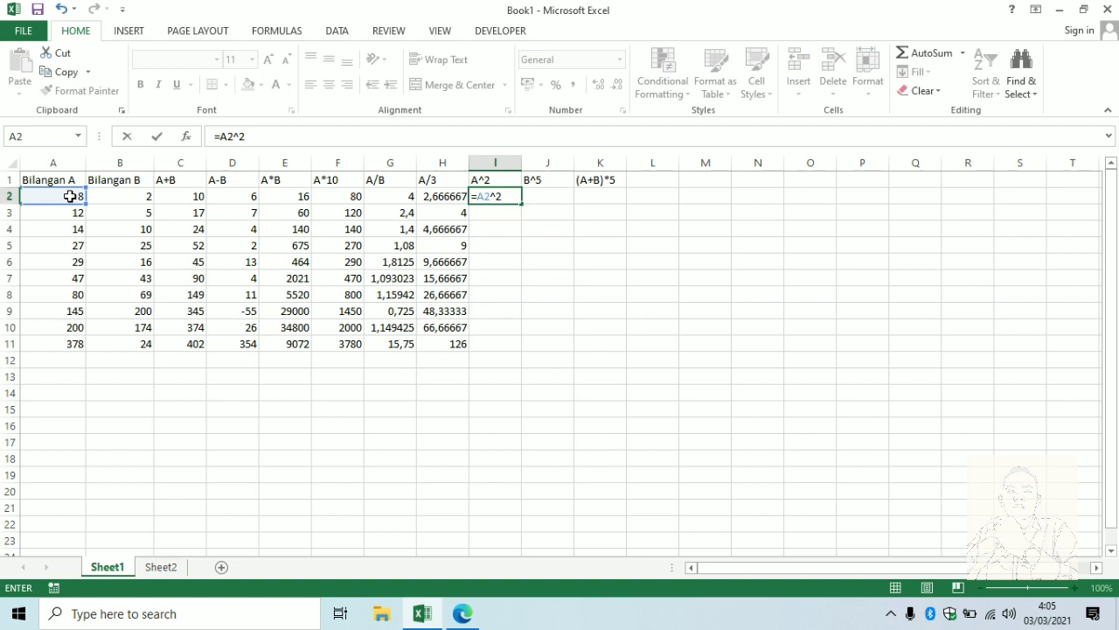
key("Return")
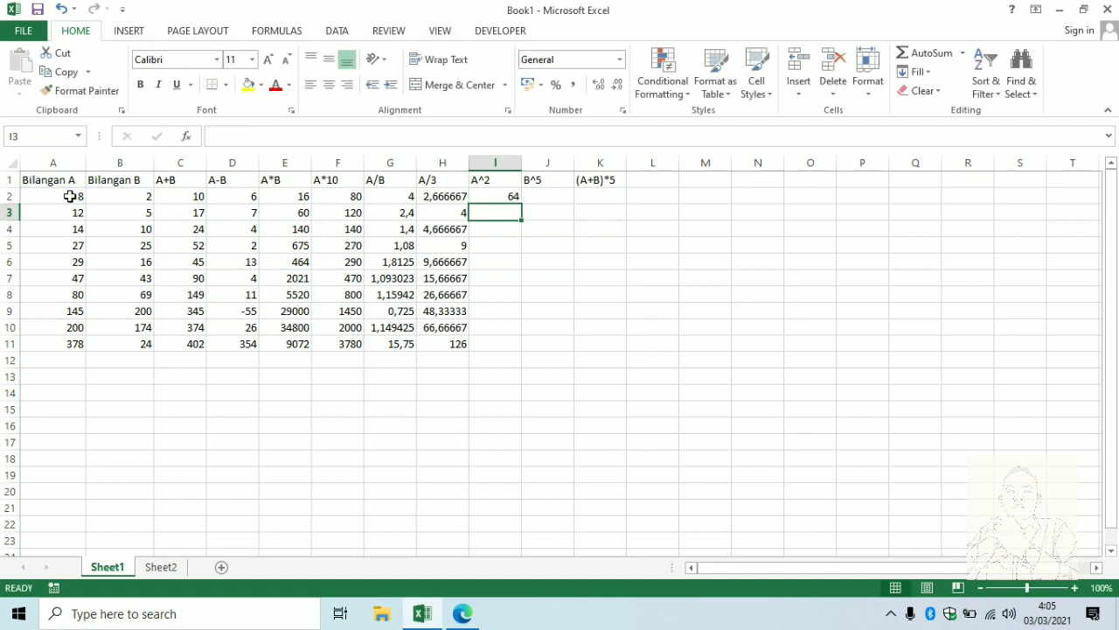
left_click(509, 196)
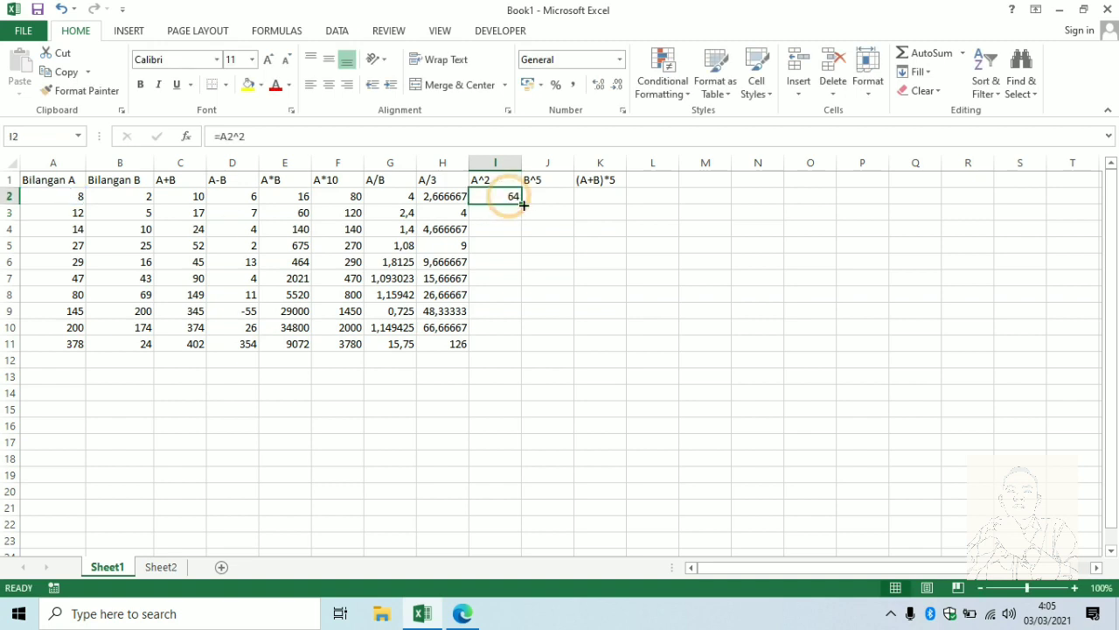
left_click_drag(520, 208, 517, 353)
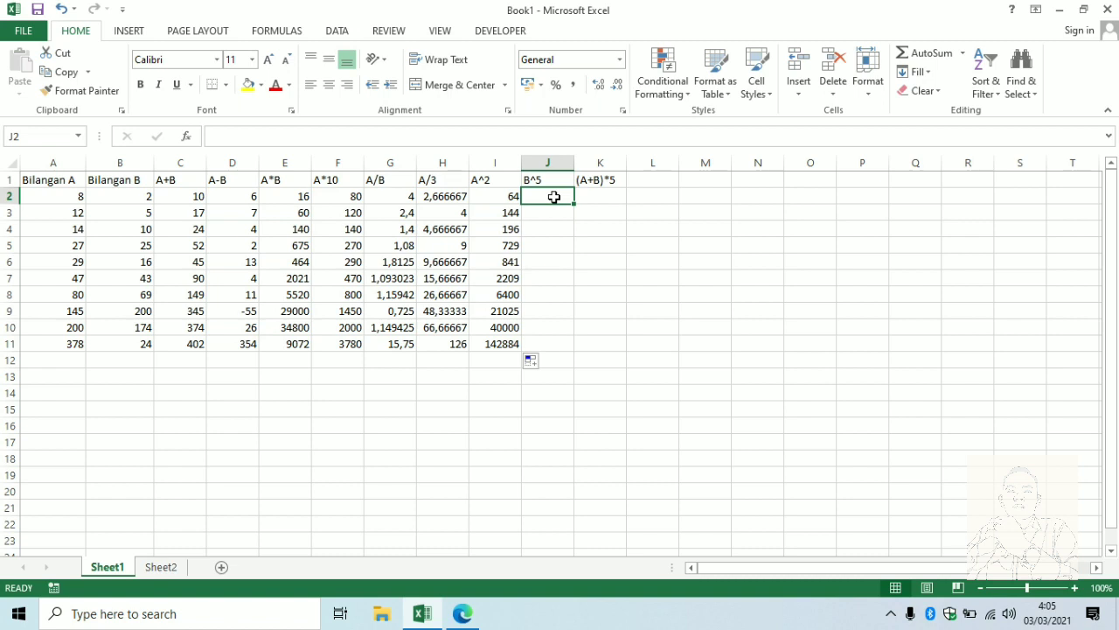
left_click(130, 198)
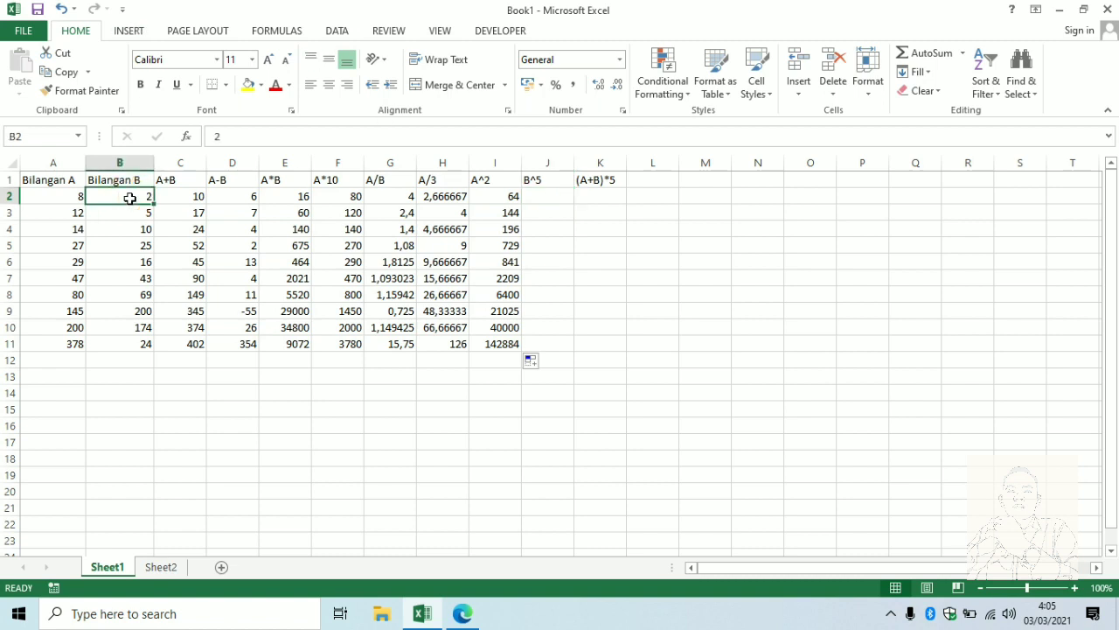
type("^")
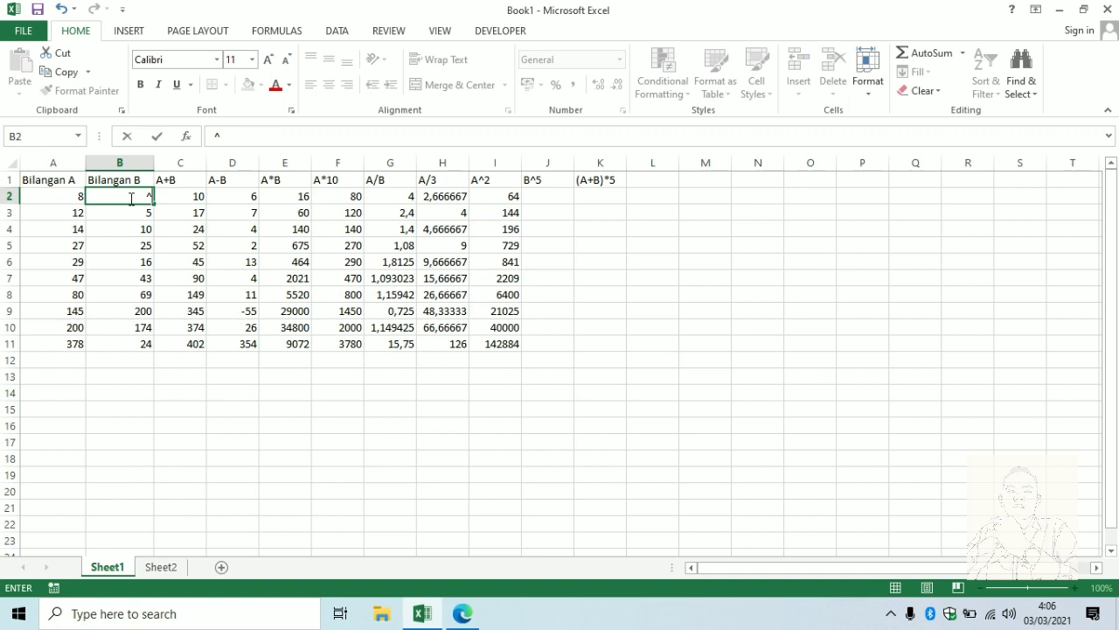
key("Escape")
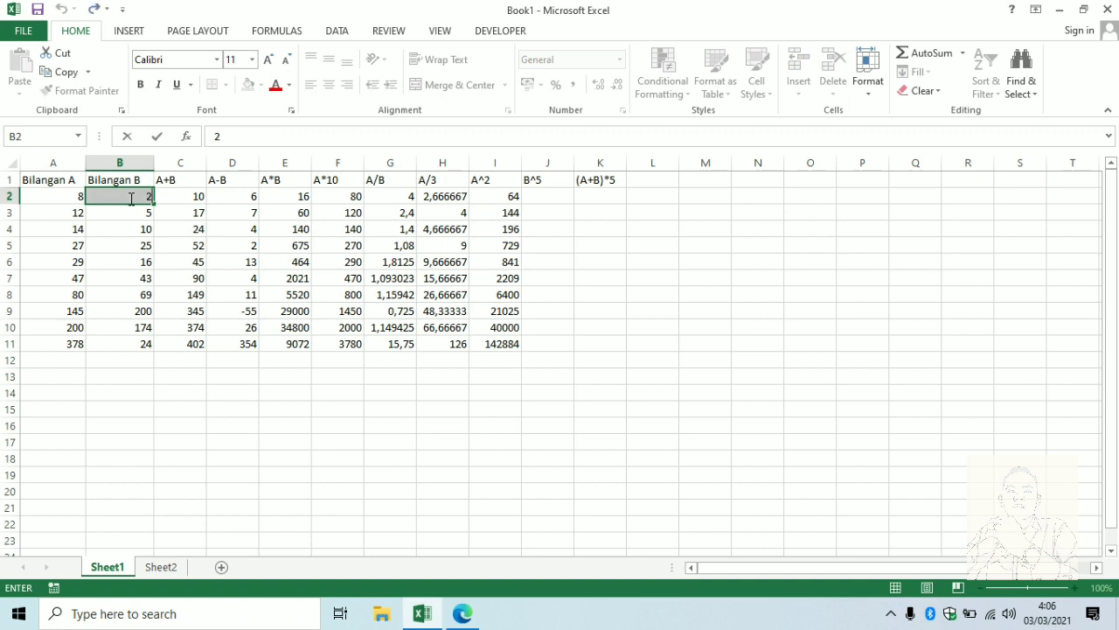
Enter the formula =B2^5 in cell J2 under the B^5 header, fill it down to J11 and widen column J
left_click(554, 196)
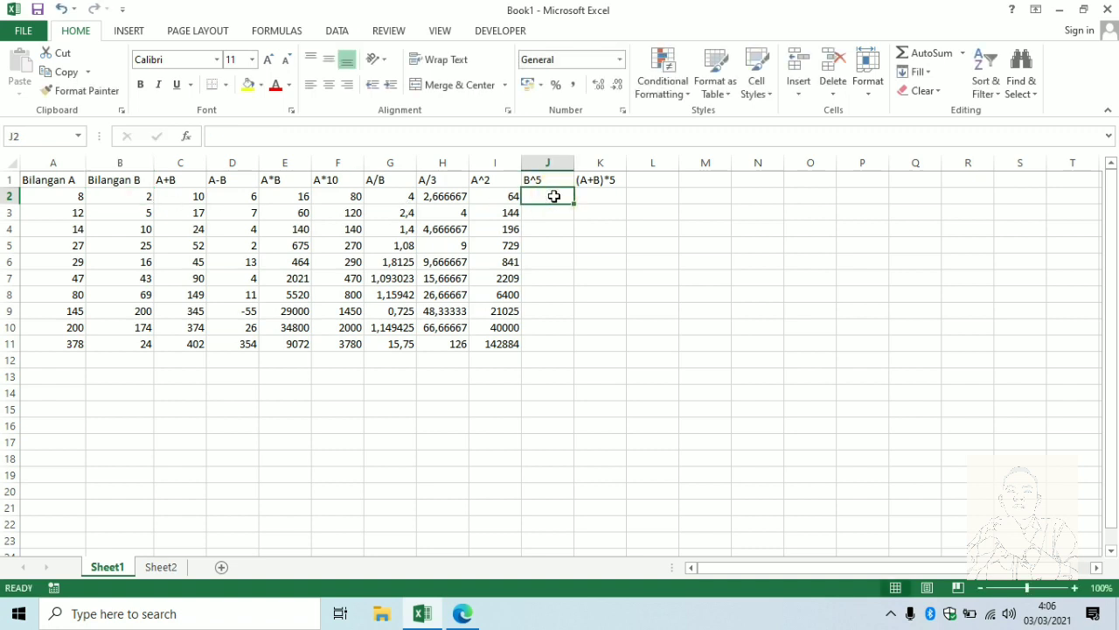
type("=")
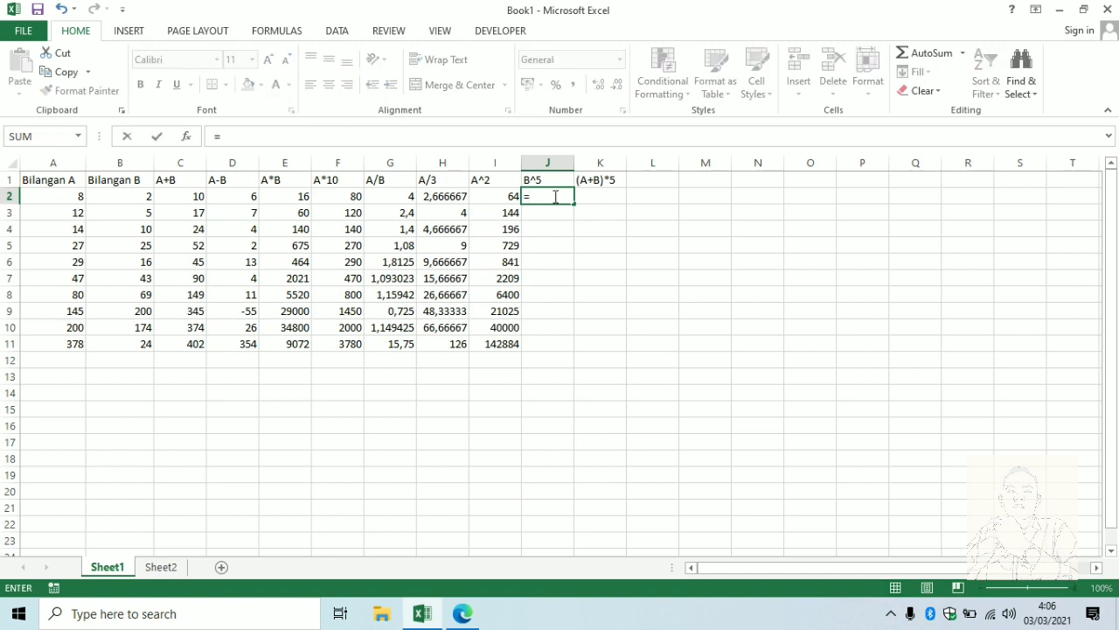
left_click(130, 194)
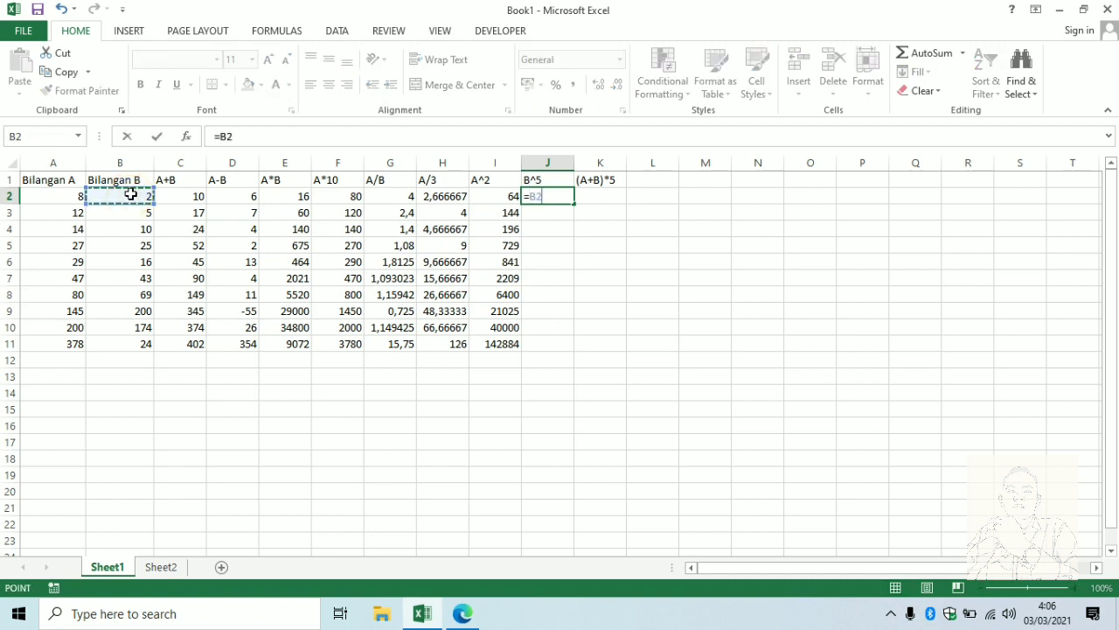
type("^5")
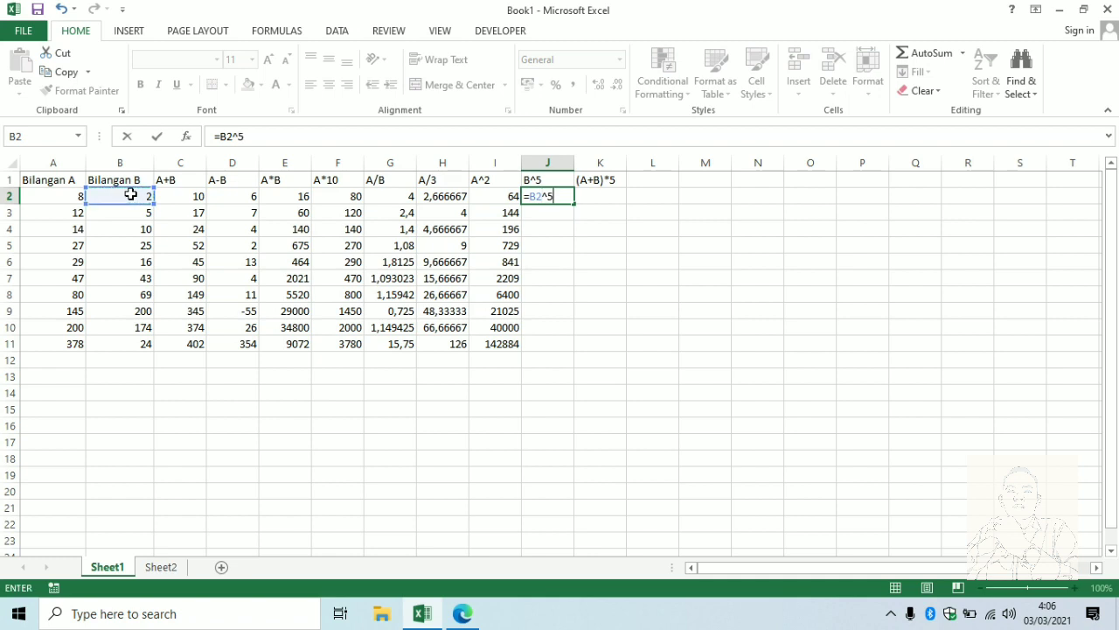
key("Return")
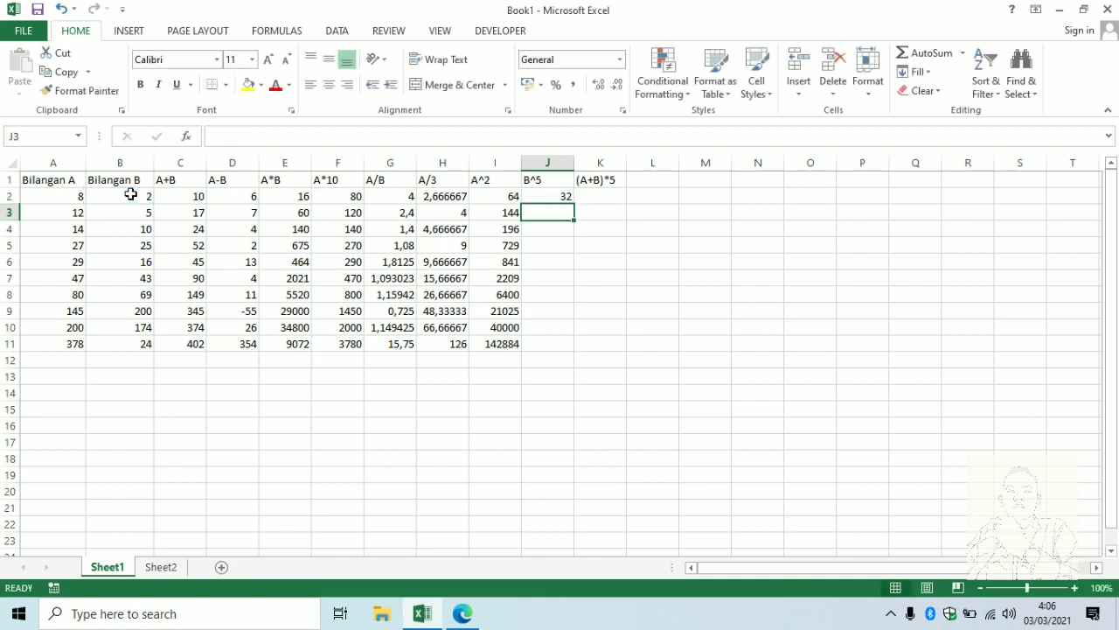
left_click(567, 196)
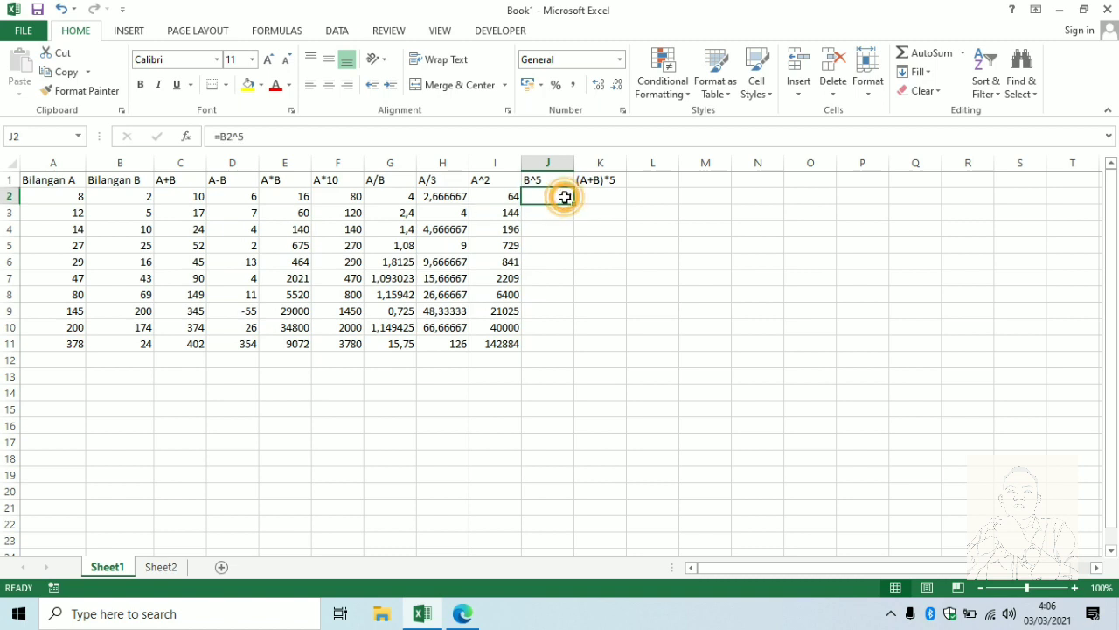
left_click_drag(574, 204, 573, 350)
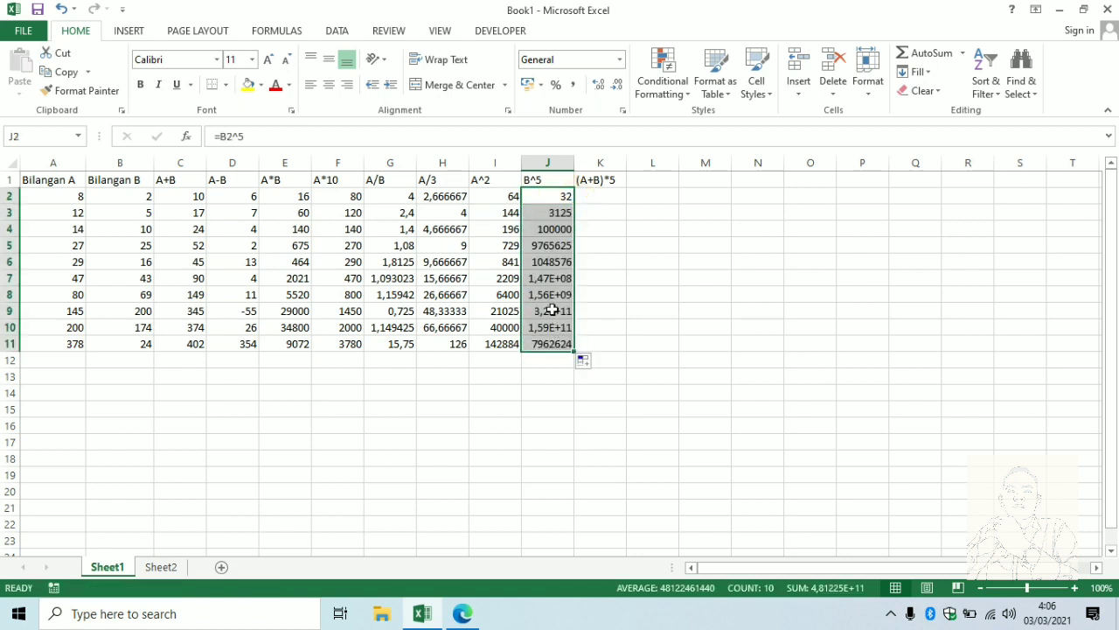
left_click_drag(574, 163, 606, 166)
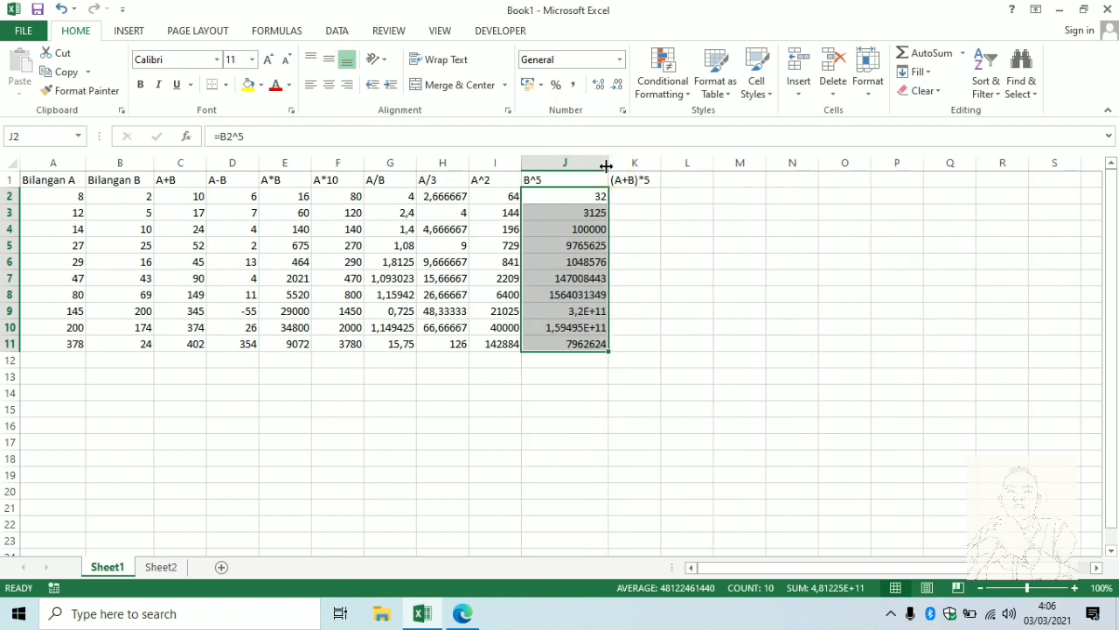
Add the column header A+B*5 in cell L1, beside the (A+B)*5 header
left_click(624, 199)
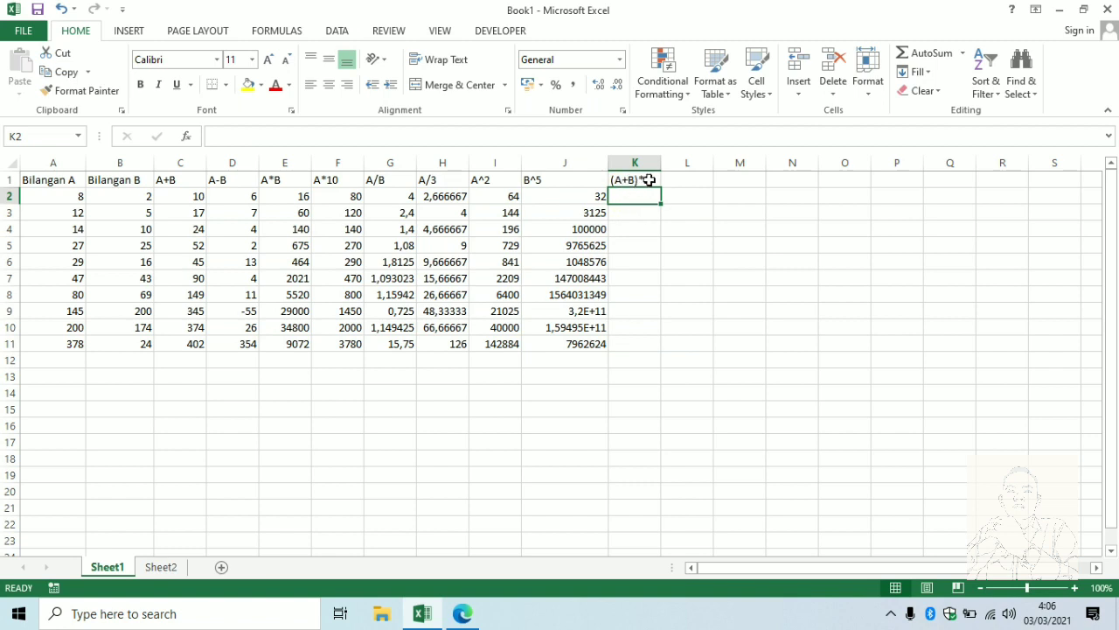
left_click(681, 173)
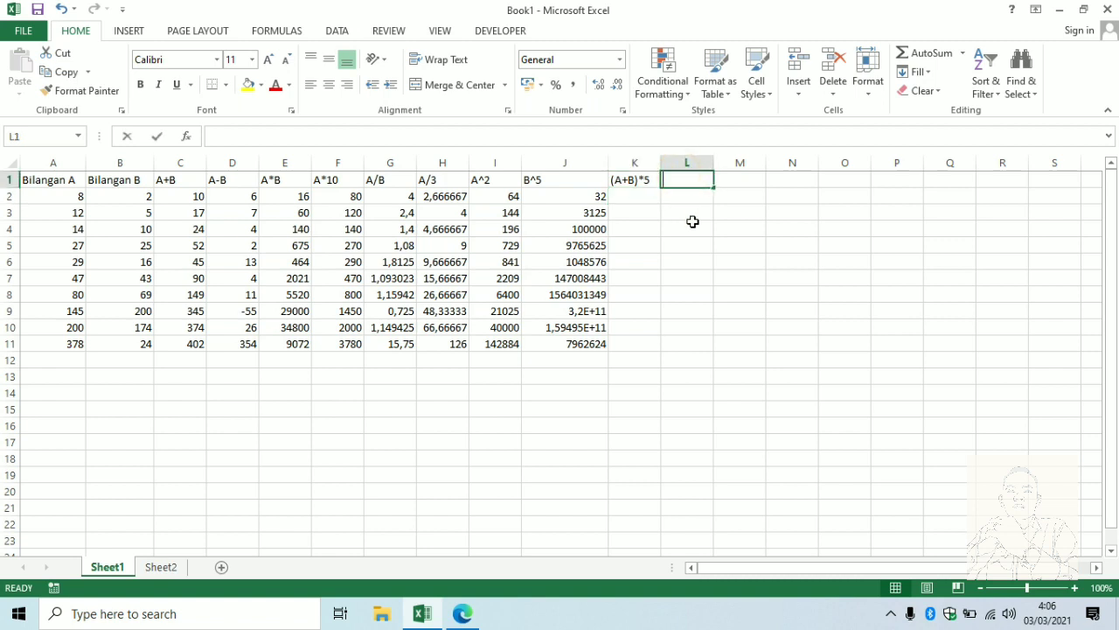
type("a")
type("A")
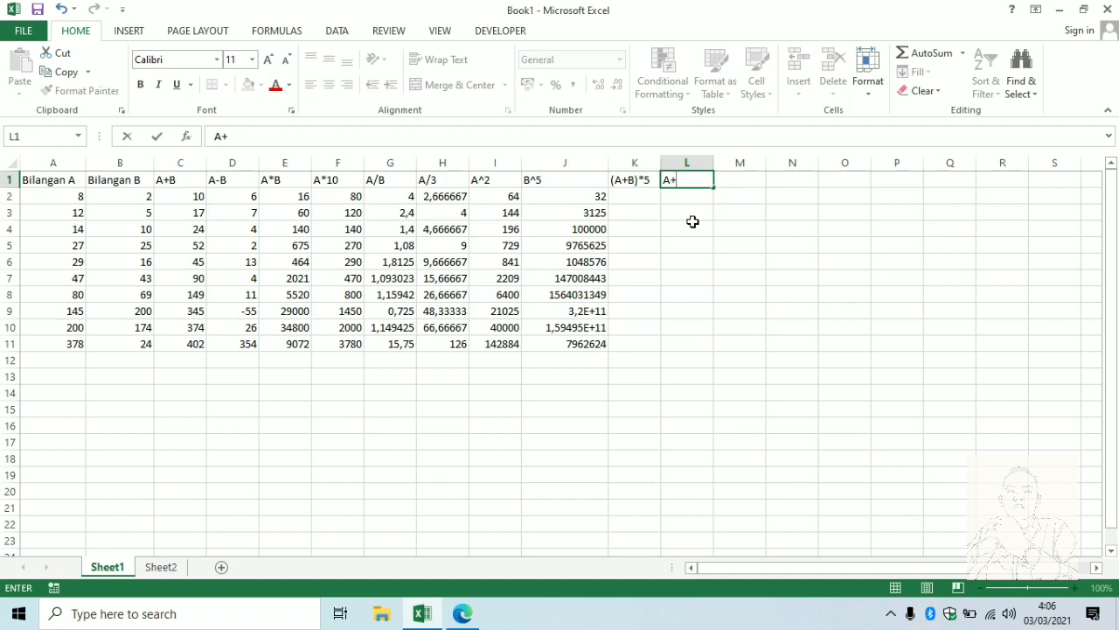
type("+B")
type("8")
type("5")
key("Return")
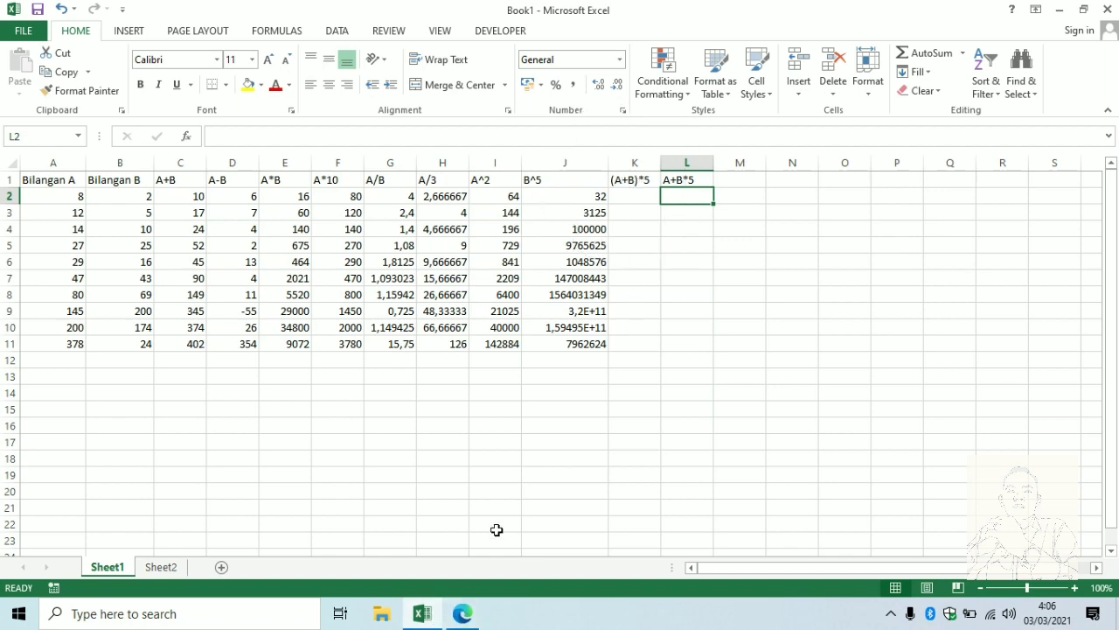
Switch to the browser's Rumus matematika excel PDF to review the order of operations, and return to the Excel workbook
left_click(463, 613)
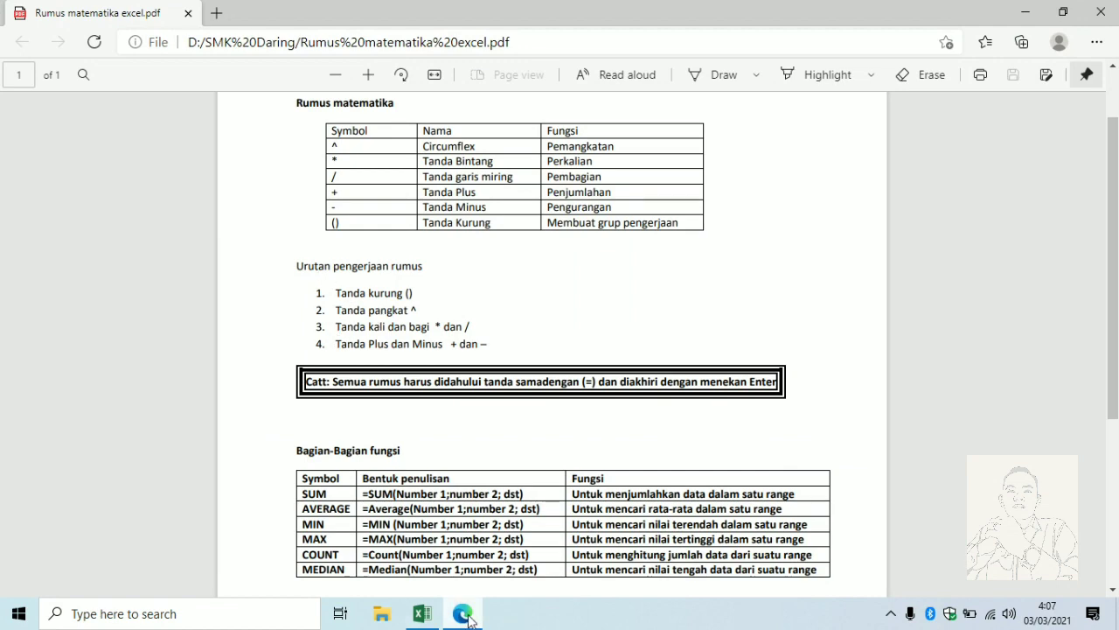
left_click(426, 615)
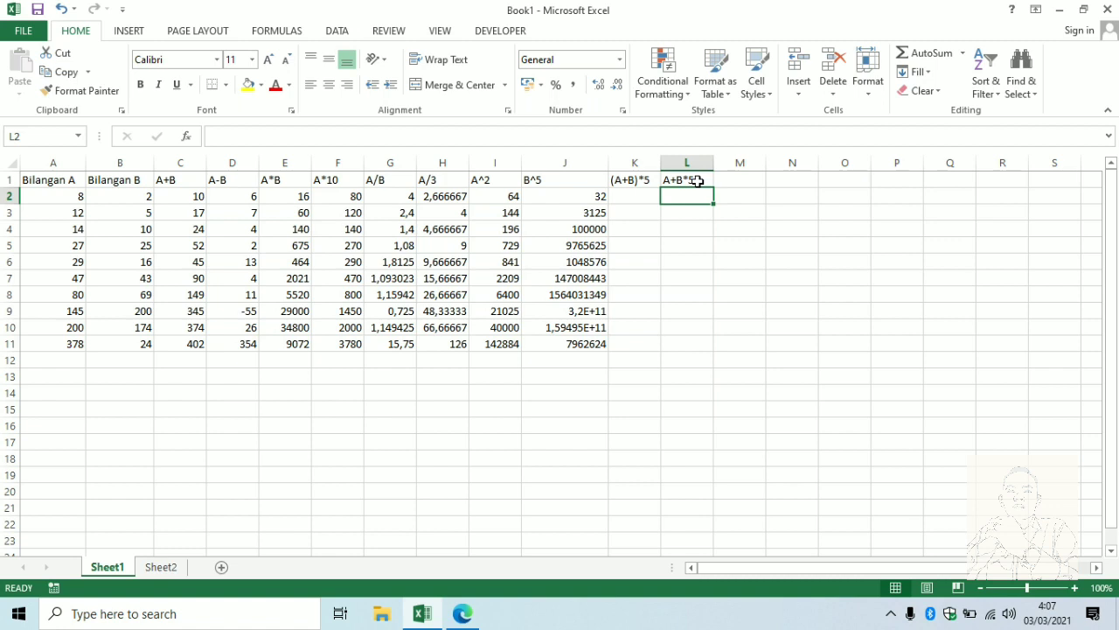
Enter the formula =(A2+B2)*5 in cell K2 under the (A+B)*5 header and fill it down to K11
left_click(644, 193)
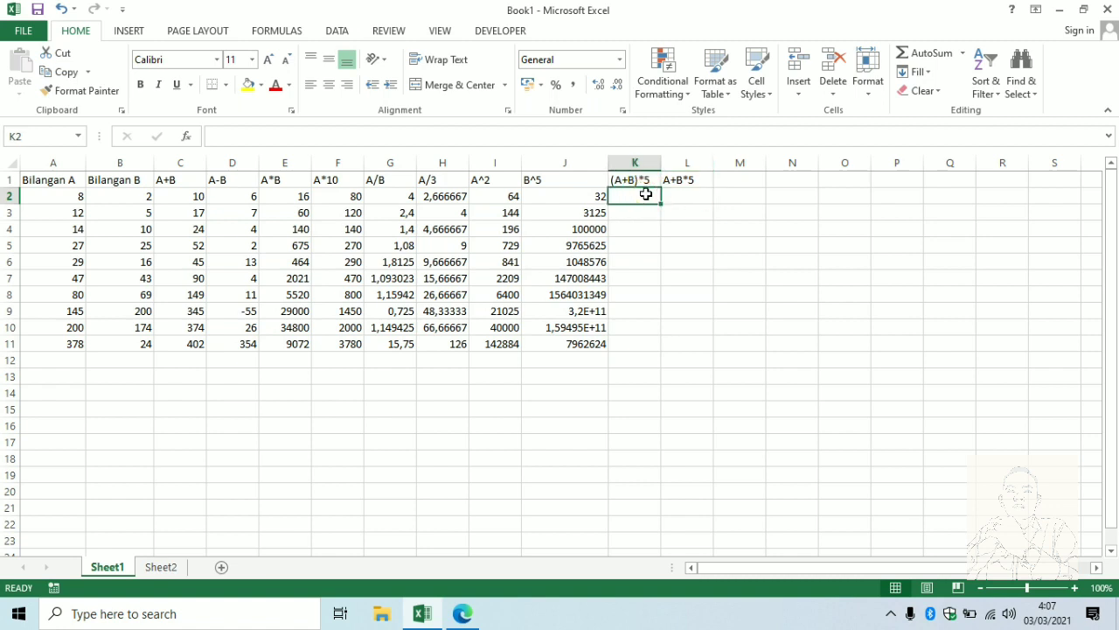
type("=")
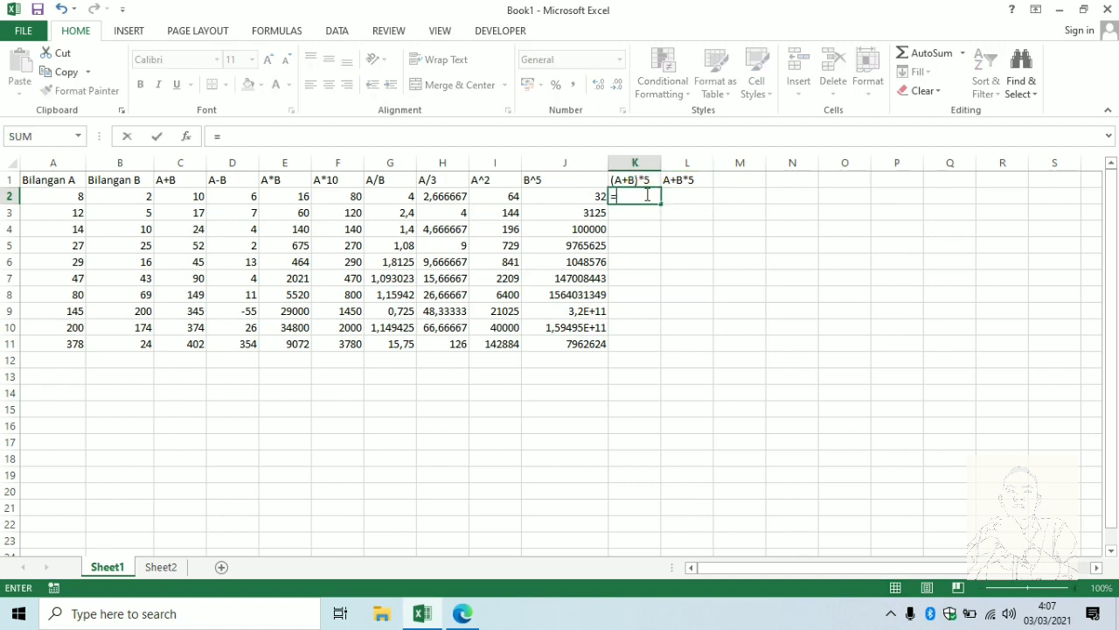
type("(")
left_click(58, 198)
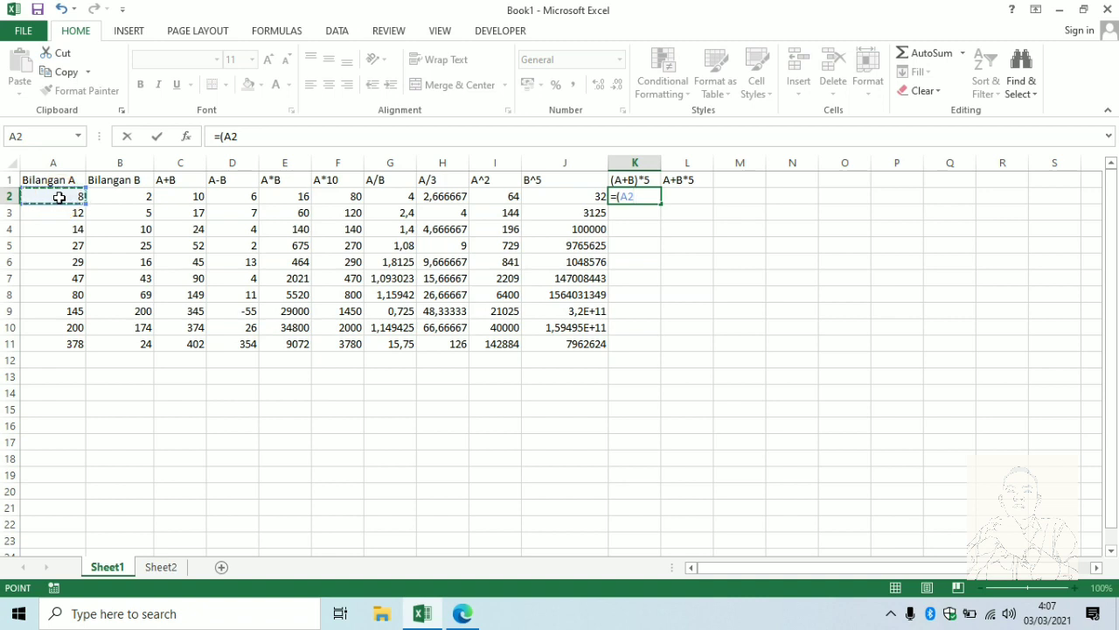
type("+")
left_click(112, 194)
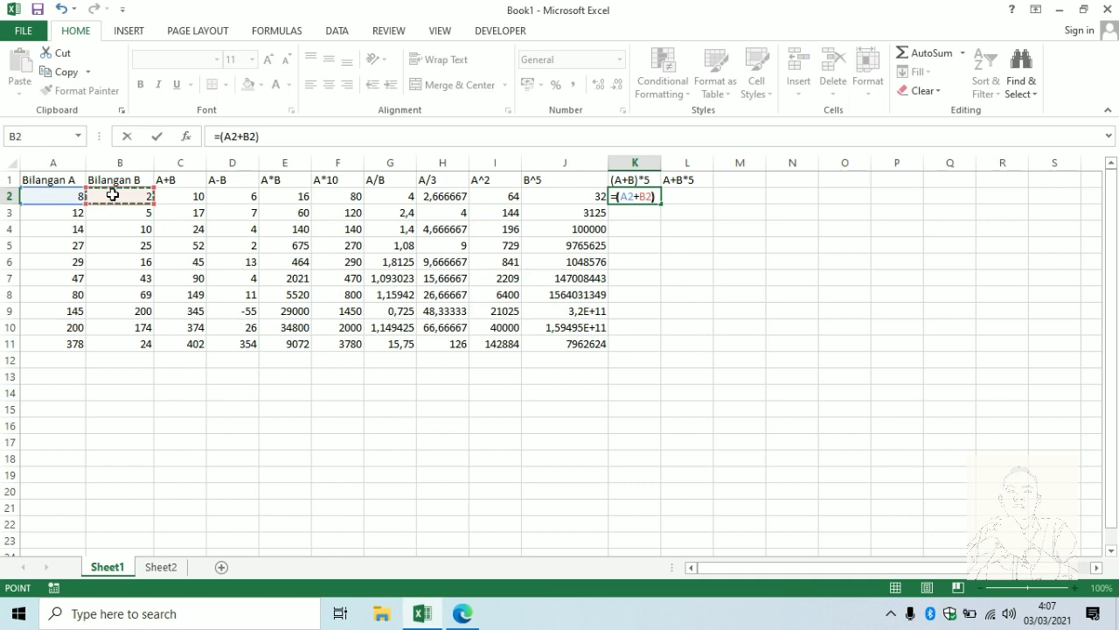
type(")*5")
key("Return")
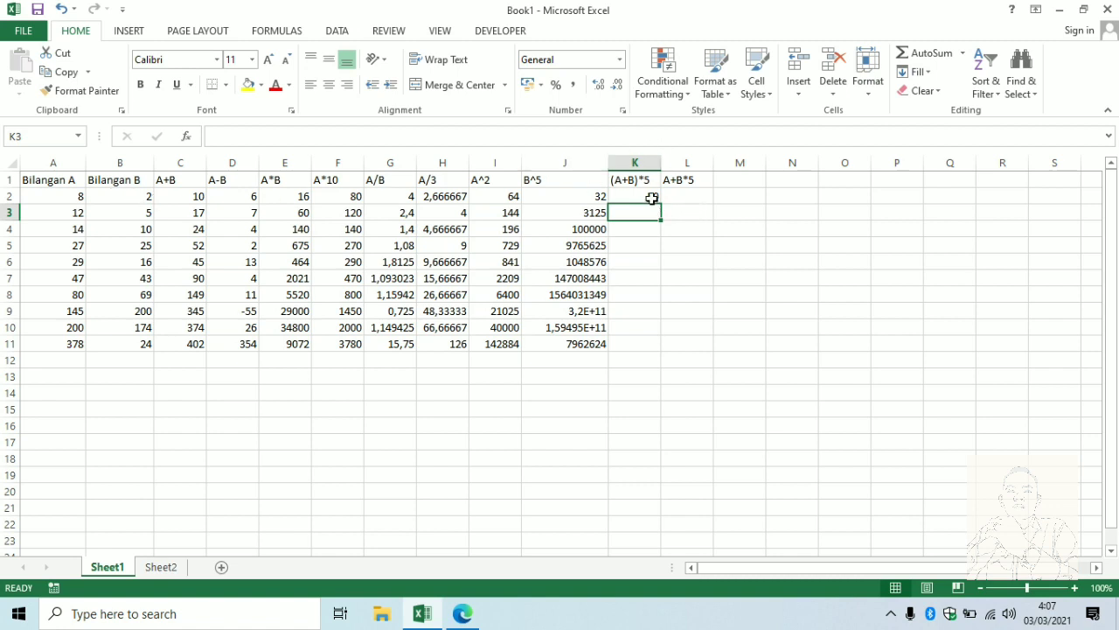
left_click(645, 196)
left_click_drag(661, 203, 656, 355)
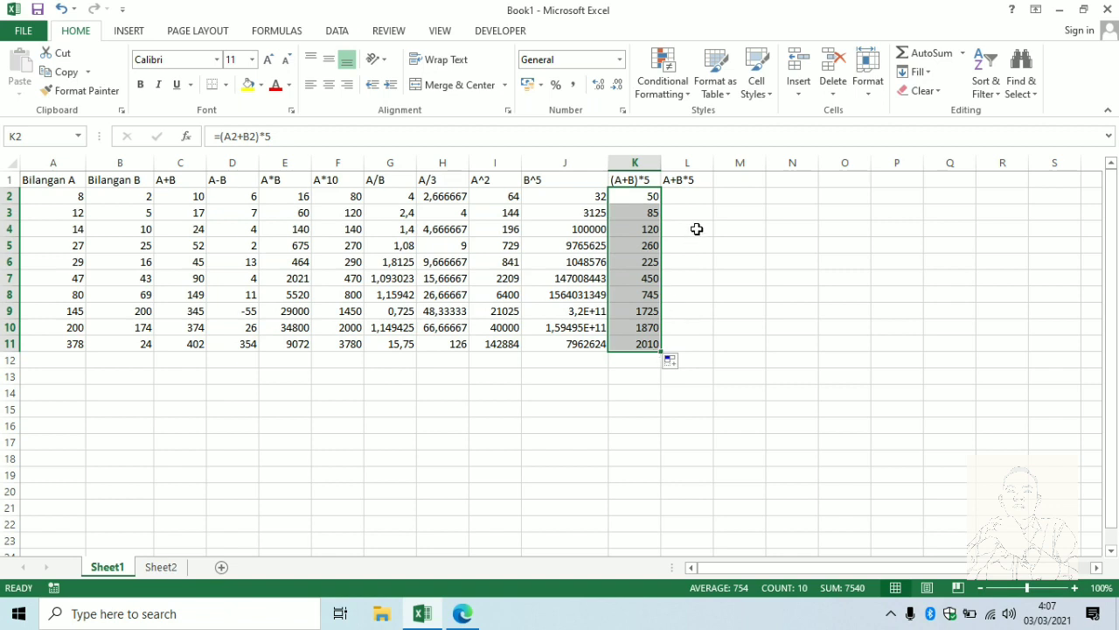
Enter the formula =A2+B2*5 in cell L2 under the A+B*5 header and fill it down to L11
key("ctrl")
double_click(696, 196)
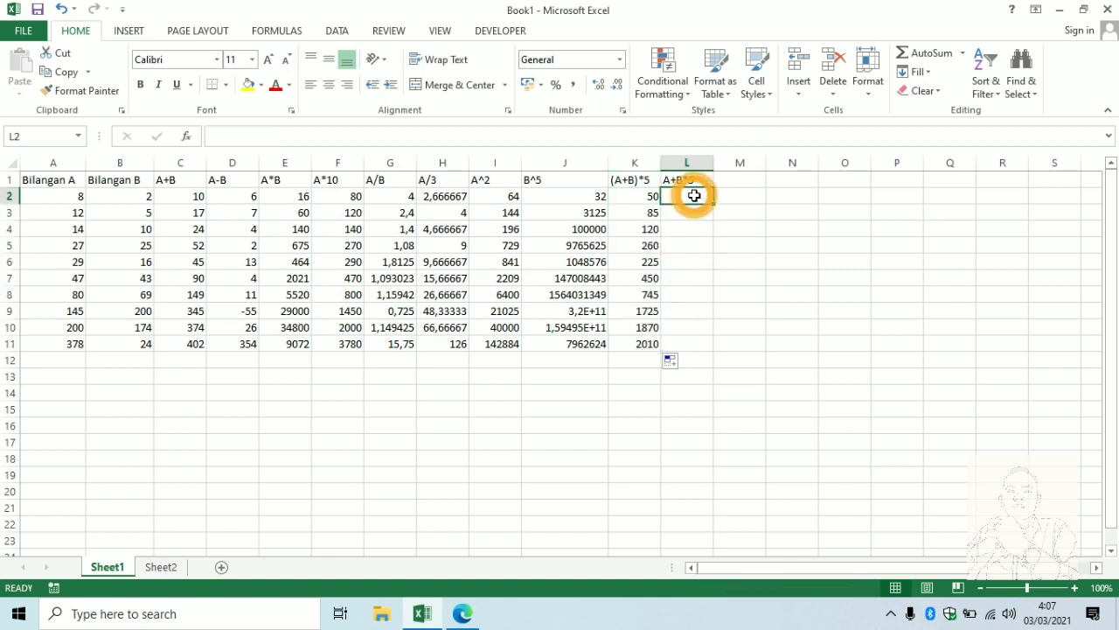
type("=")
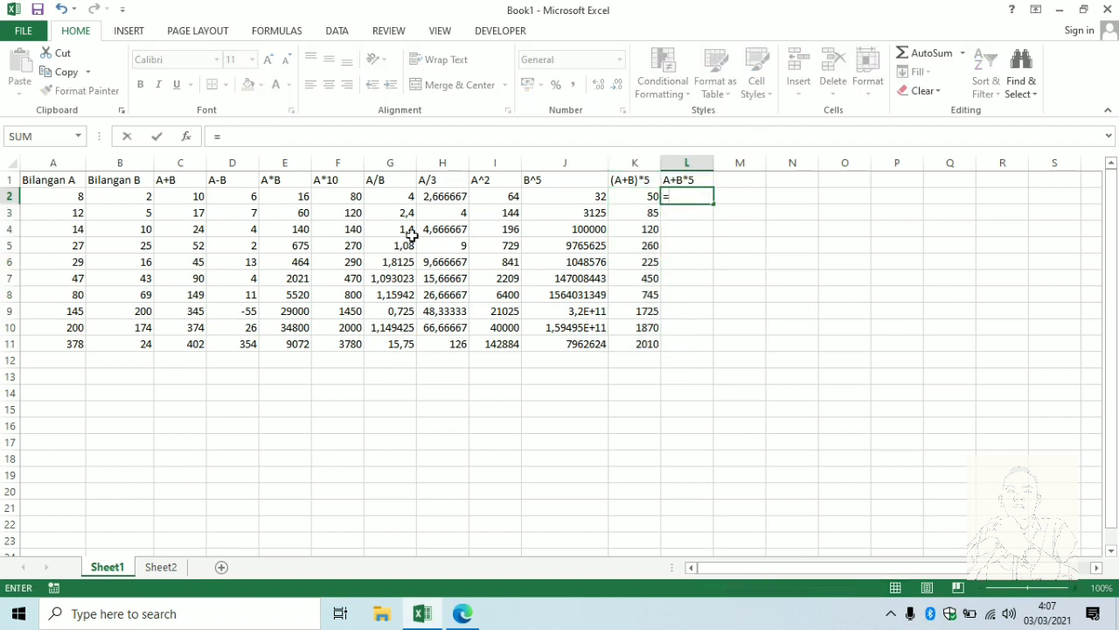
left_click(61, 196)
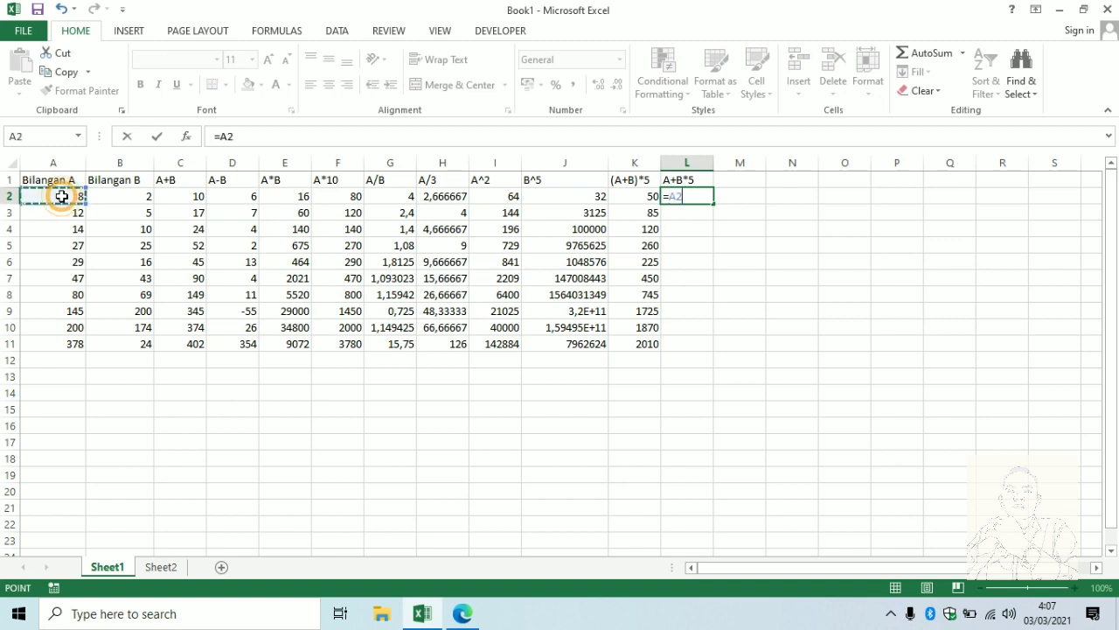
type("+")
left_click(140, 194)
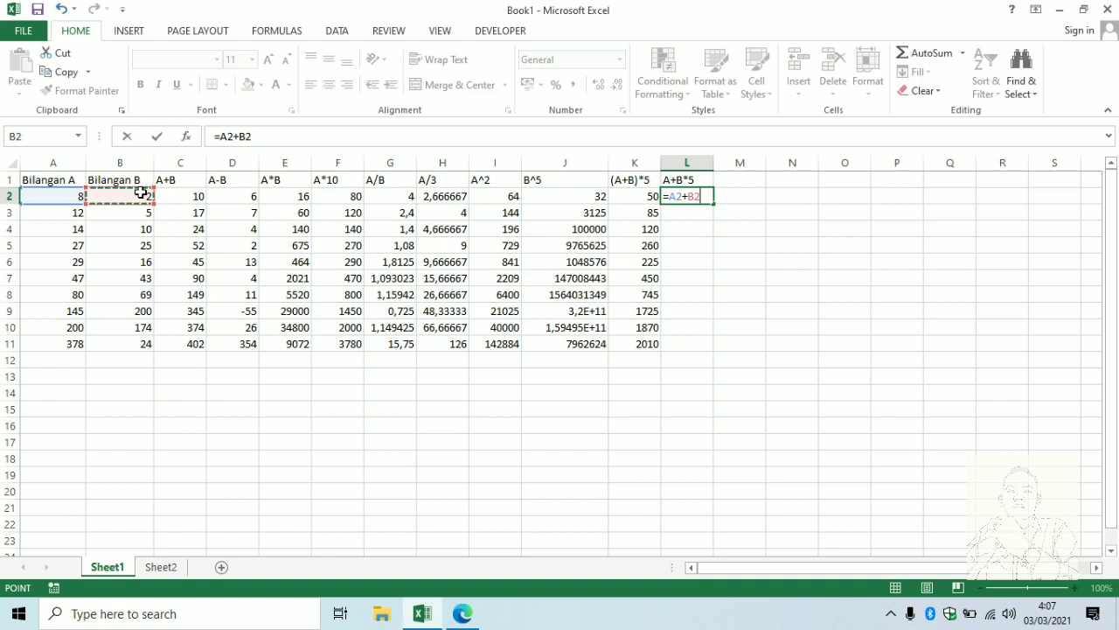
type("*5")
key("Return")
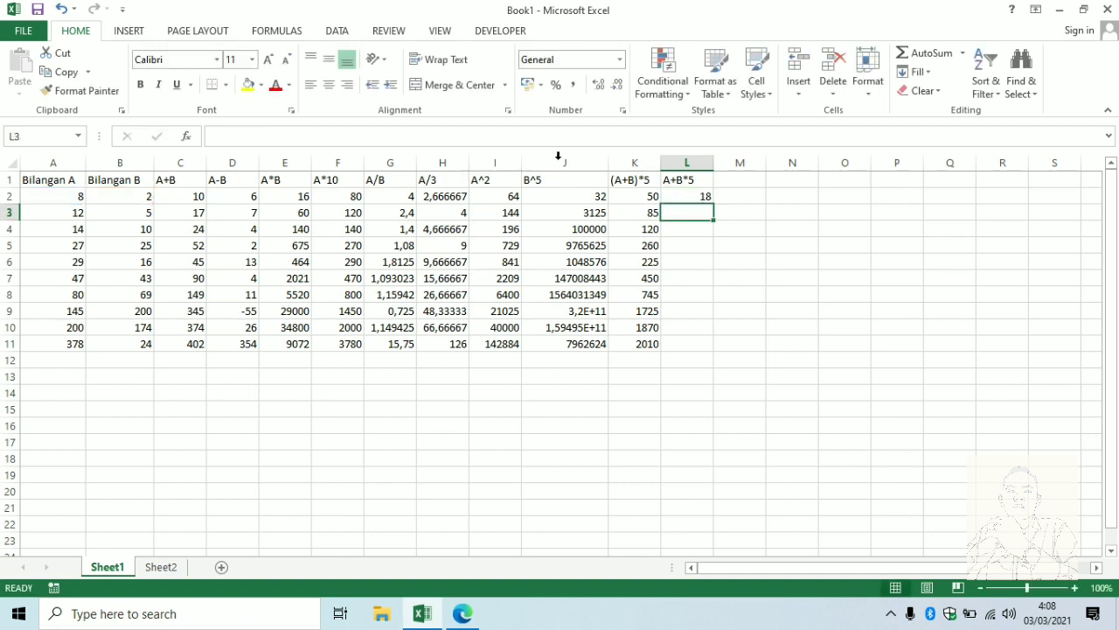
left_click(701, 198)
left_click_drag(714, 204, 722, 353)
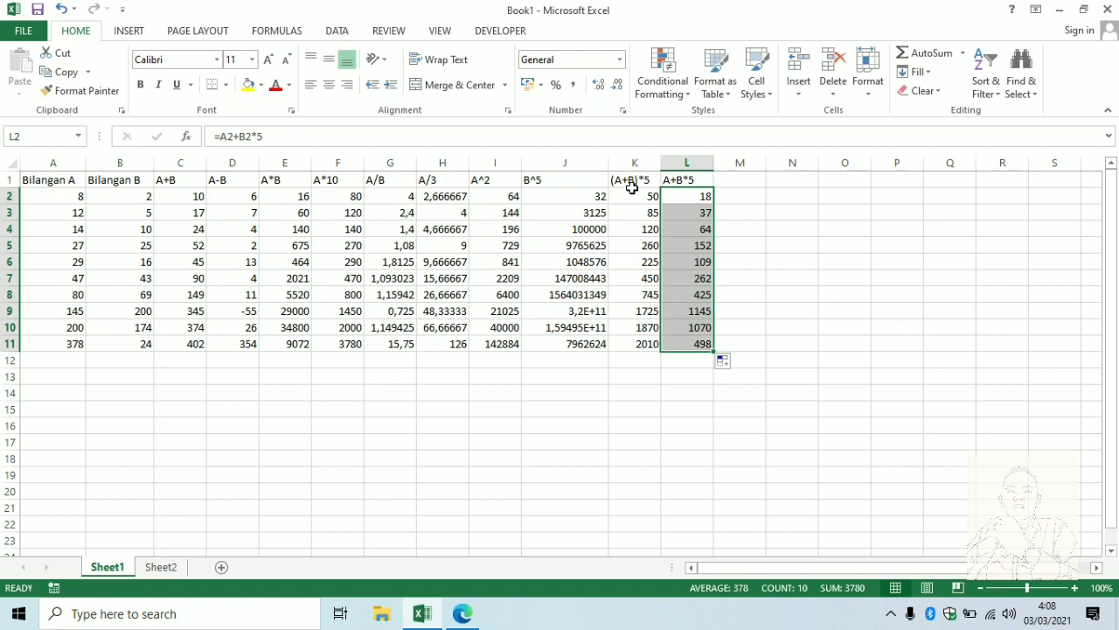
left_click(764, 236)
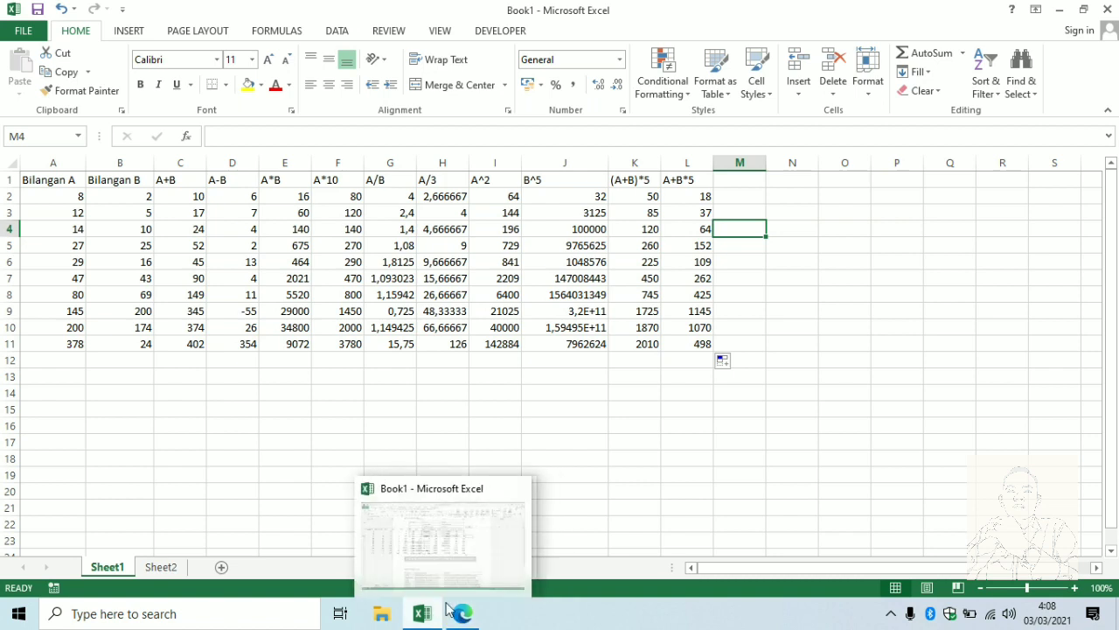
left_click(602, 361)
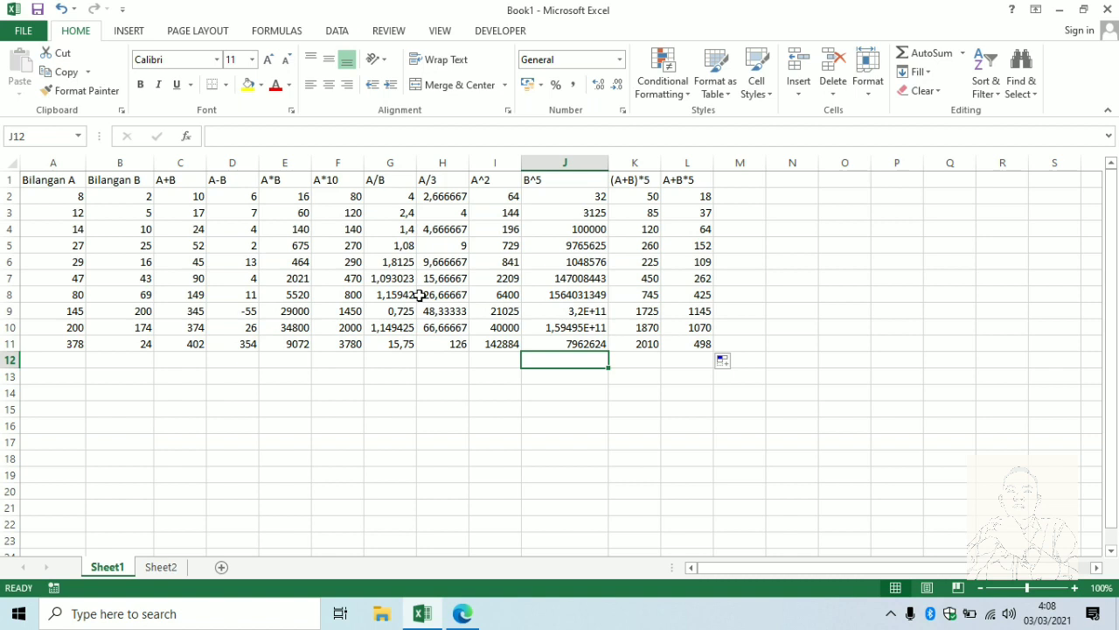
left_click(303, 462)
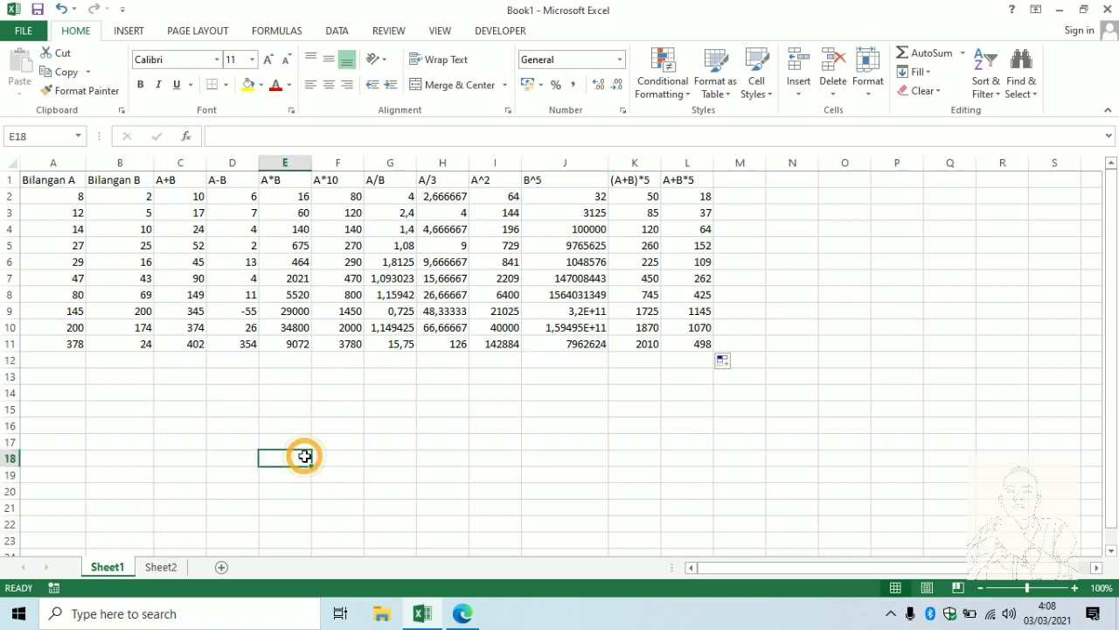
On Sheet2, enter the formula =C6*20000 in cell E6 under the Upah Kerja header
left_click(159, 567)
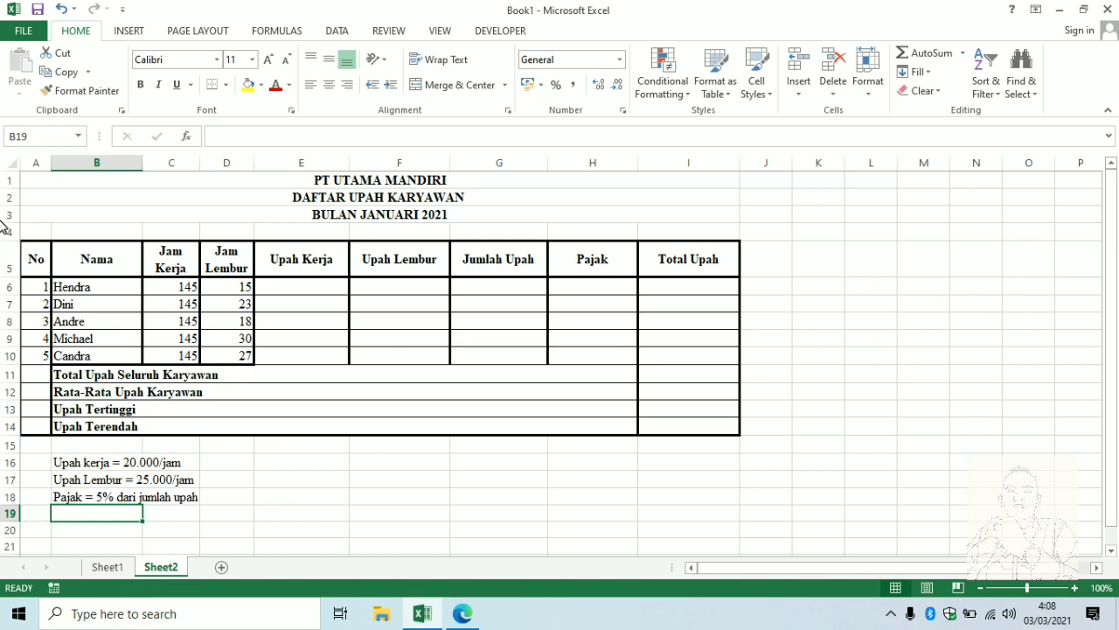
mouse_move(1111, 240)
left_mouse_down()
mouse_move(1116, 279)
mouse_move(1110, 242)
left_mouse_up()
left_click(280, 290)
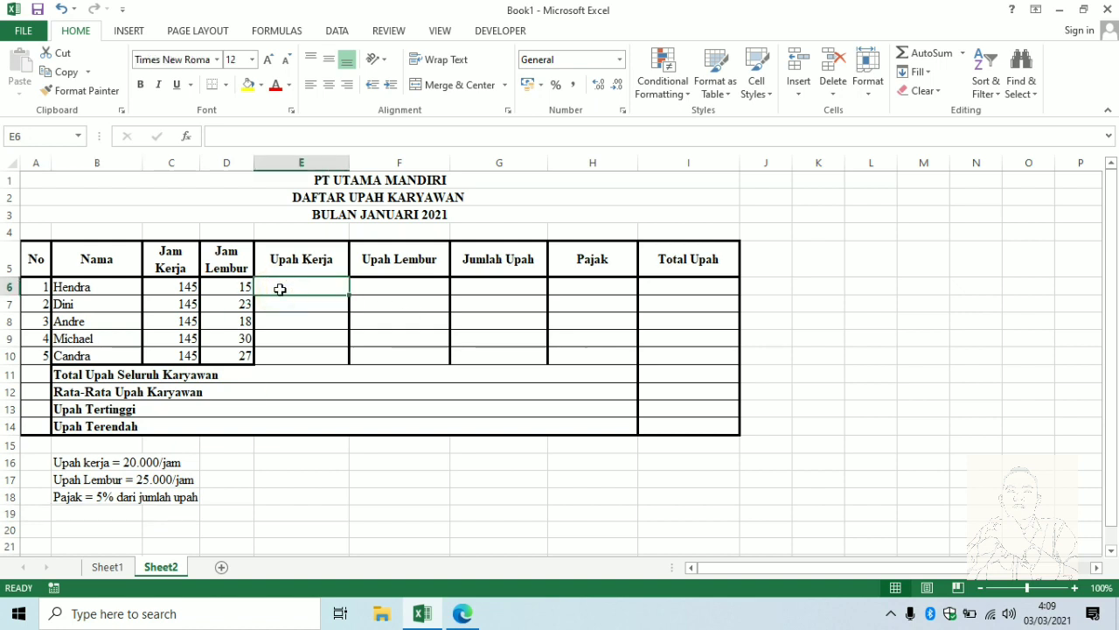
key("ctrl")
key("ctrl")
key("ctrl")
key("ctrl")
key("ctrl")
type("=")
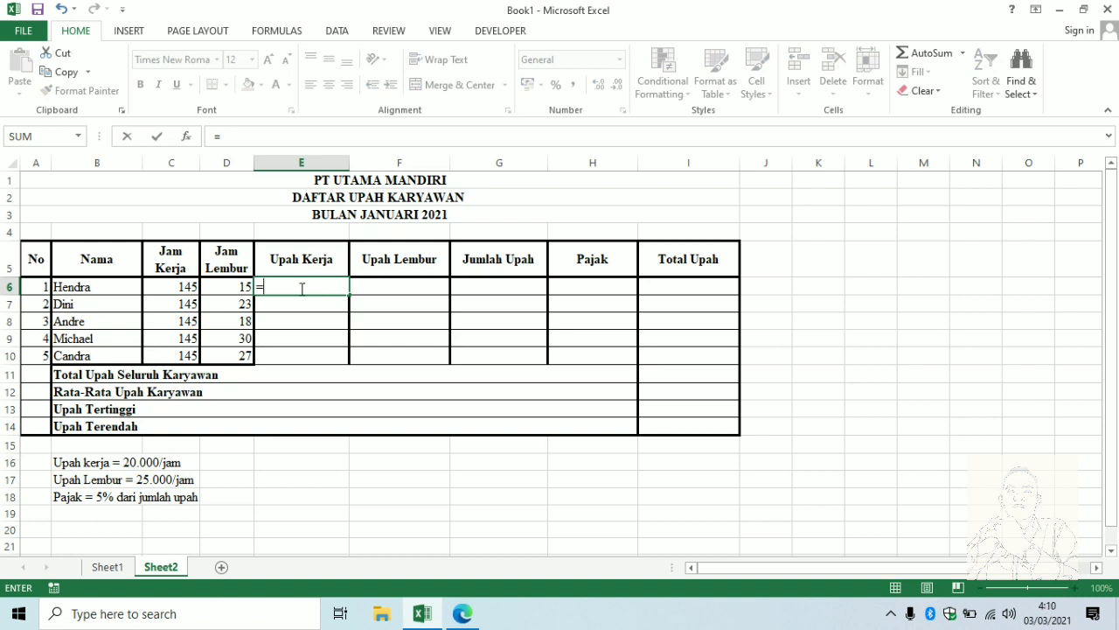
left_click(179, 286)
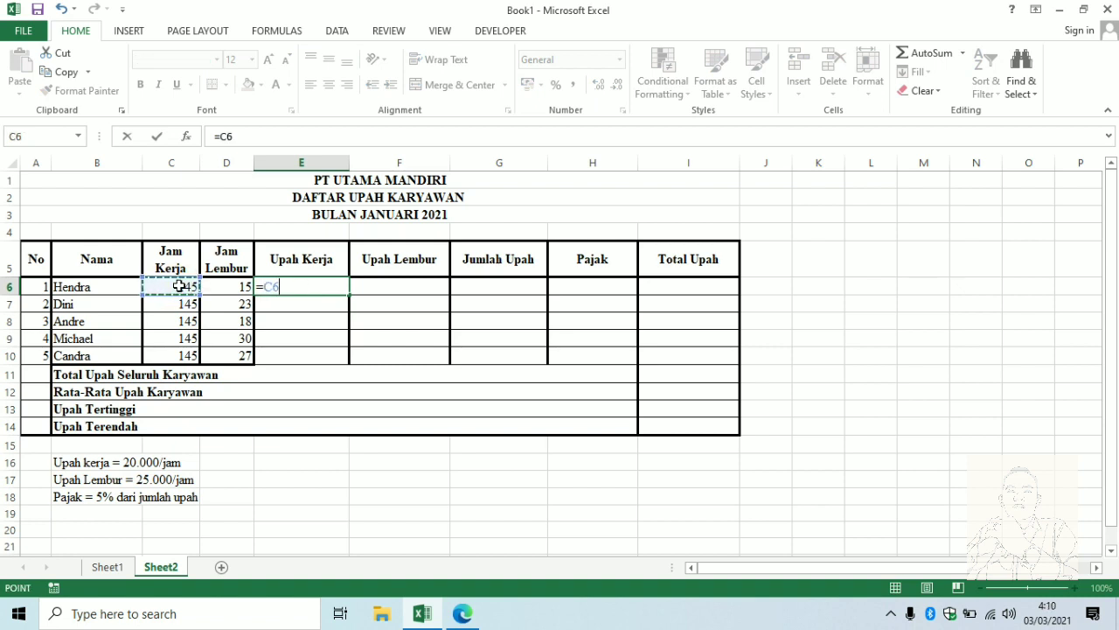
type("*20000")
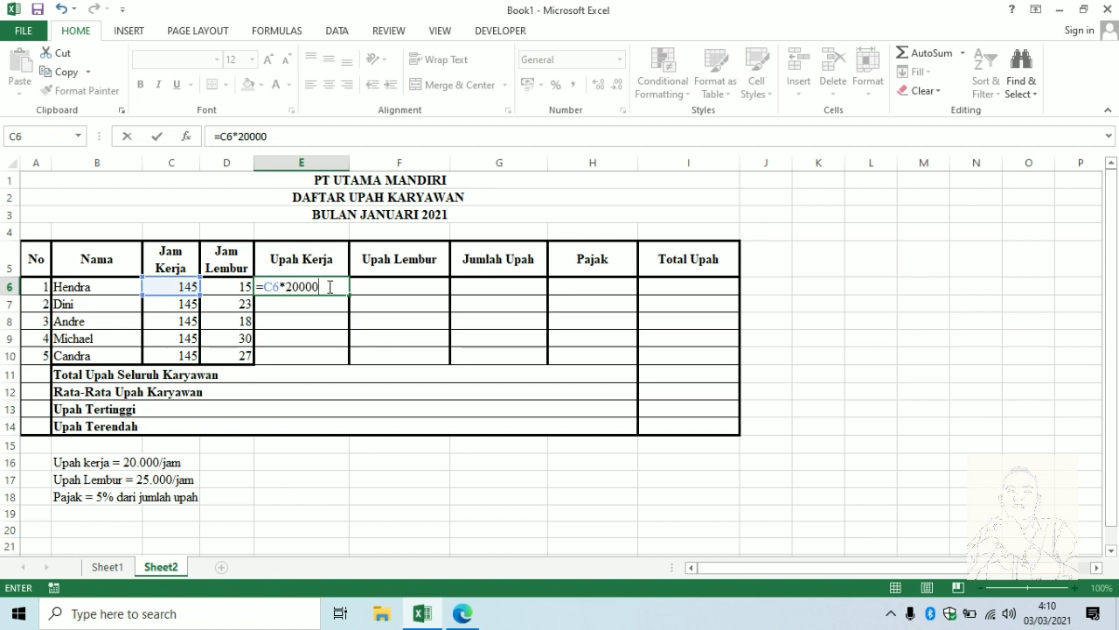
key("Return")
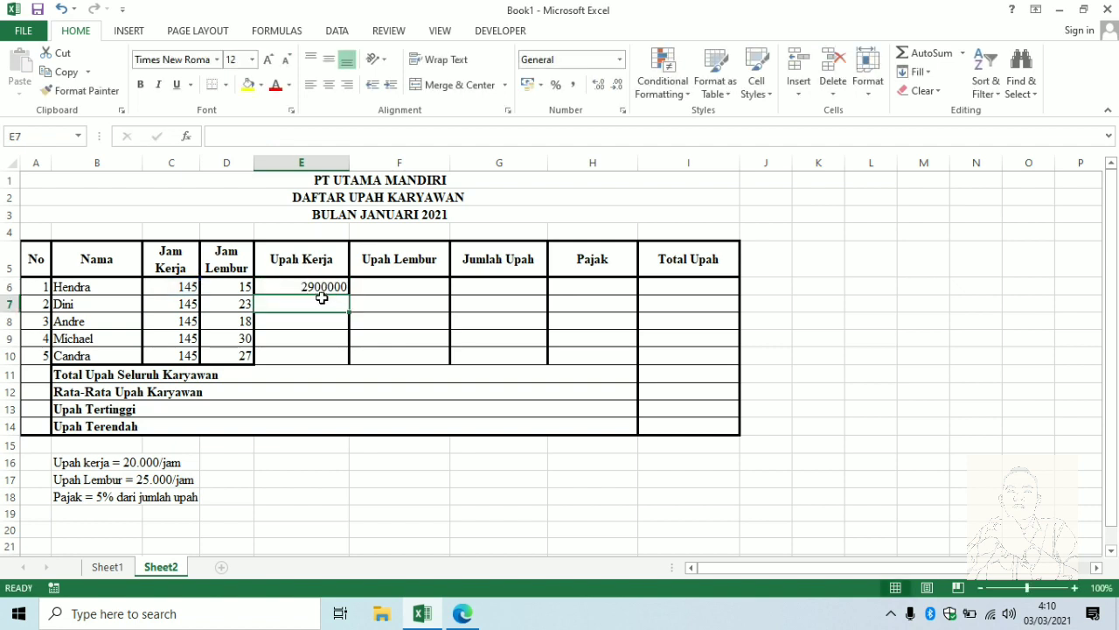
Fill the Upah Kerja formula from cell E6 down to E10
left_click(337, 284)
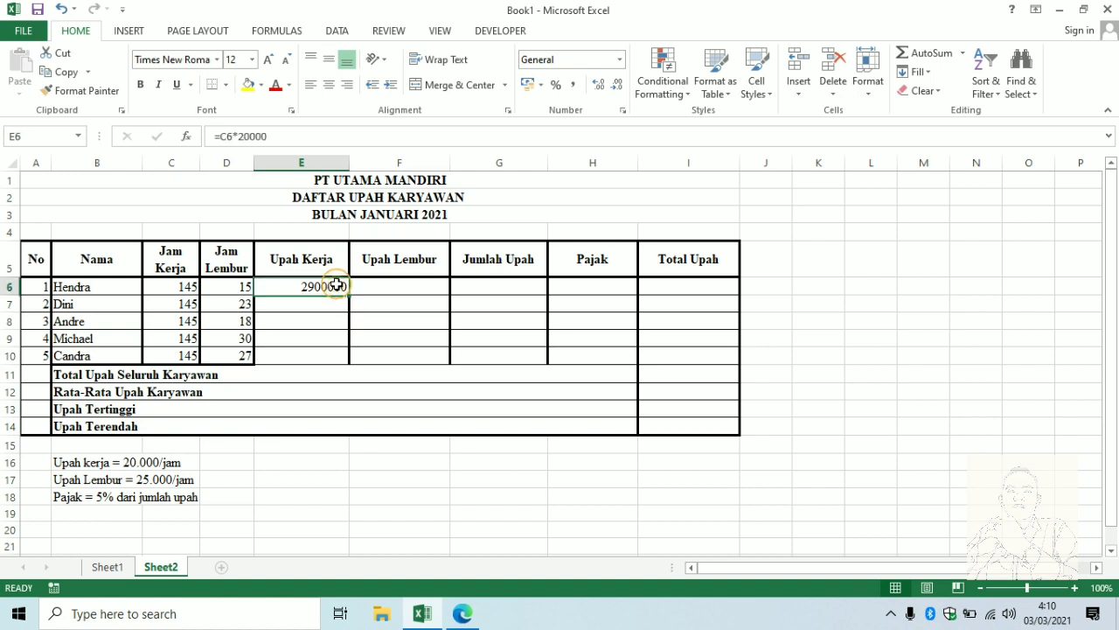
left_click_drag(348, 294, 341, 362)
left_click(337, 321)
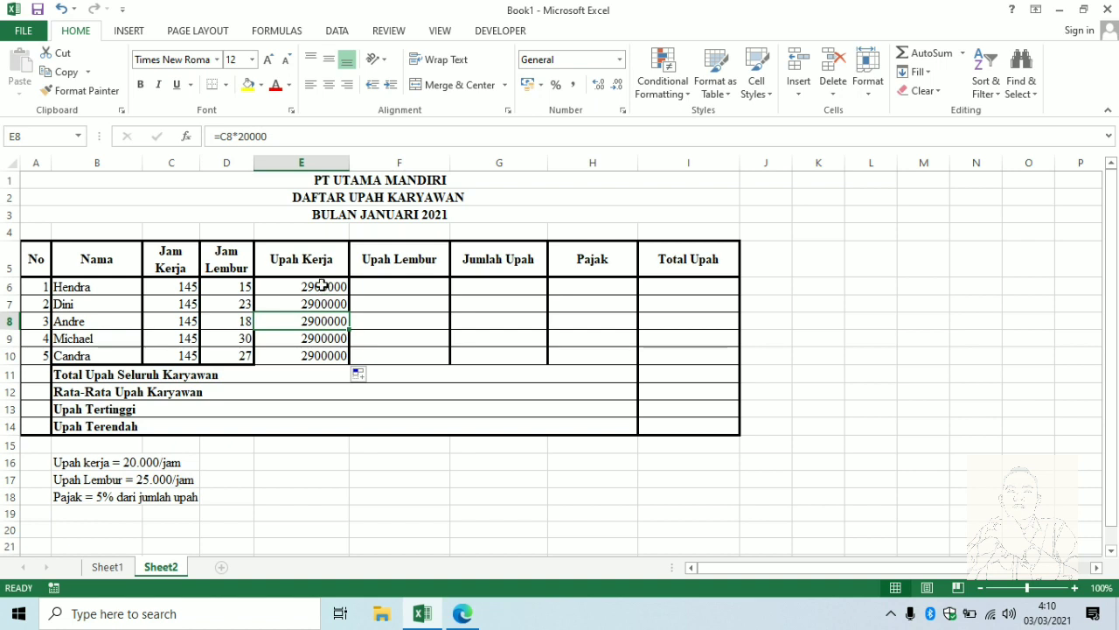
Format the wage cells E6:I10 as Currency with 0 decimal places and the Rp symbol
left_click(322, 285)
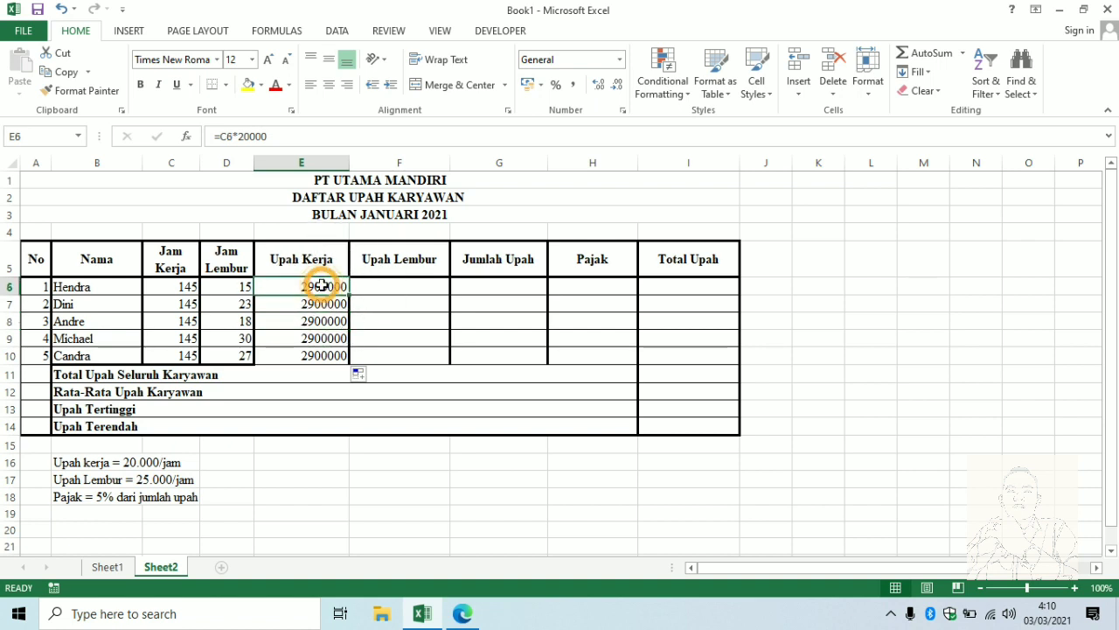
left_click_drag(322, 285, 710, 348)
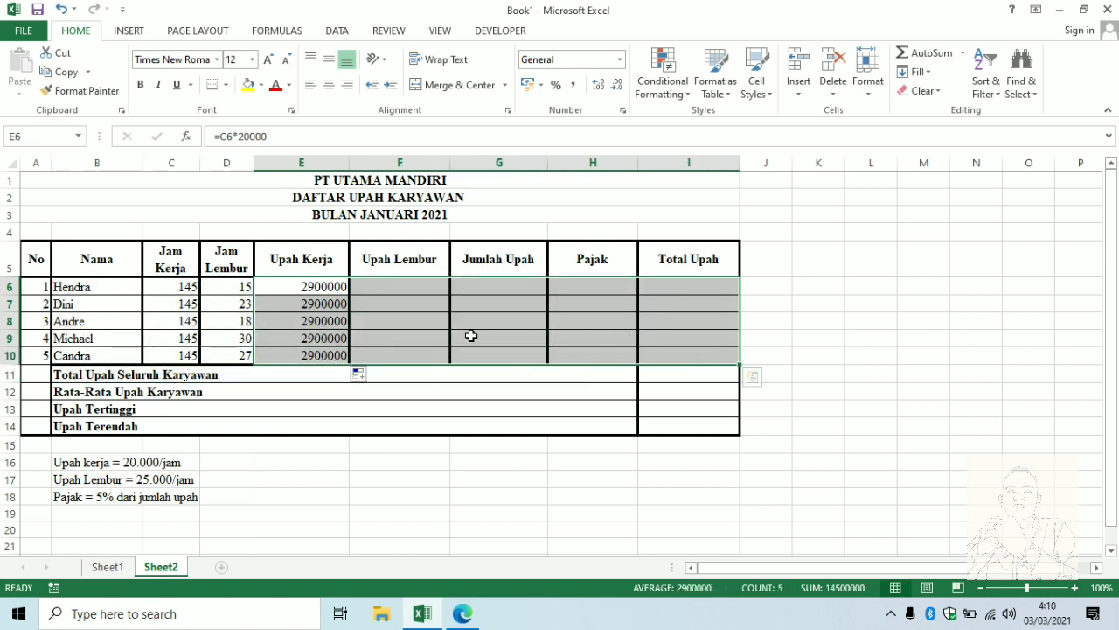
right_click(403, 303)
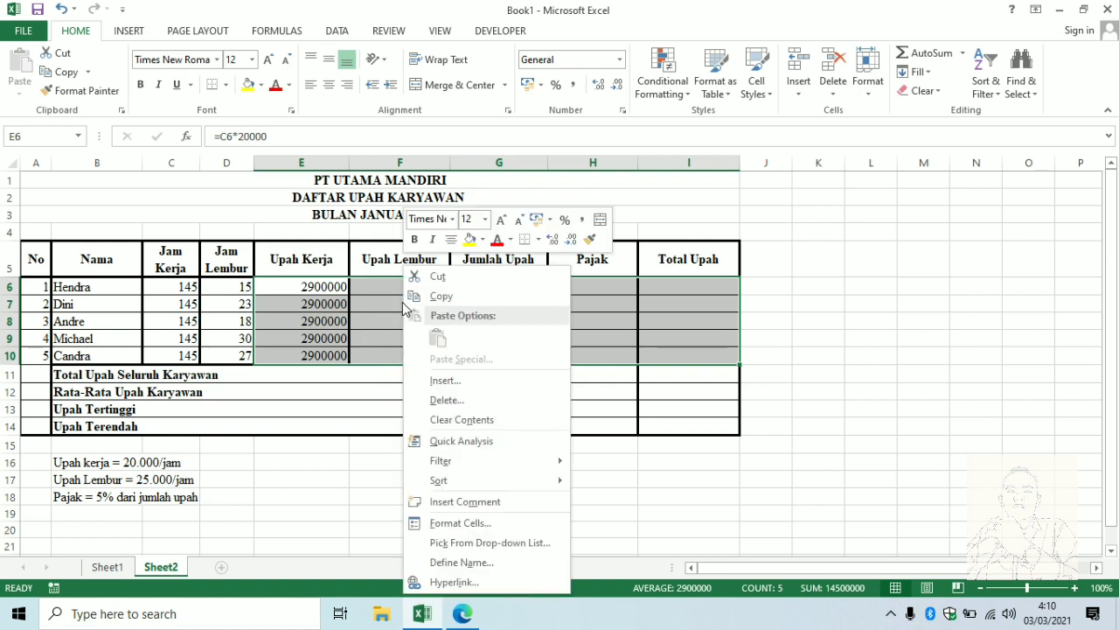
left_click(480, 523)
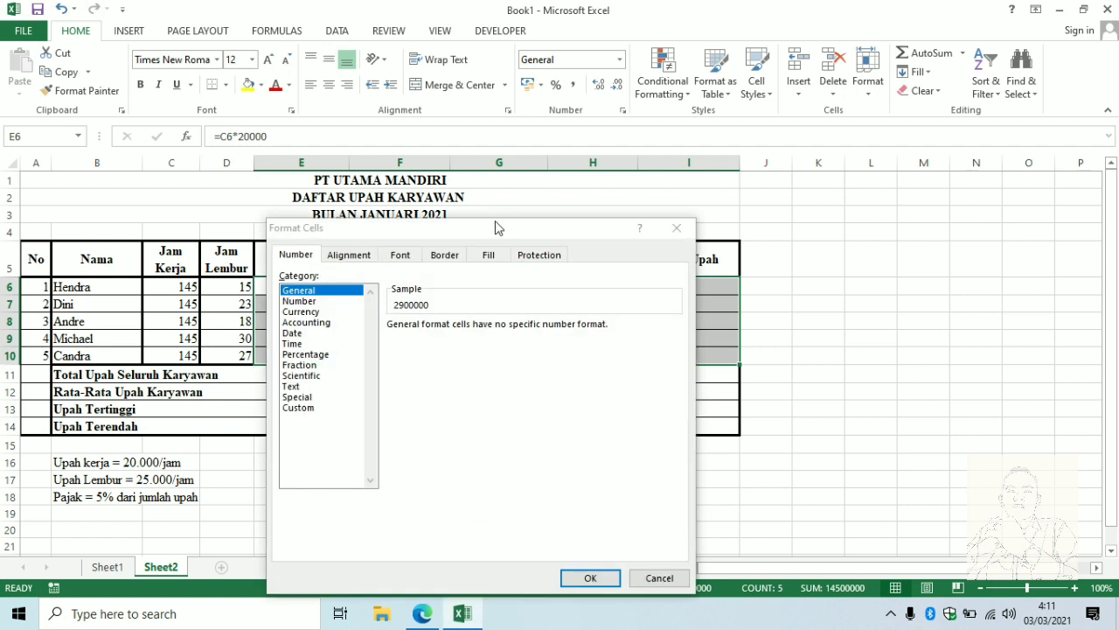
left_click_drag(498, 228, 490, 133)
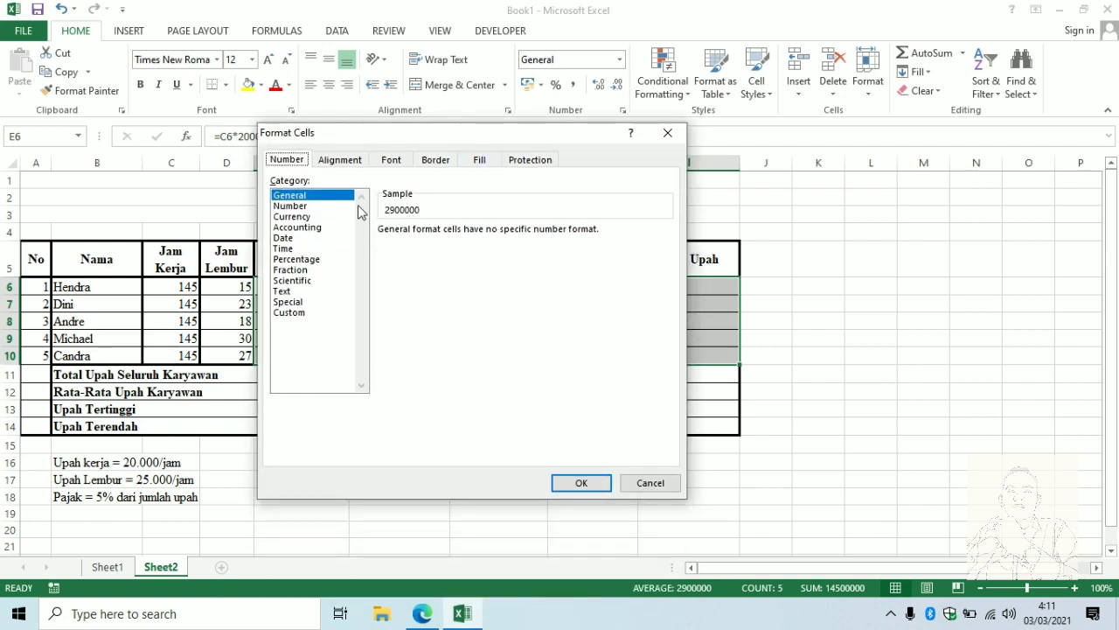
left_click(306, 217)
left_click(314, 228)
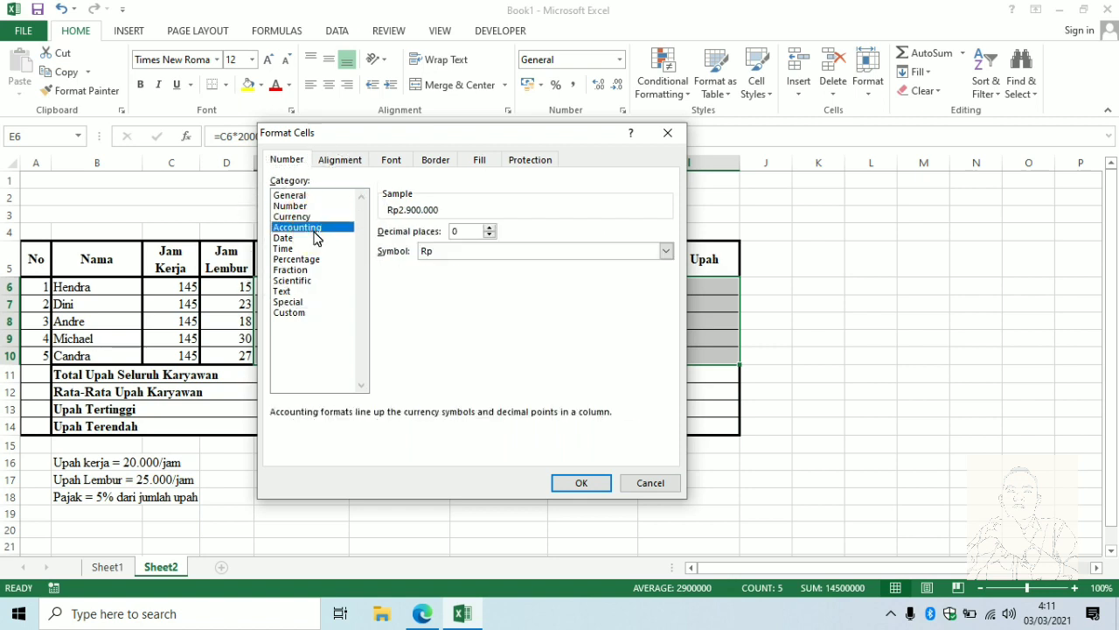
left_click(315, 217)
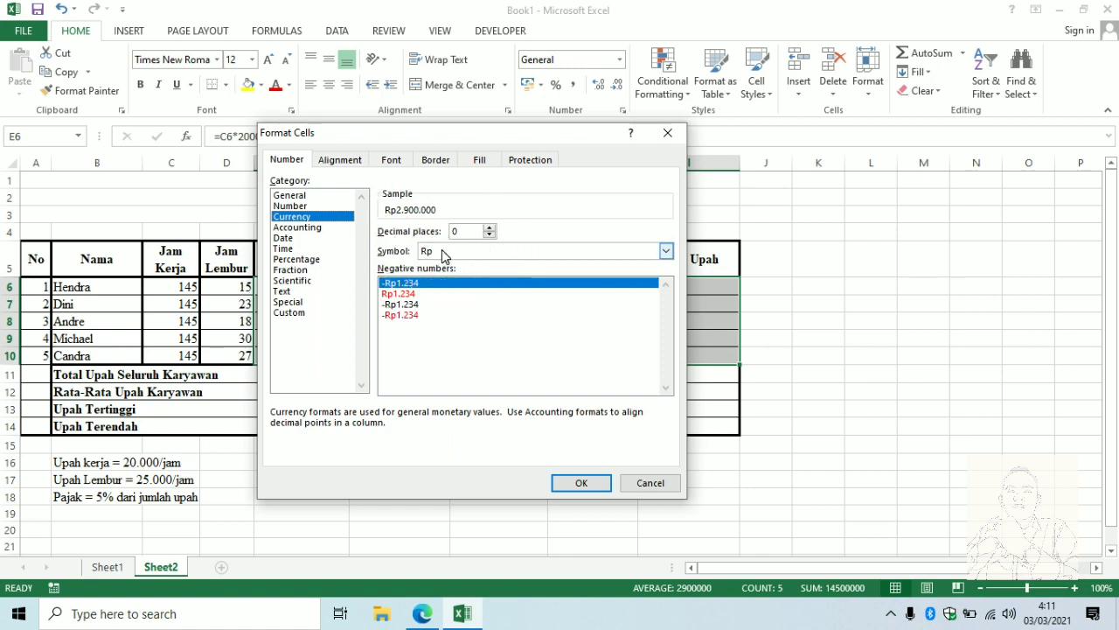
left_click(464, 231)
key("ctrl")
key("ctrl")
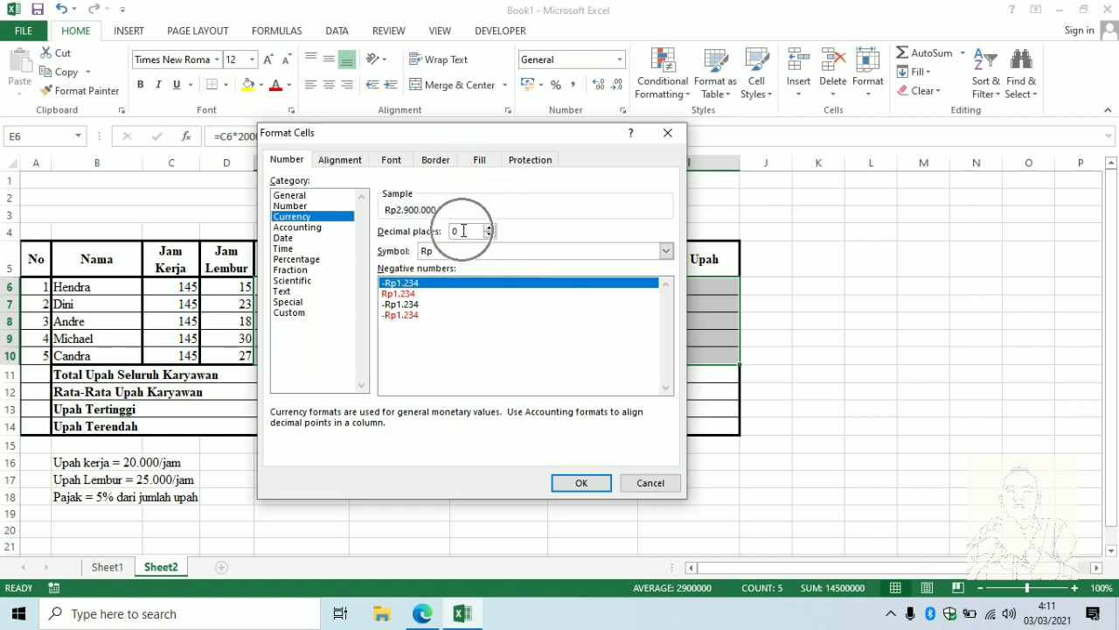
left_click(585, 484)
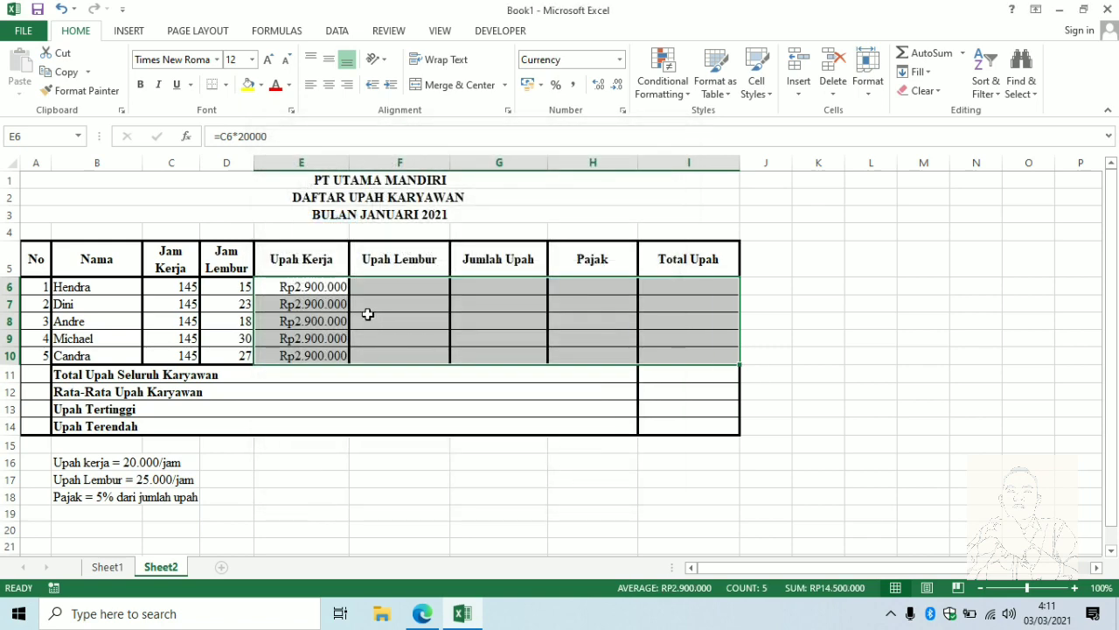
left_click(333, 319)
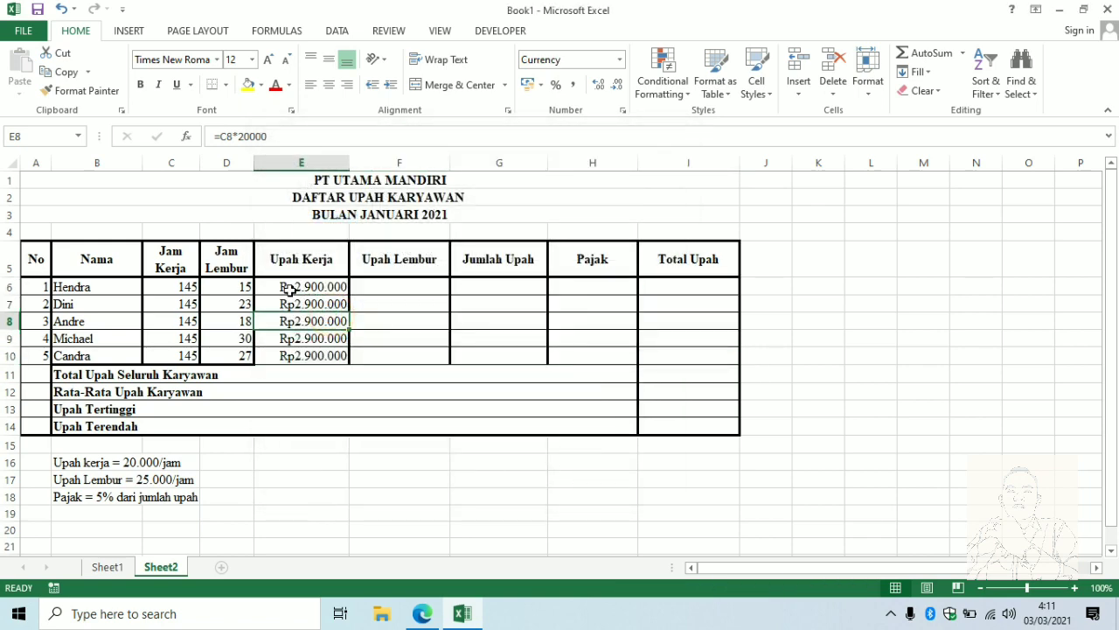
key("ctrl")
key("ctrl")
key("ctrl")
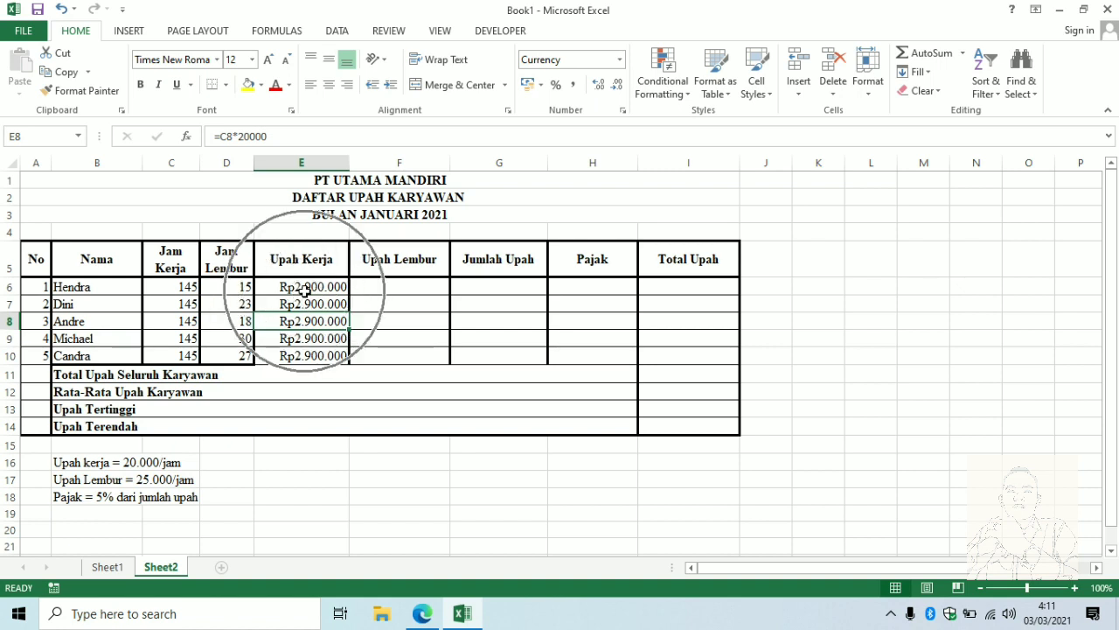
Change the number format of cells E6:I10 to Accounting with 0 decimal places and the Rp symbol
left_click_drag(303, 291, 312, 368)
left_click_drag(287, 286, 717, 353)
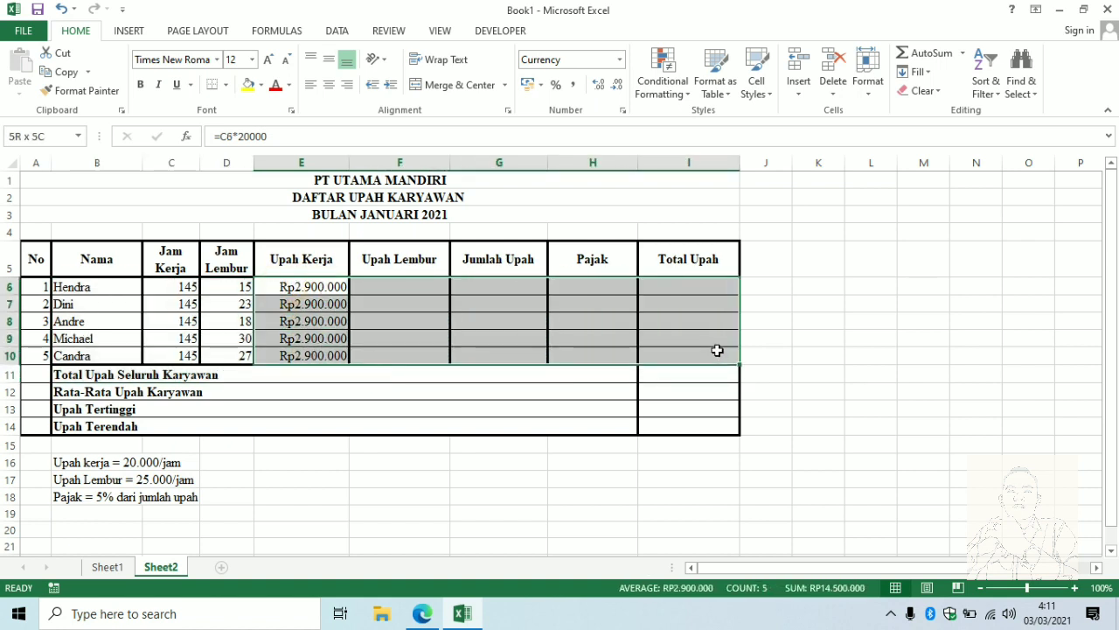
right_click(334, 302)
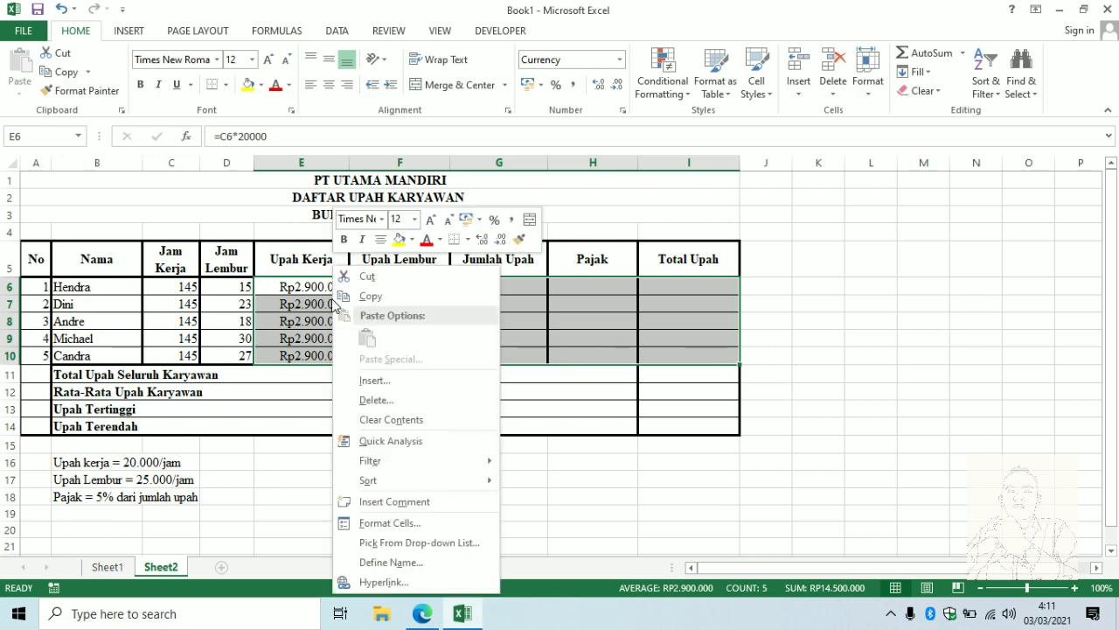
left_click(389, 523)
left_click_drag(346, 233, 369, 173)
left_click(232, 262)
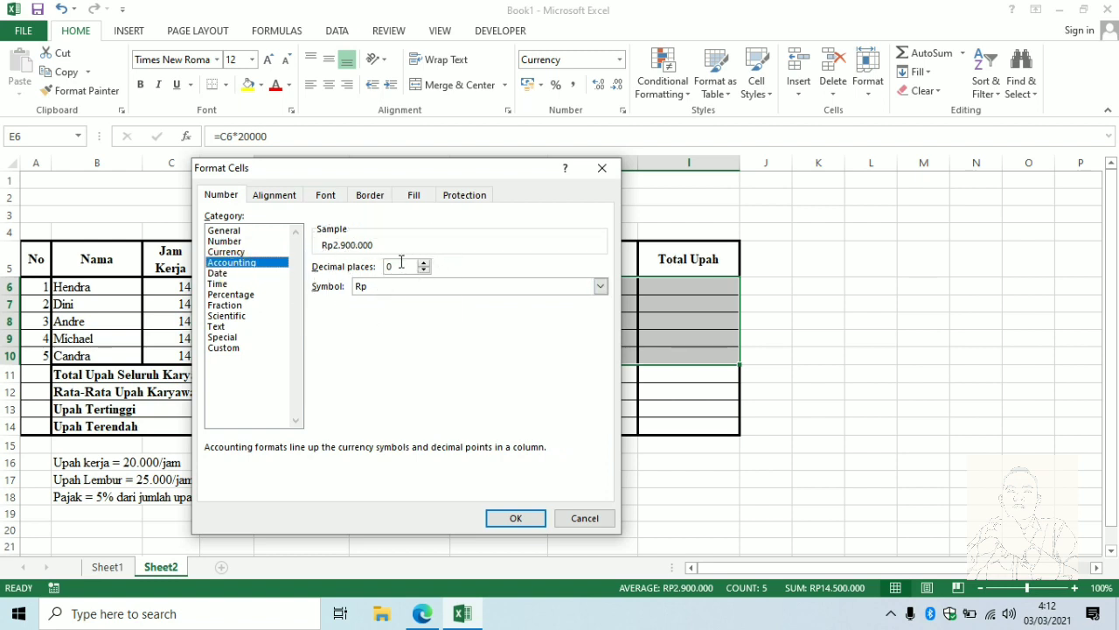
left_click(528, 518)
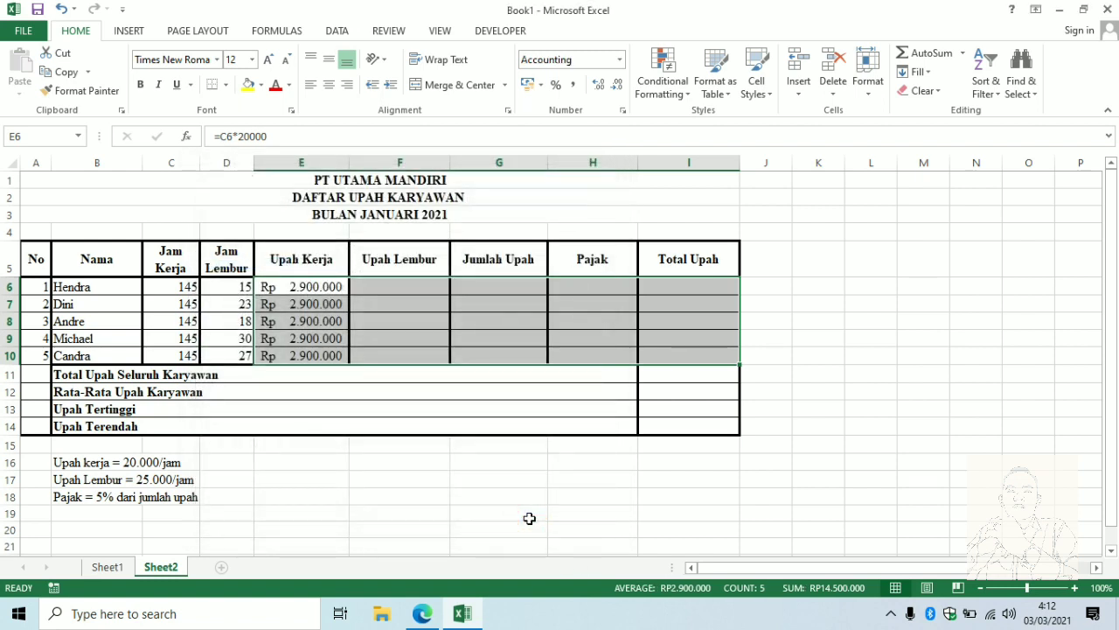
left_click(267, 288)
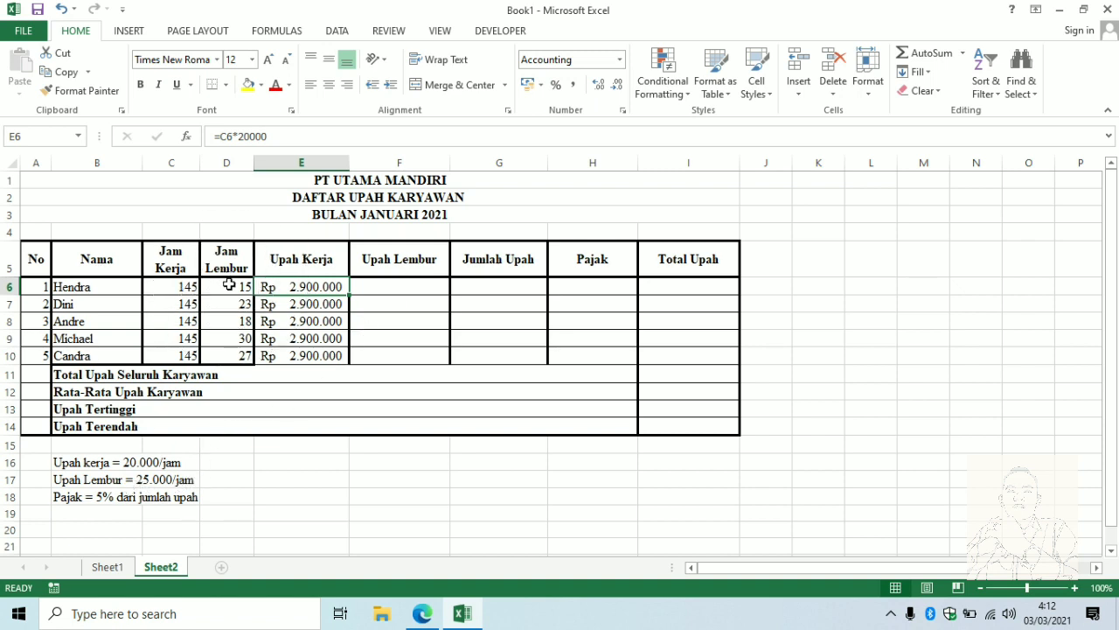
Enter the formula =D6*25000 in cell F6 under the Upah Lembur header and fill it down to F10
left_click(398, 287)
type("=")
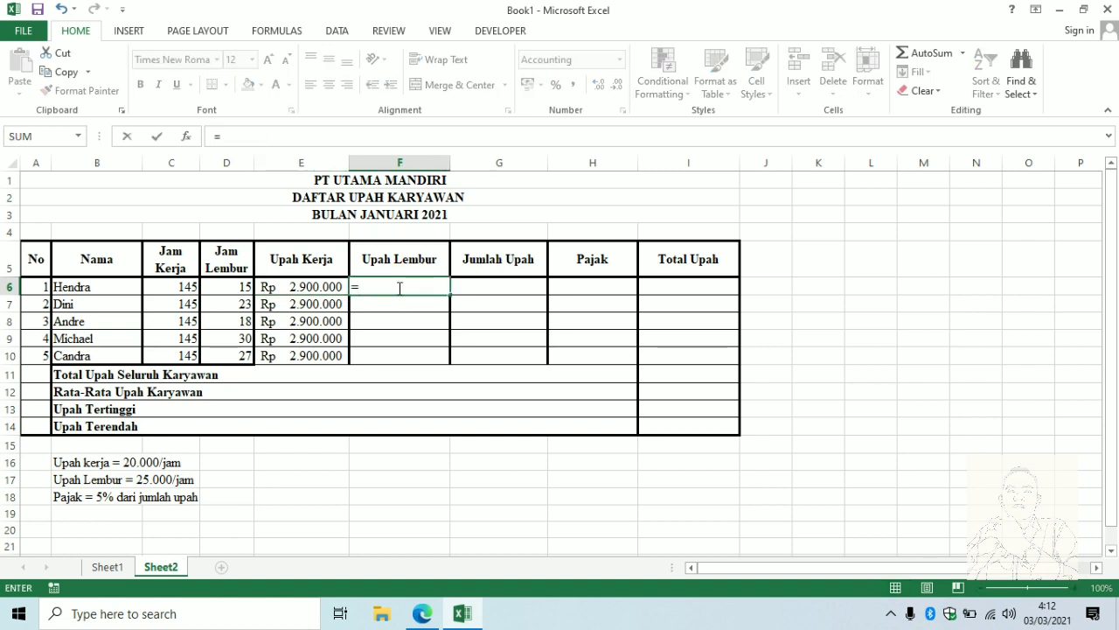
left_click(229, 284)
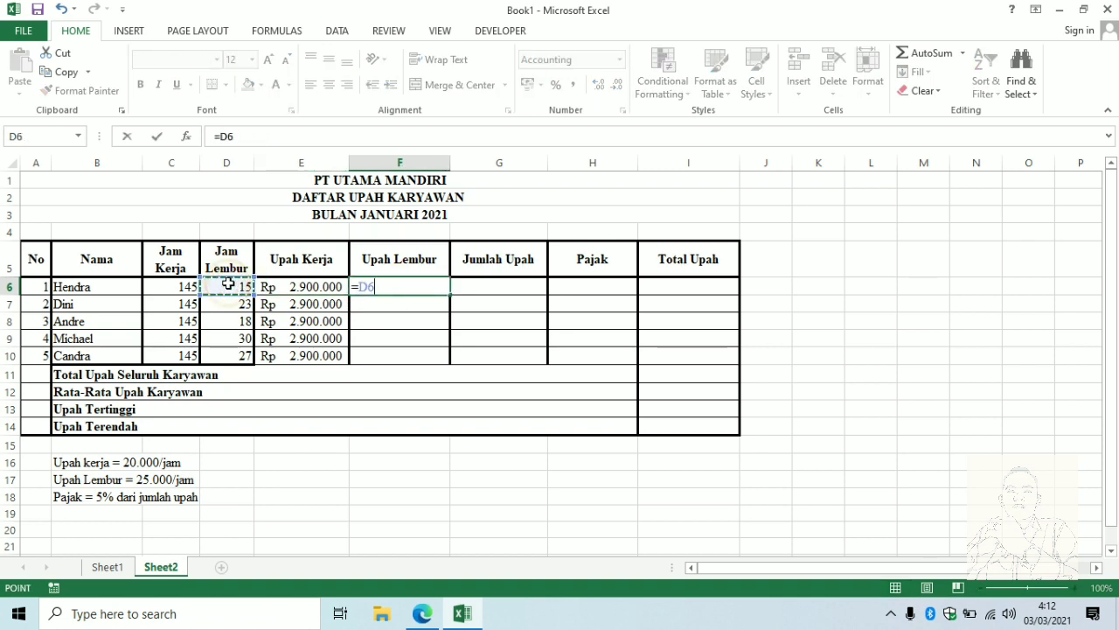
type("*")
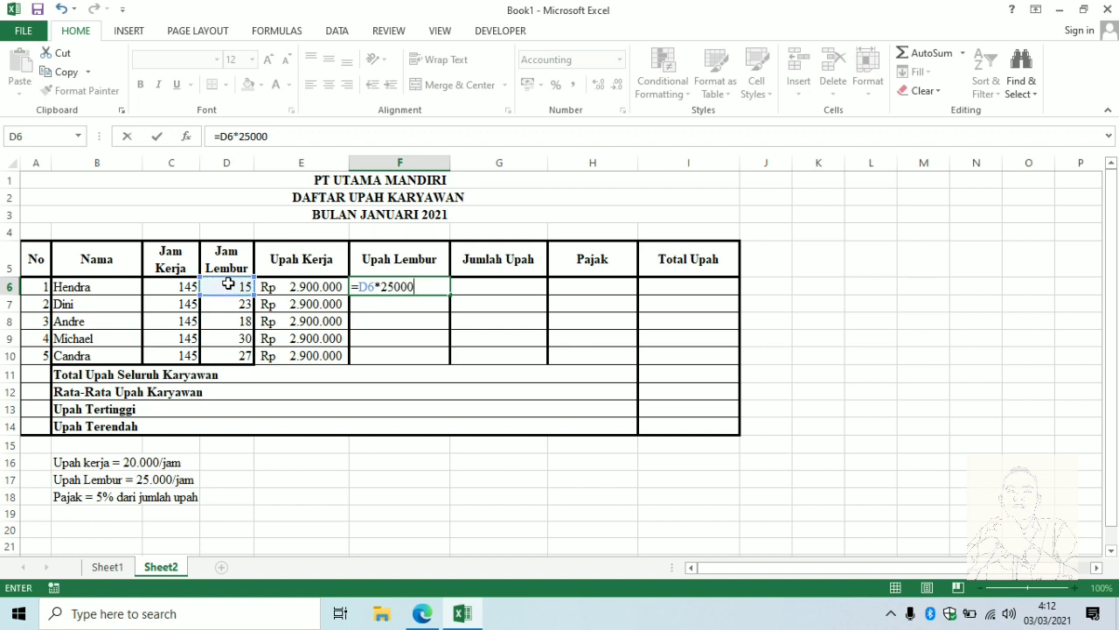
key("Return")
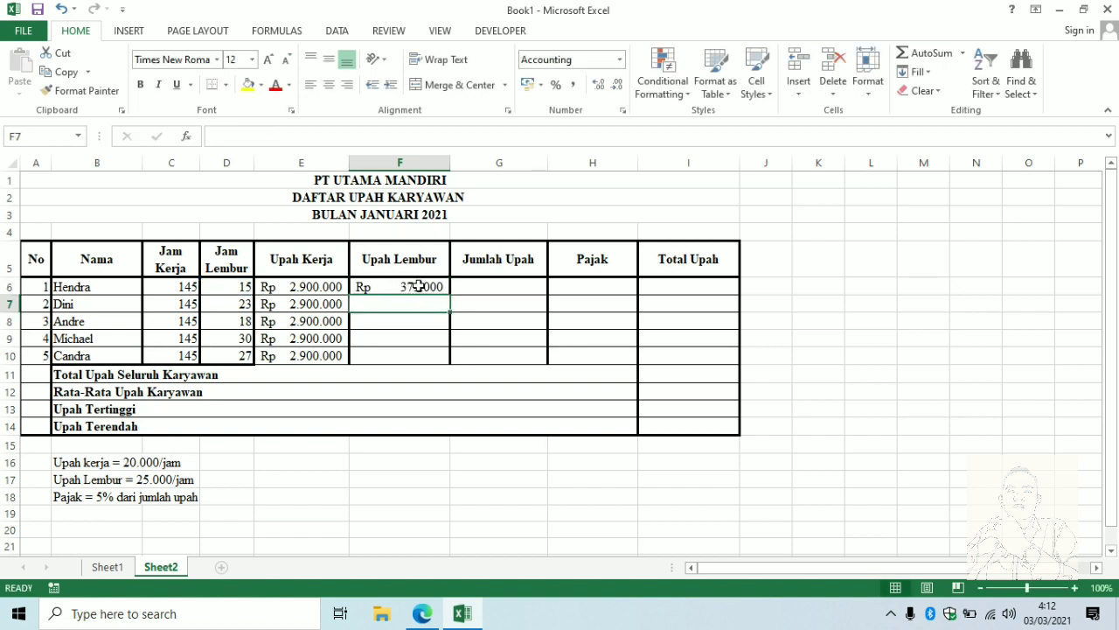
left_click(421, 288)
left_click_drag(449, 294, 439, 368)
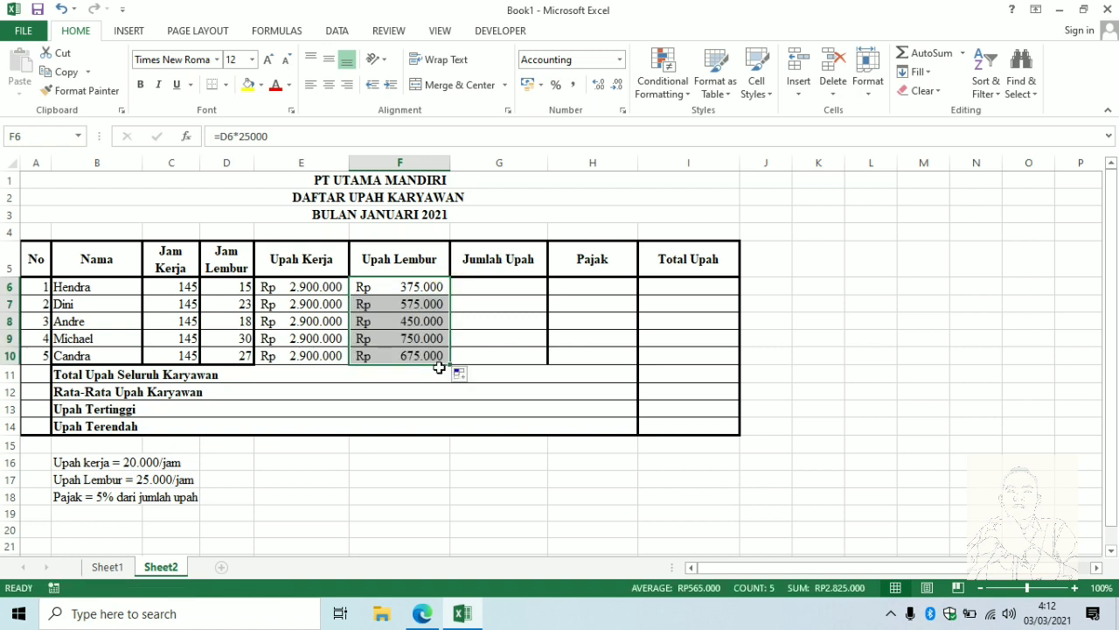
Enter the formula =E6+F6 in cell G6 under the Jumlah Upah header and fill it down to G10
left_click(472, 287)
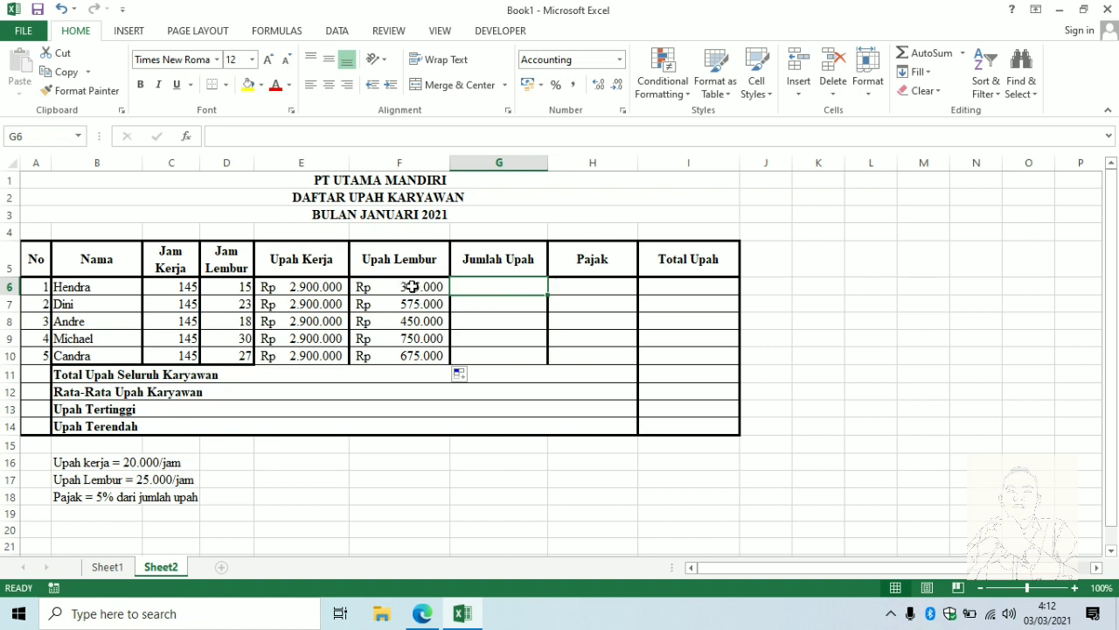
type("=")
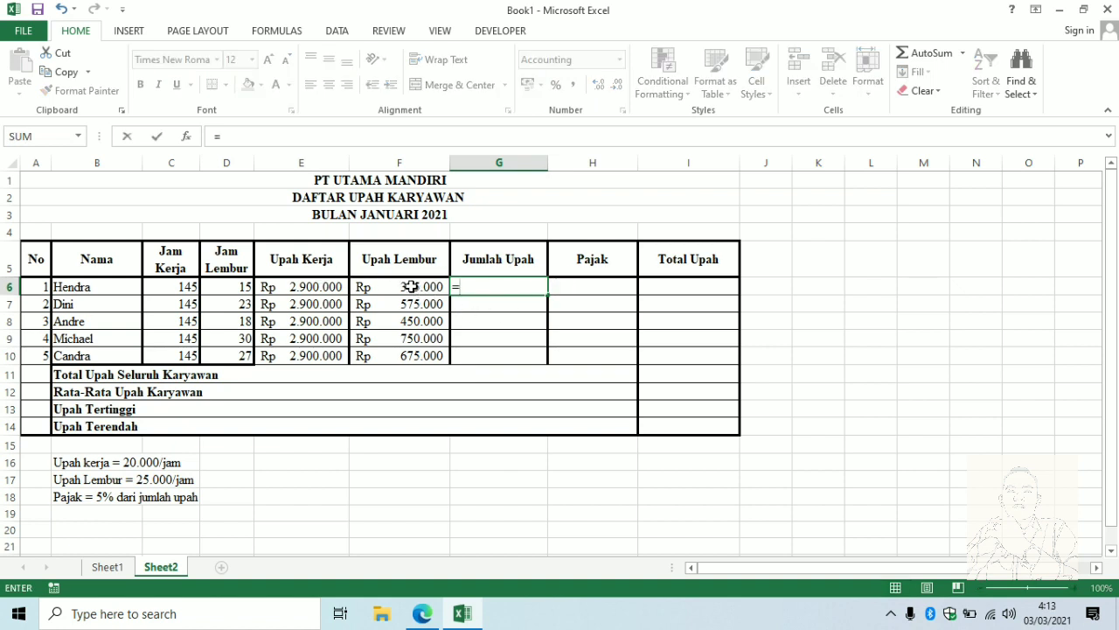
left_click(294, 292)
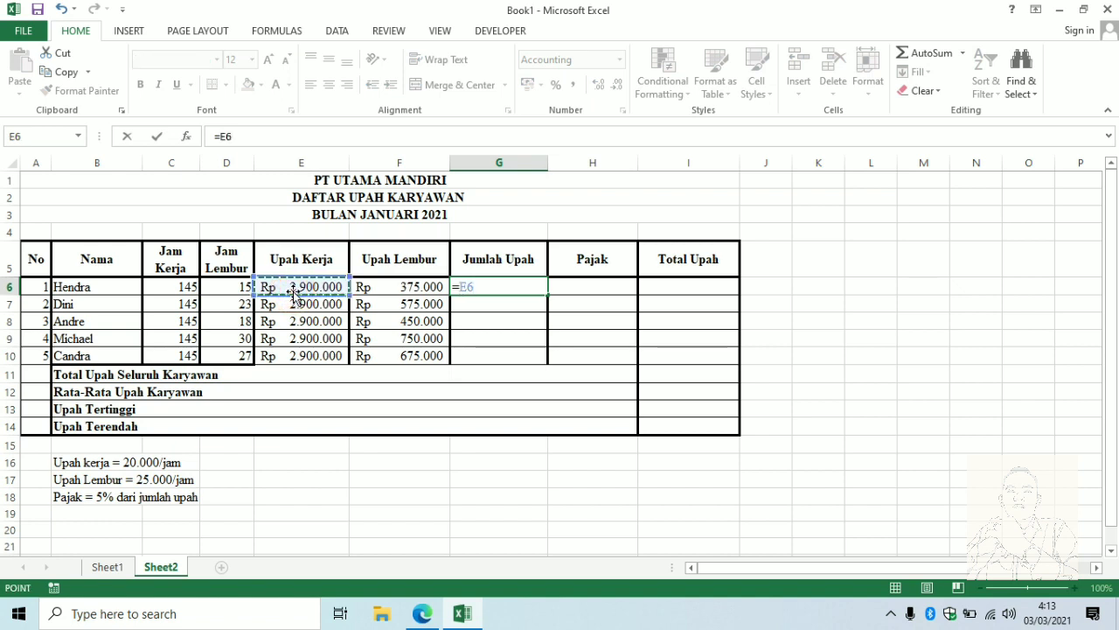
type("+")
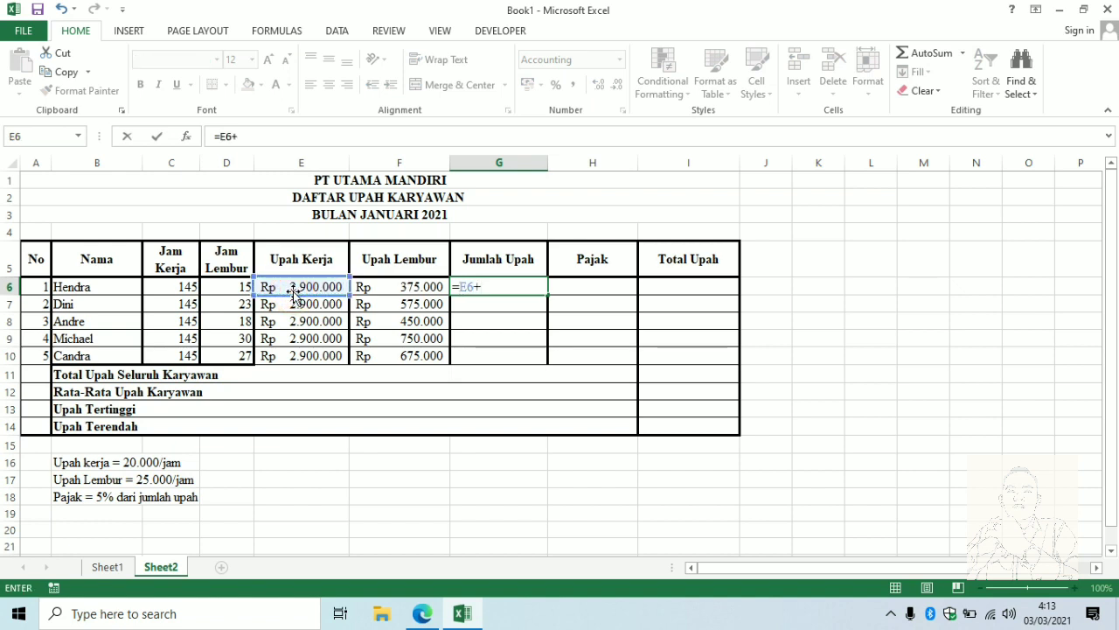
left_click(394, 293)
key("Return")
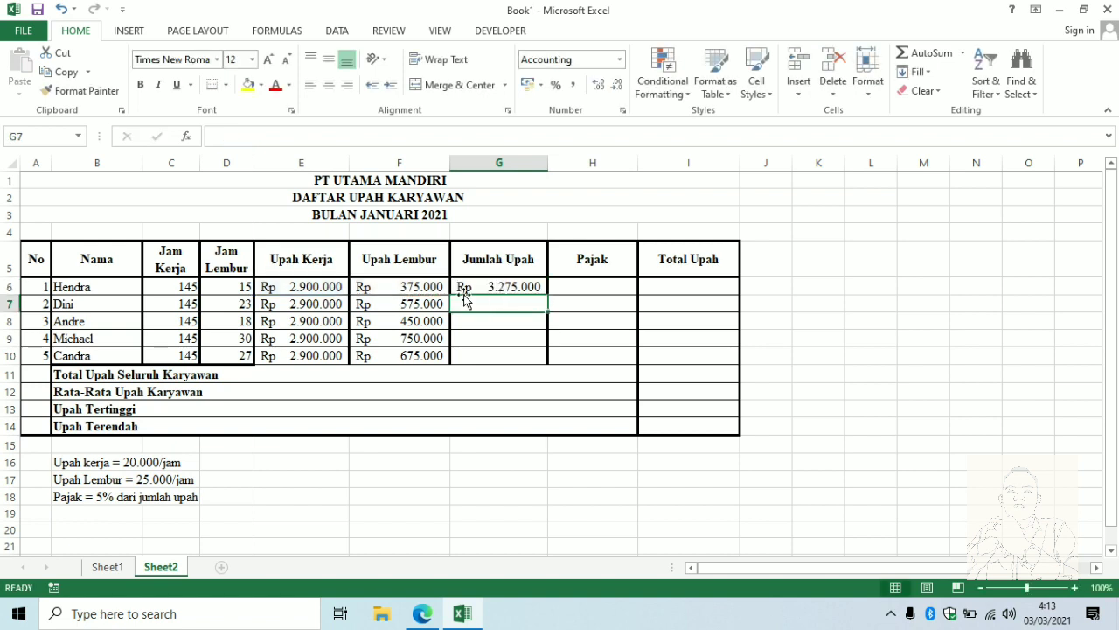
left_click(492, 287)
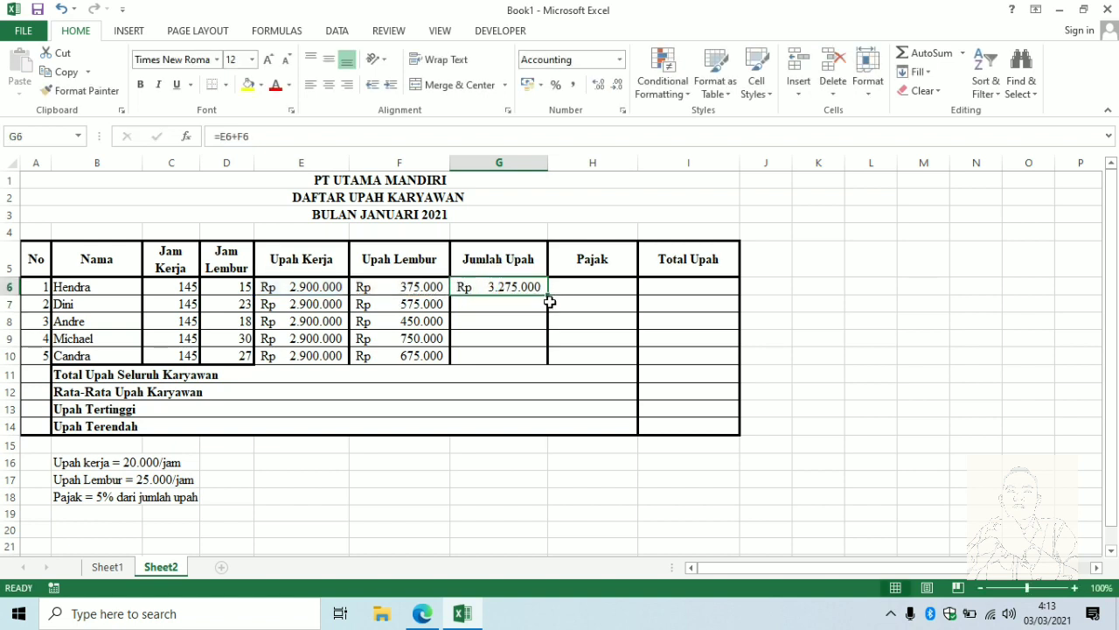
left_click_drag(546, 296, 537, 368)
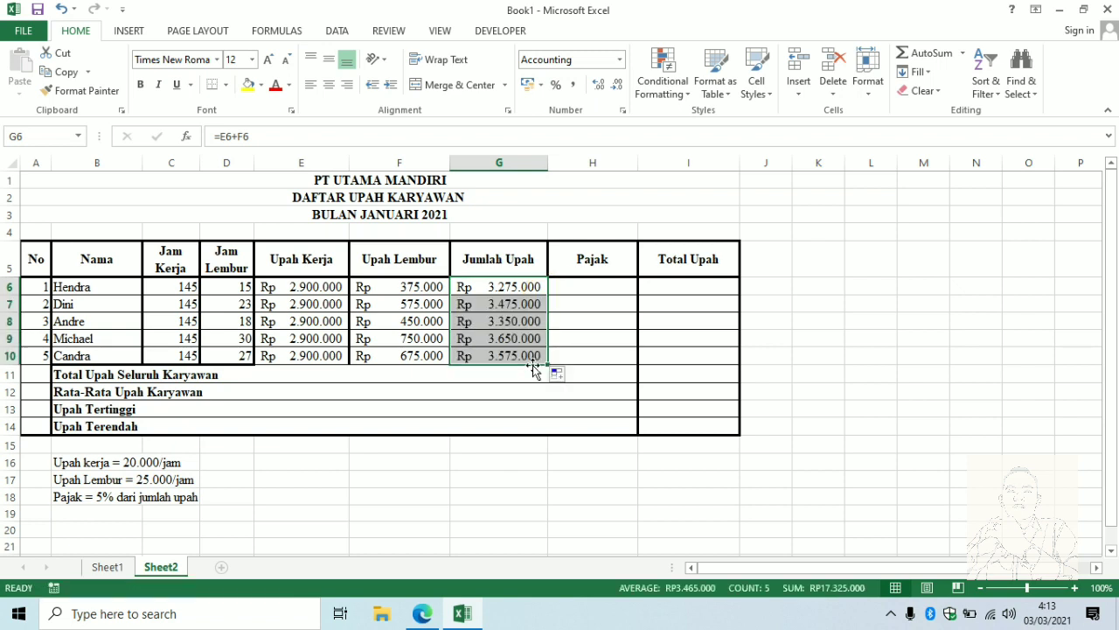
Calculate the Pajak column with the formula =5%*G6 in cell H6, filled down to H10
left_click(581, 283)
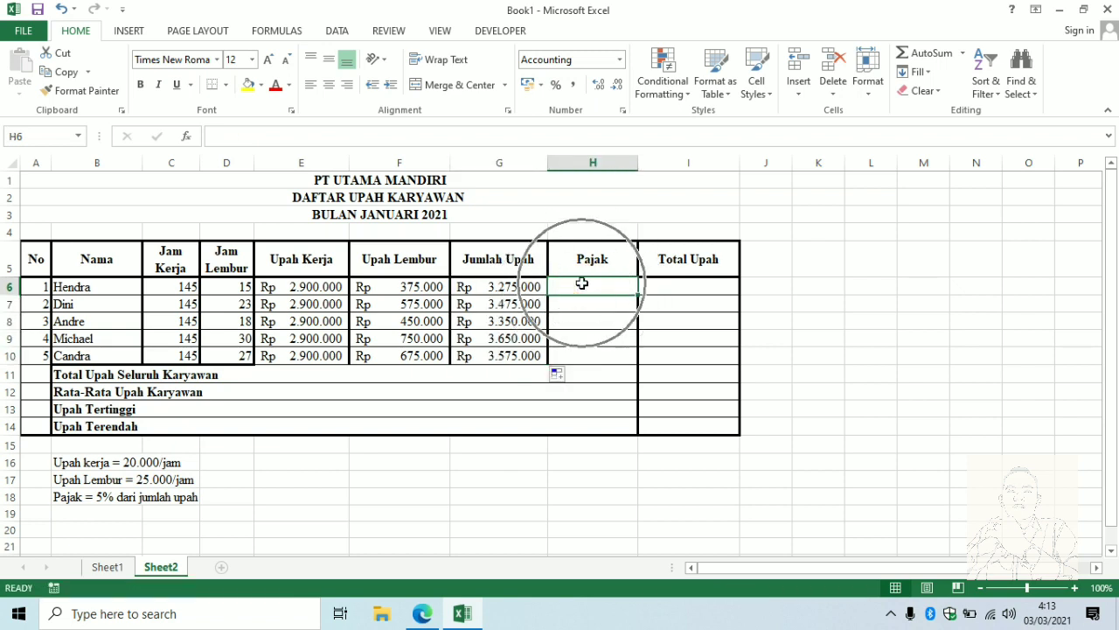
type("=")
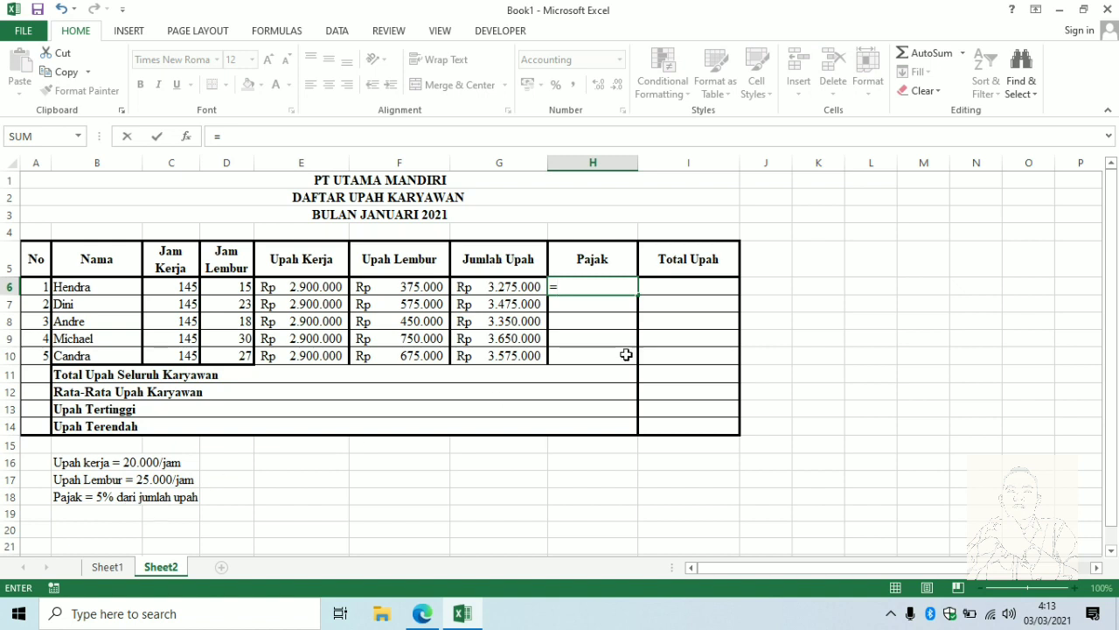
type("5")
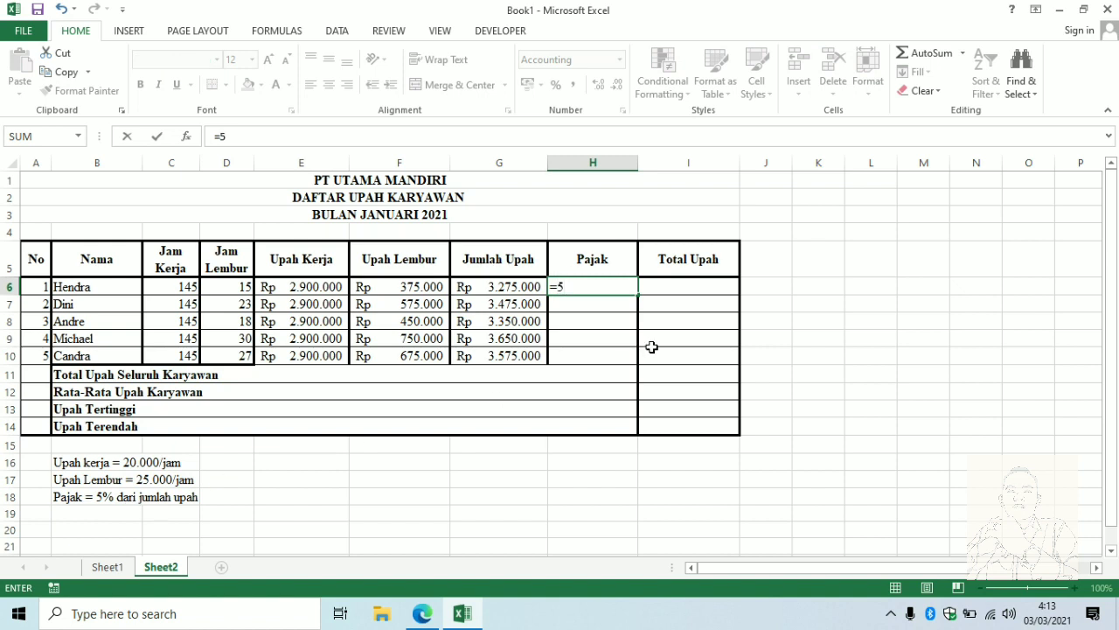
type("%*")
left_click(520, 286)
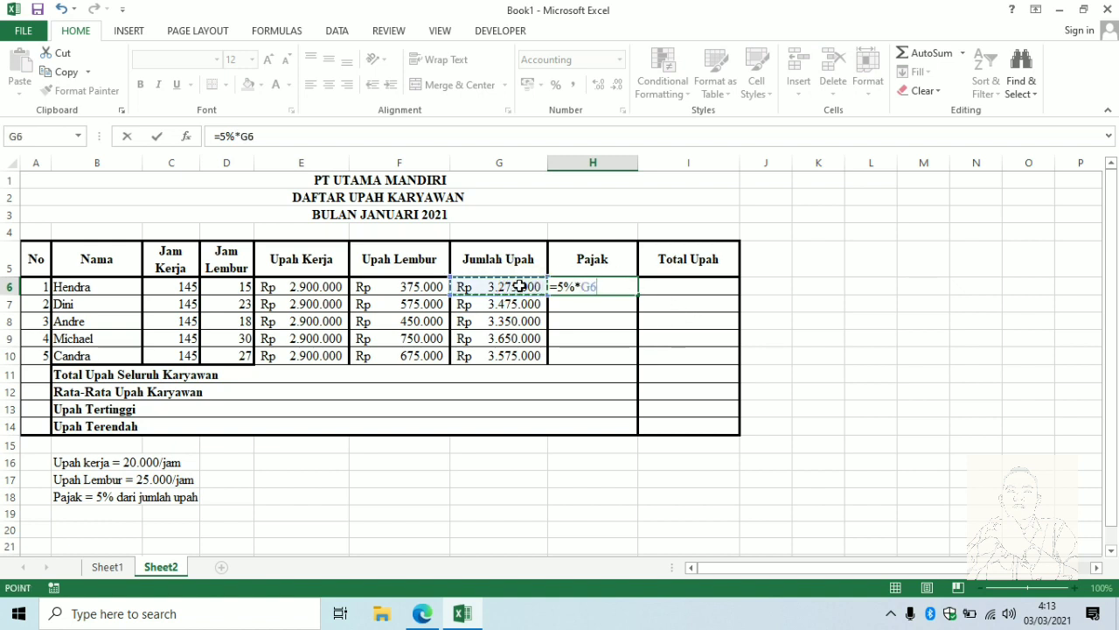
key("Return")
left_click(592, 289)
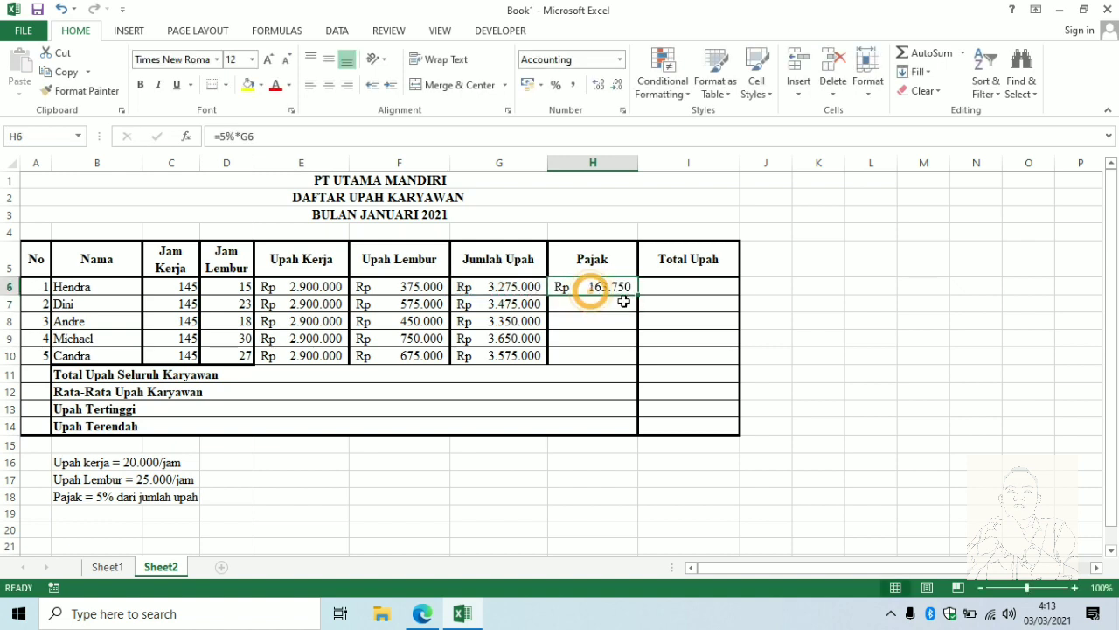
left_click_drag(639, 297, 614, 355)
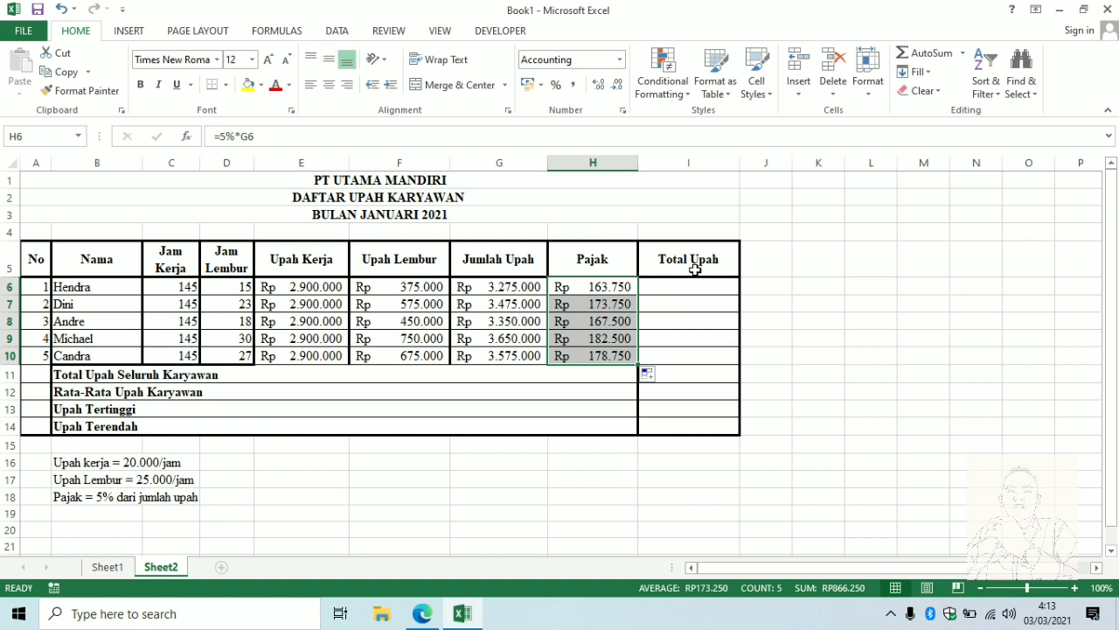
Enter the formula =G6-H6 in cell I6 under the Total Upah header and fill it down to I10
key("ctrl")
key("ctrl")
key("ctrl")
left_click(697, 289)
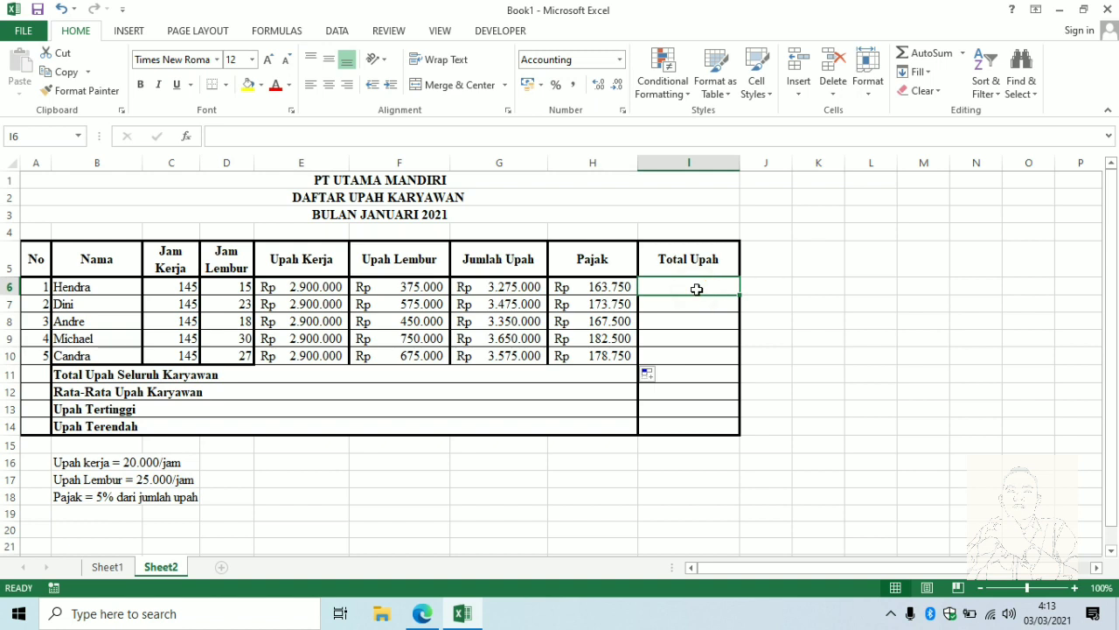
type("=")
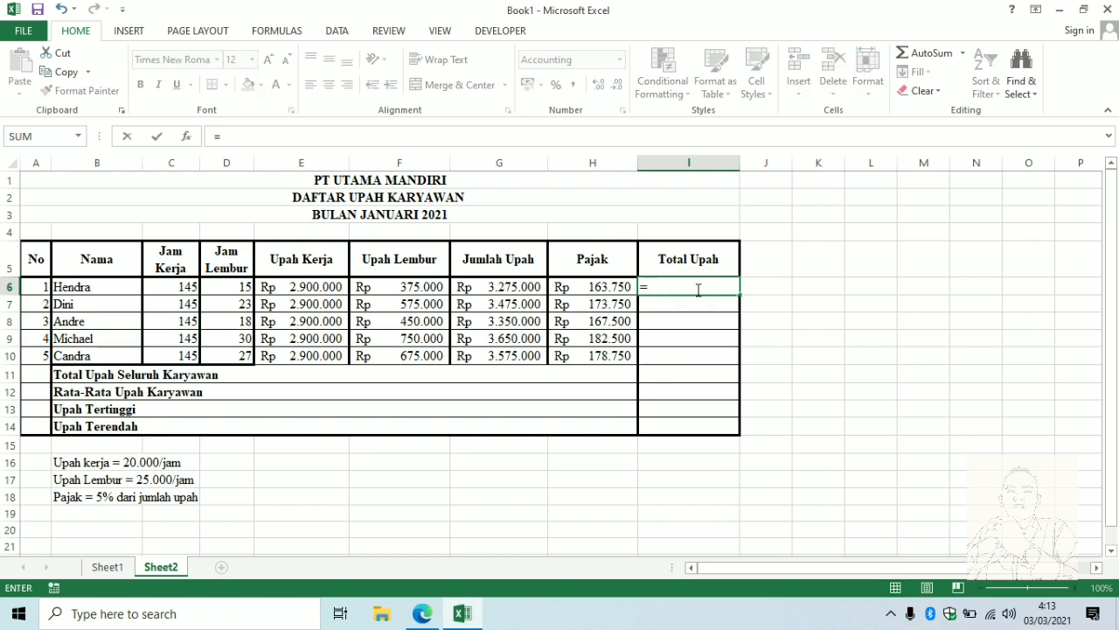
left_click(495, 288)
type("-")
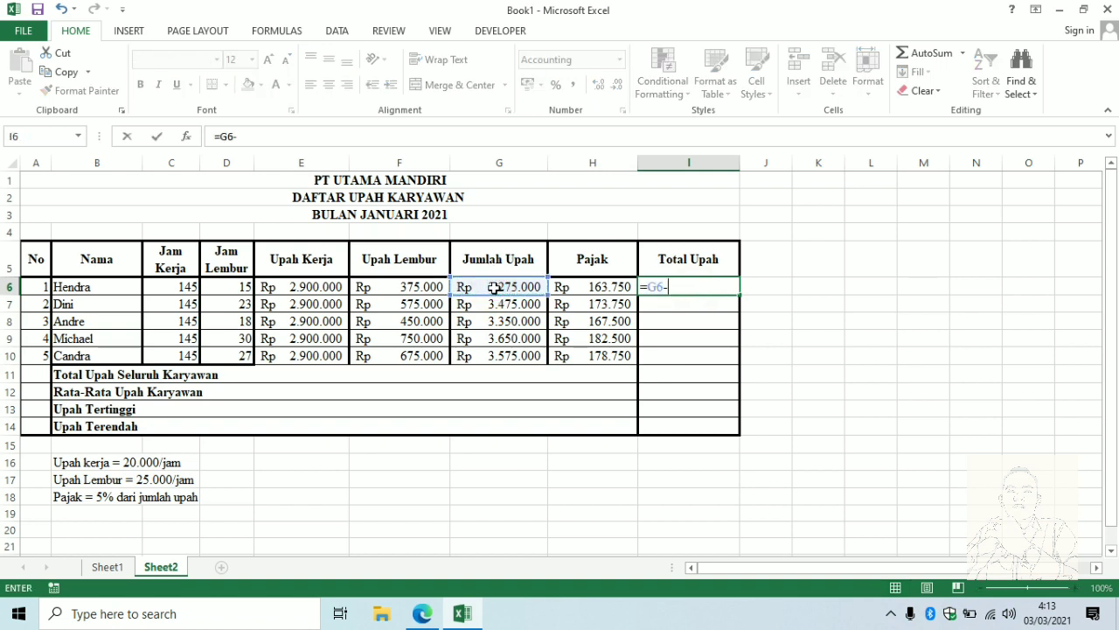
left_click(609, 284)
key("Return")
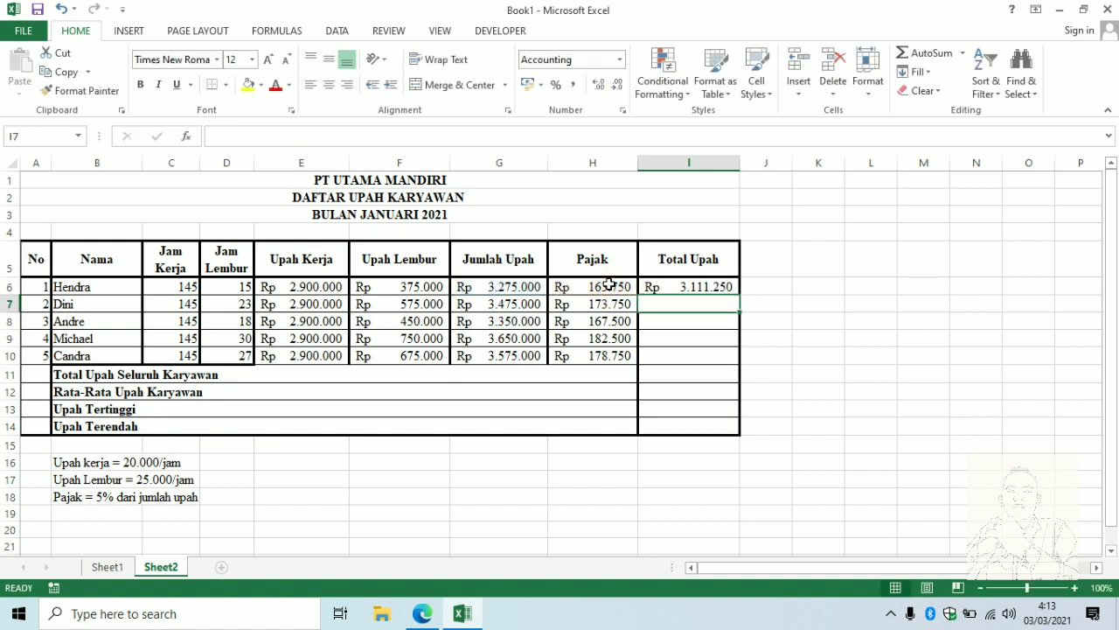
left_click(690, 289)
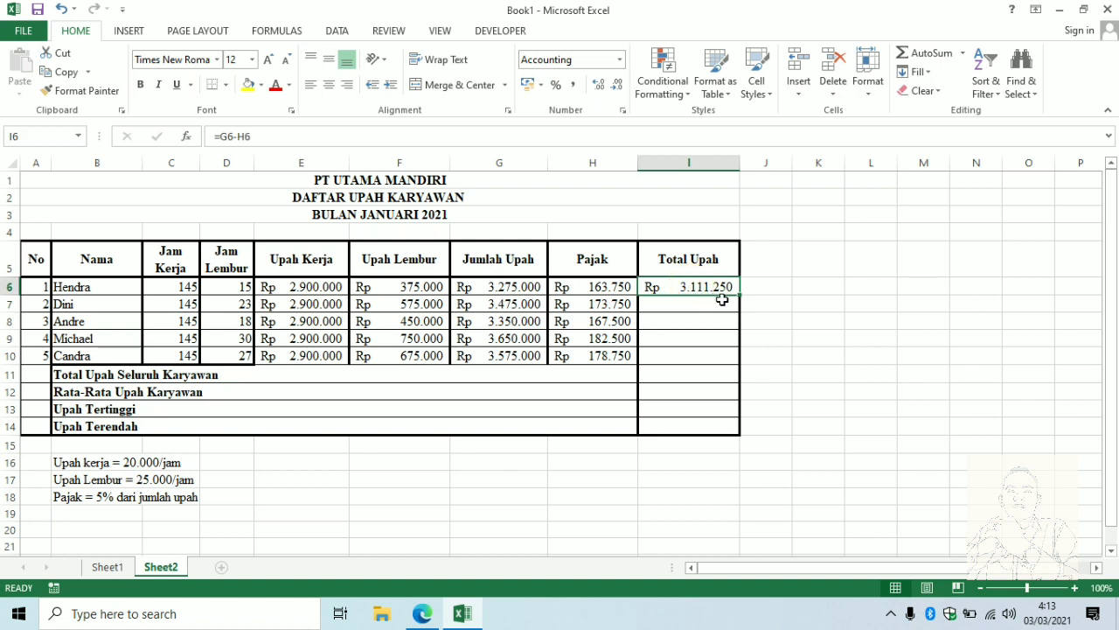
left_click_drag(740, 295, 729, 362)
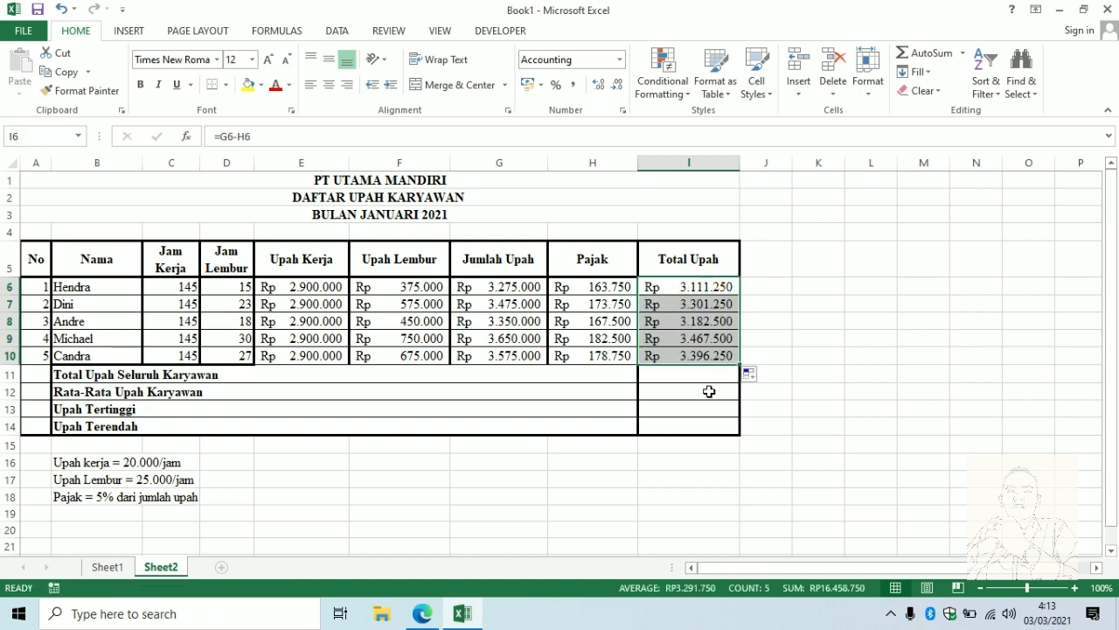
Switch to Rumus matematika excel.pdf in Edge, review the Bagian-Bagian fungsi table, and return to the Excel workbook
left_click(497, 386)
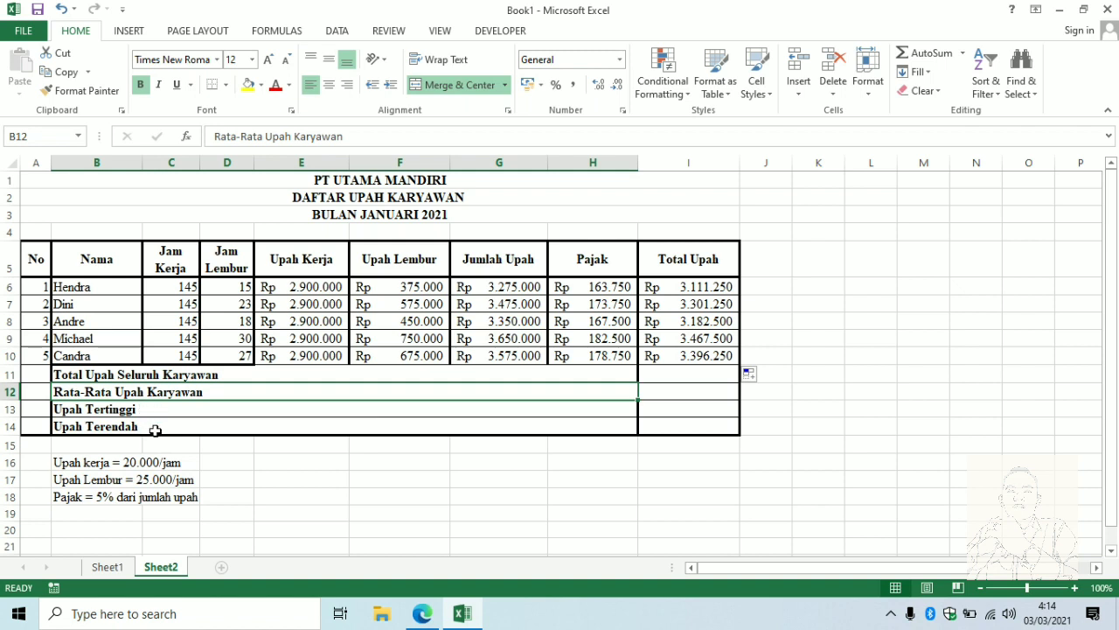
left_click(363, 477)
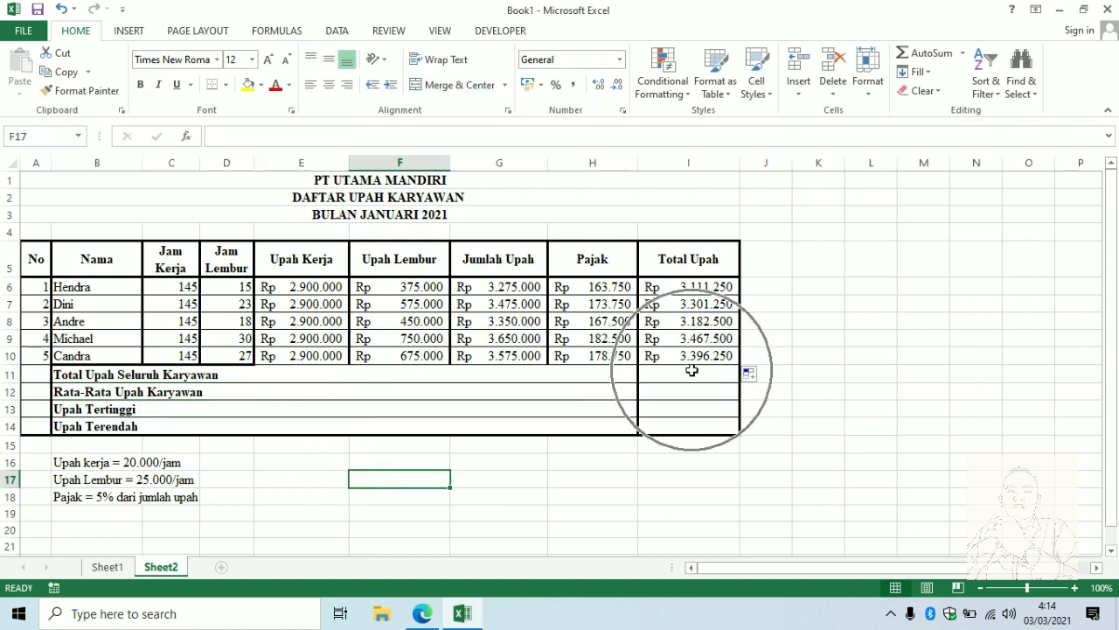
left_click(422, 613)
scroll(354, 430, "down", 3)
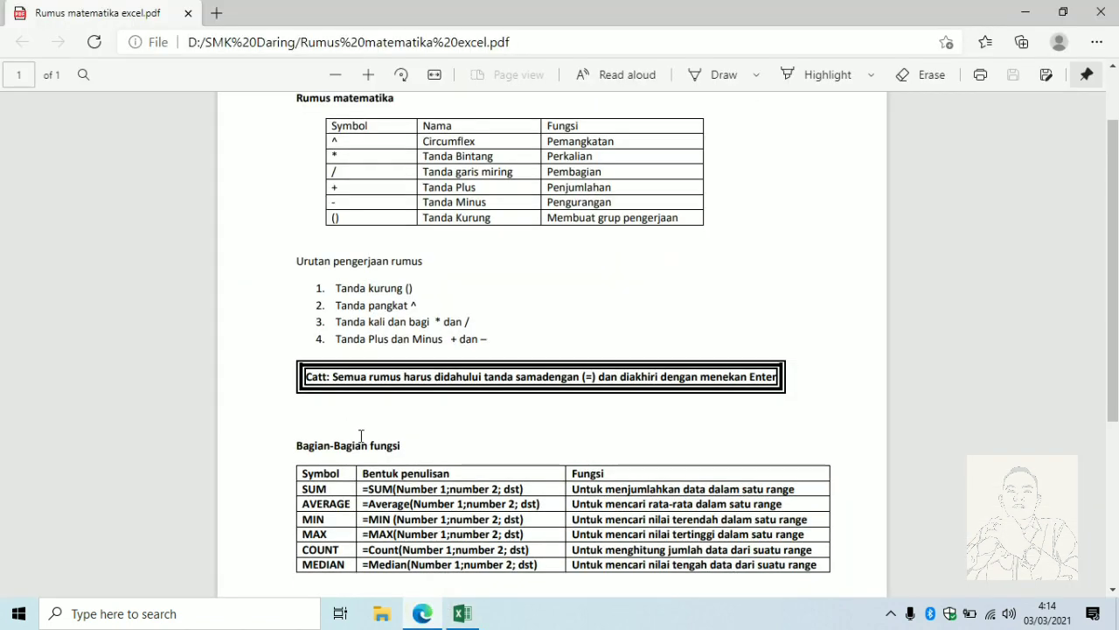
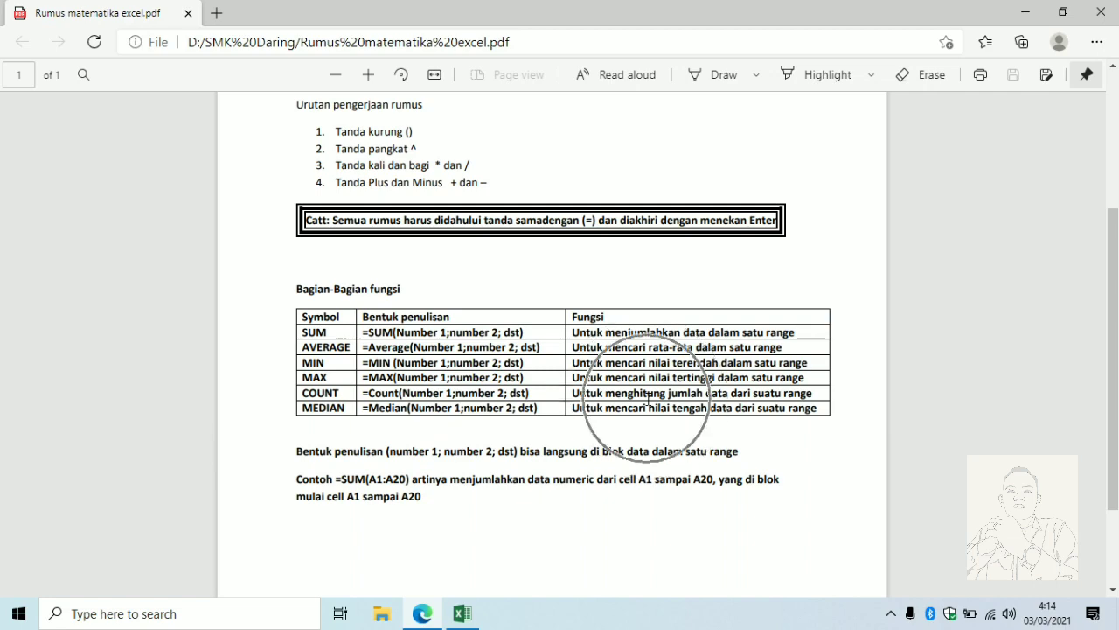
left_click(473, 621)
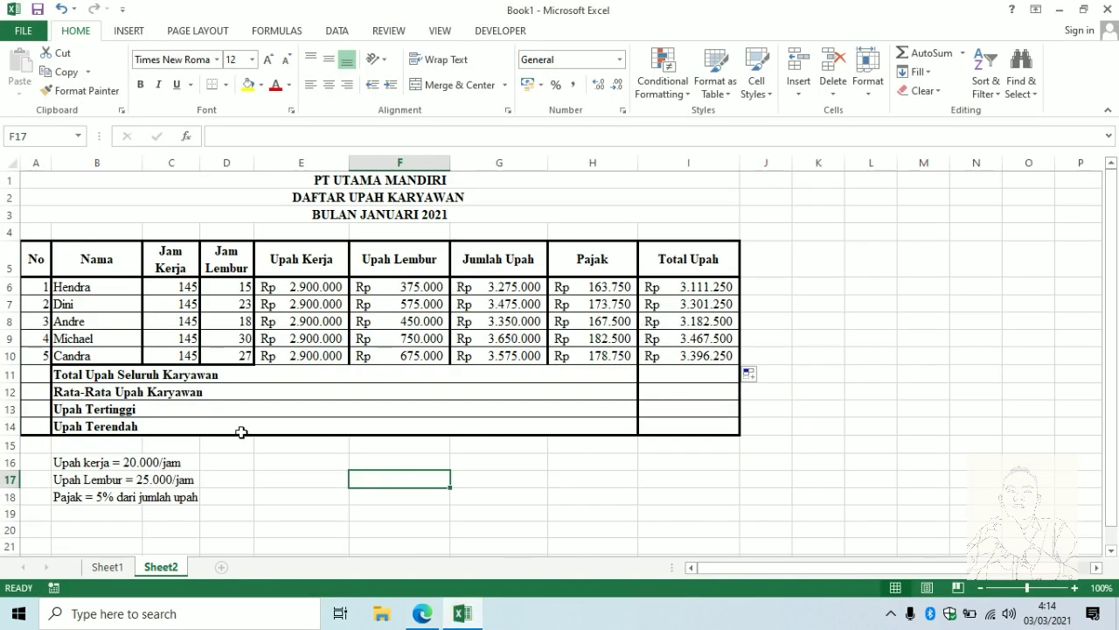
Enter the formula =SUM(I6:I10) in cell I11 for Total Upah Seluruh Karyawan
left_click(713, 374)
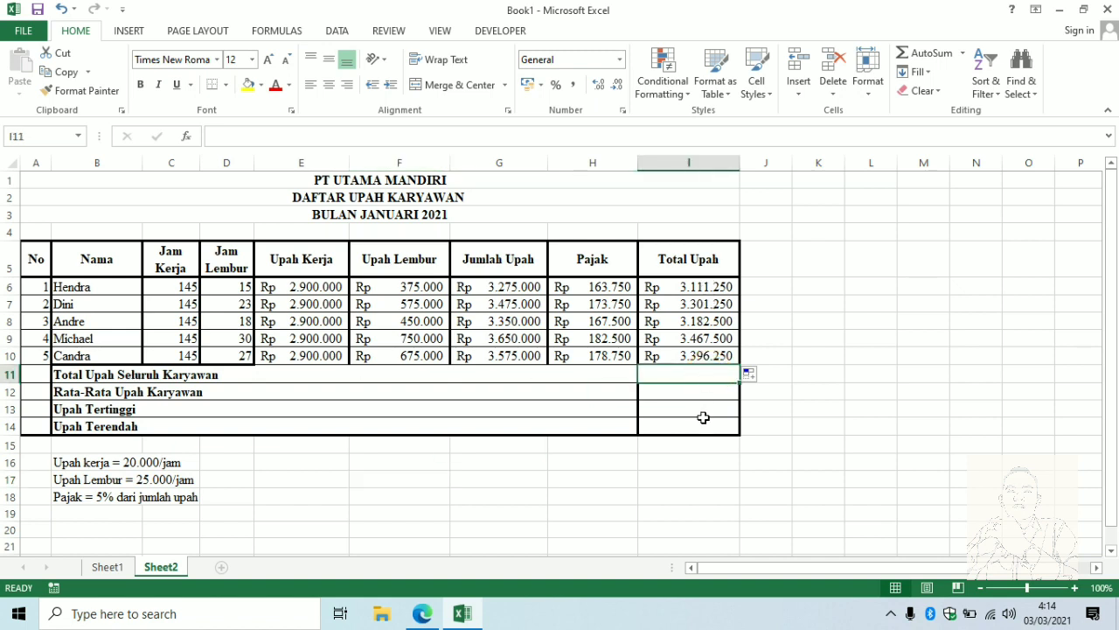
mouse_move(464, 619)
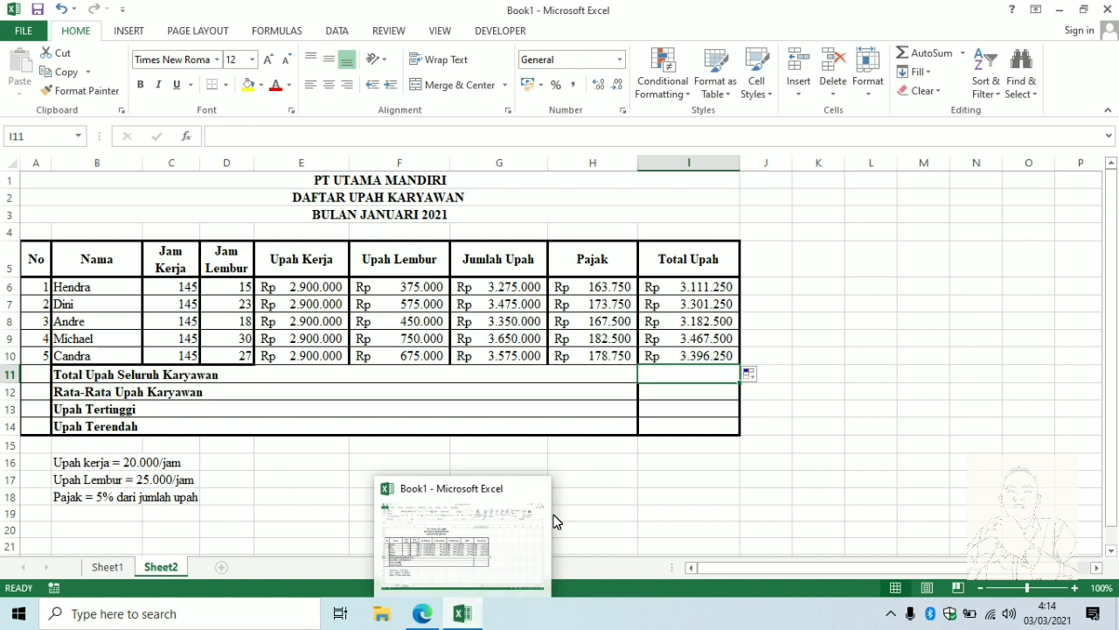
left_click(723, 375)
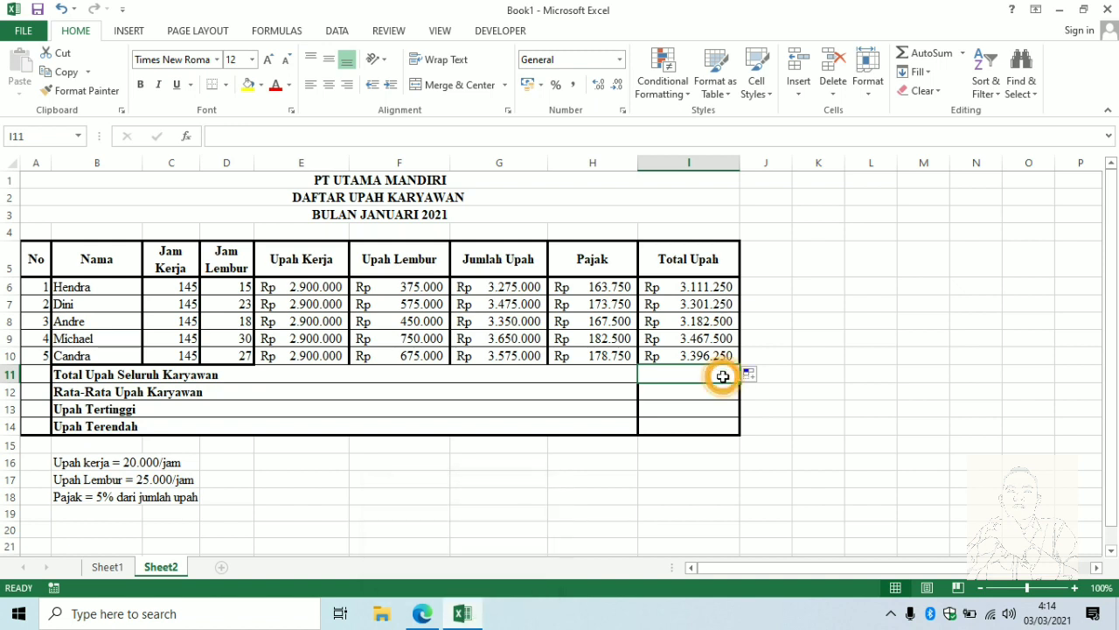
type("=")
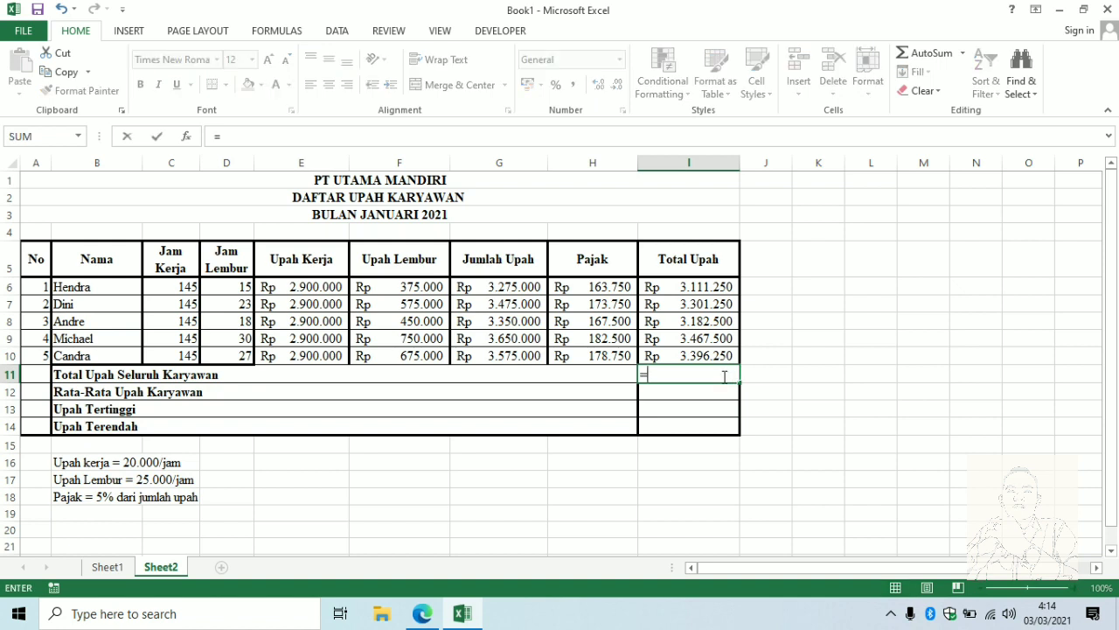
type("SUM")
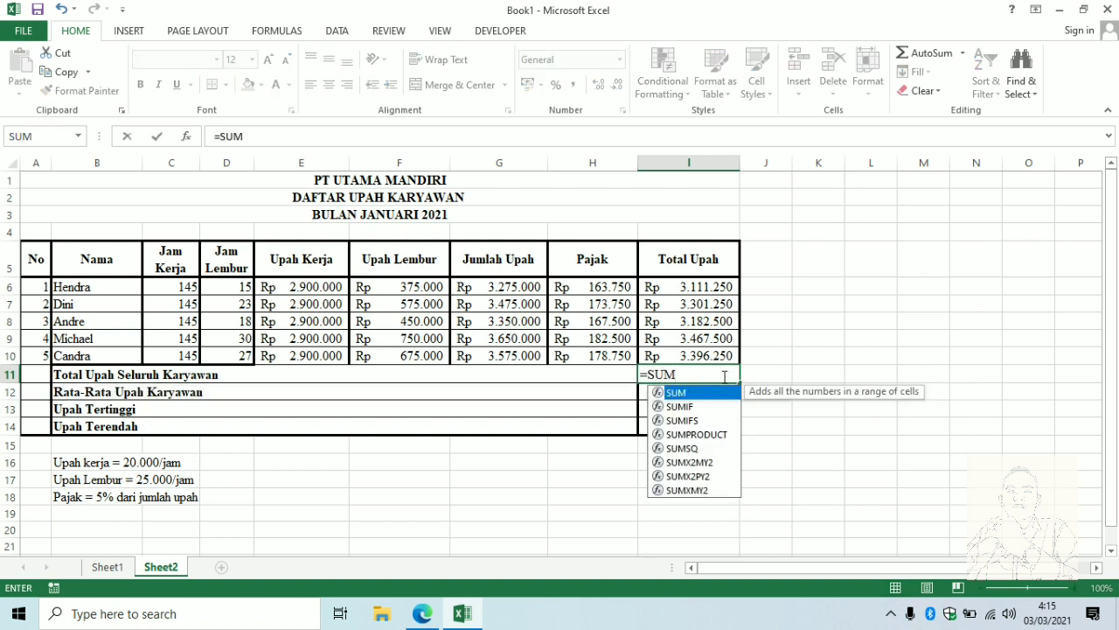
type("(")
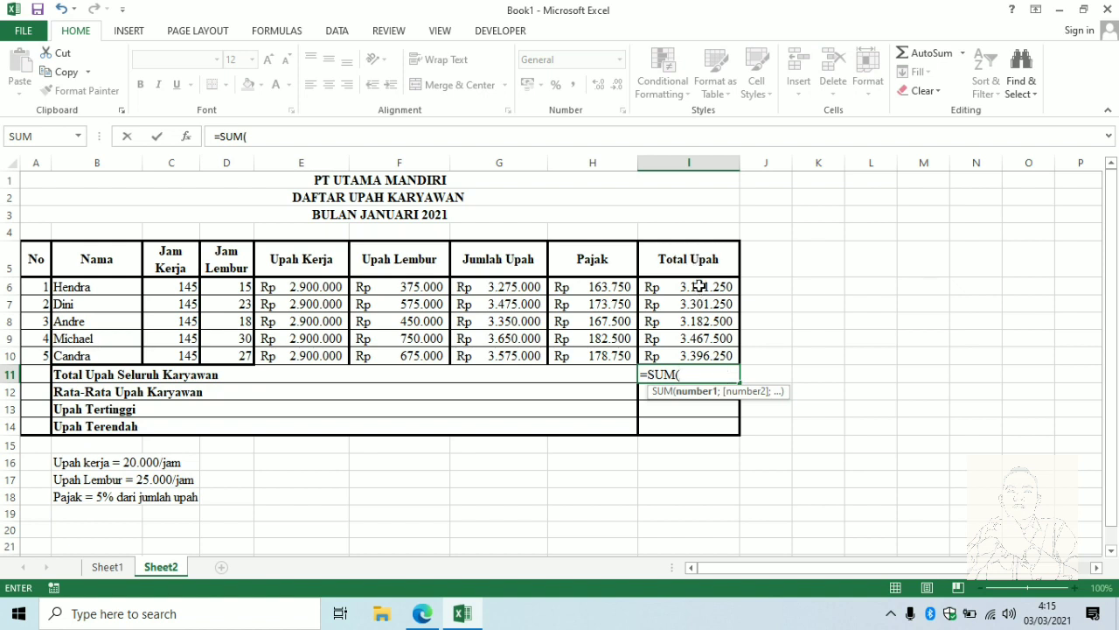
left_click_drag(699, 286, 709, 355)
type(")")
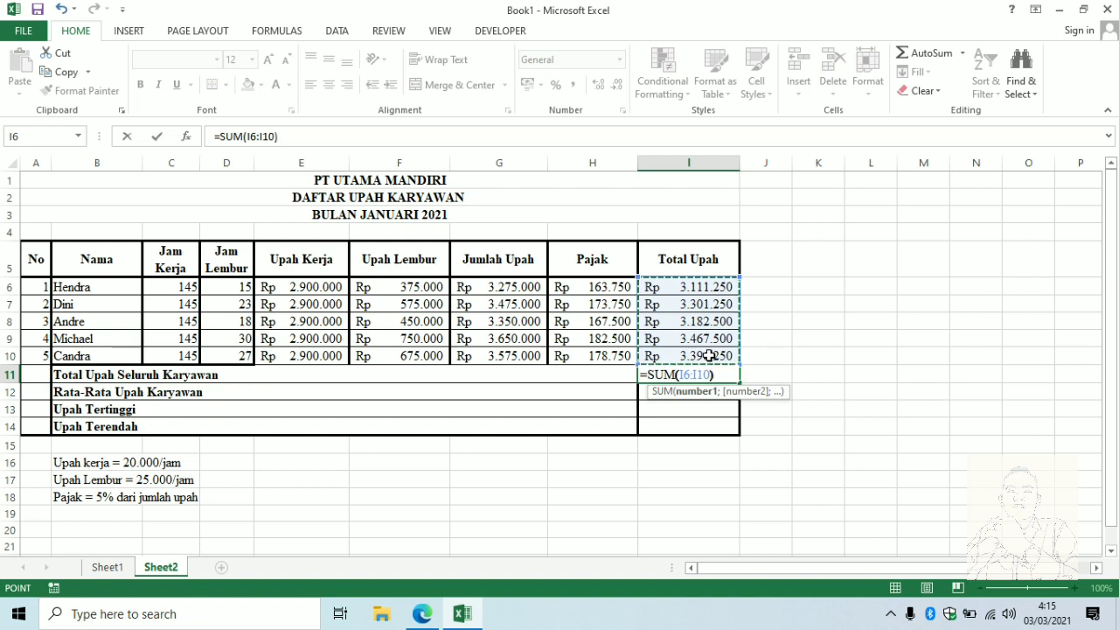
key("Return")
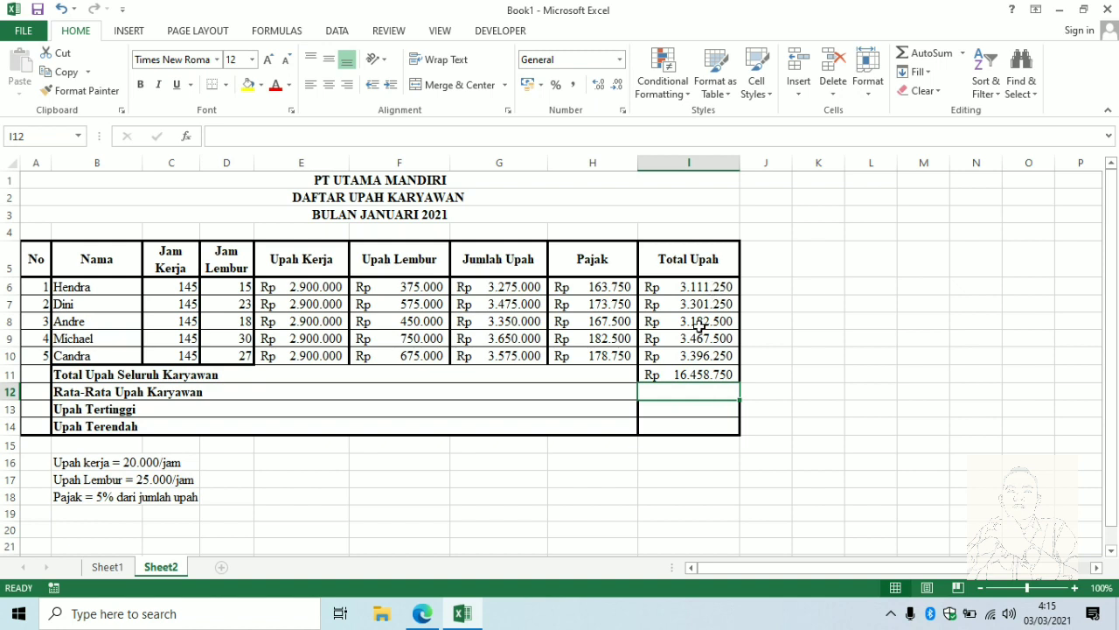
left_click(703, 375)
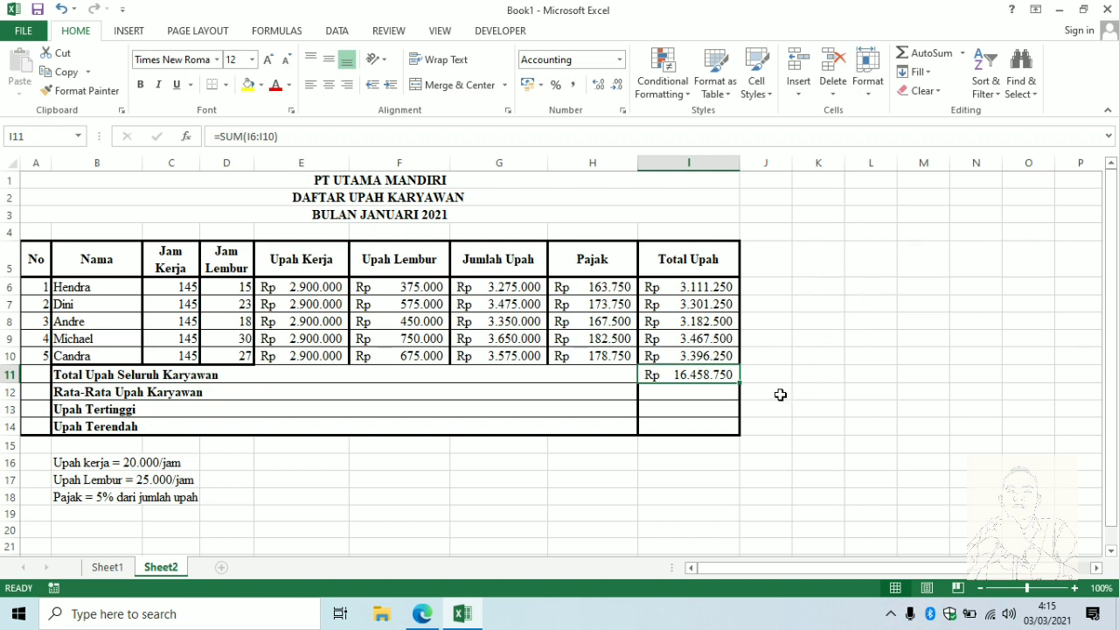
Try the formula =SUM(E6:I10) in cell I12 for Rata-Rata Upah Karyawan, and clear the cell again
left_click(666, 390)
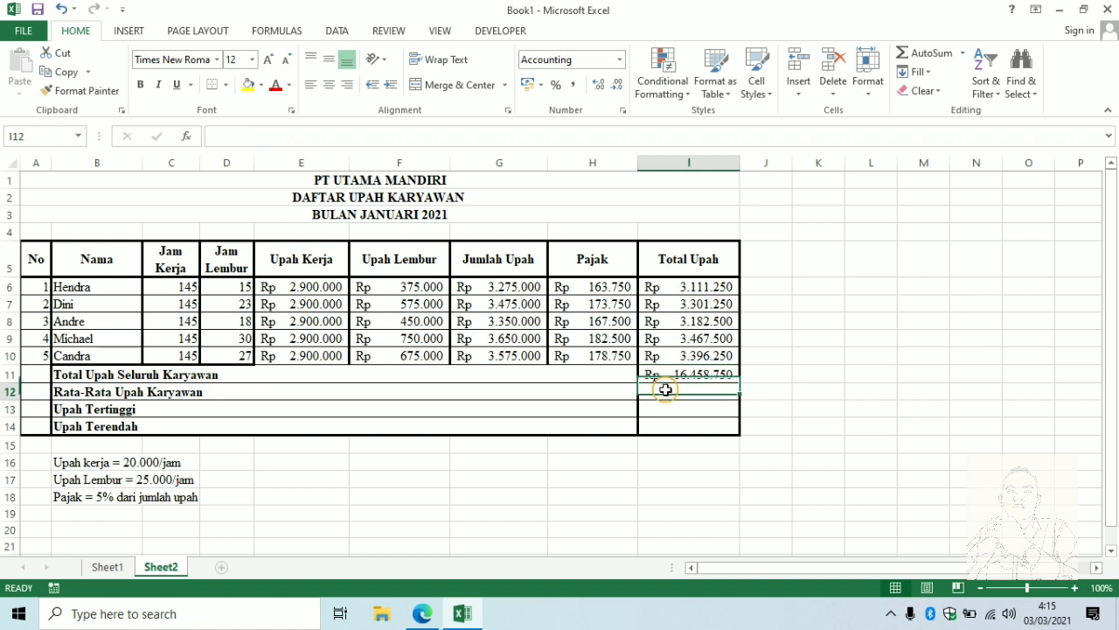
type("=")
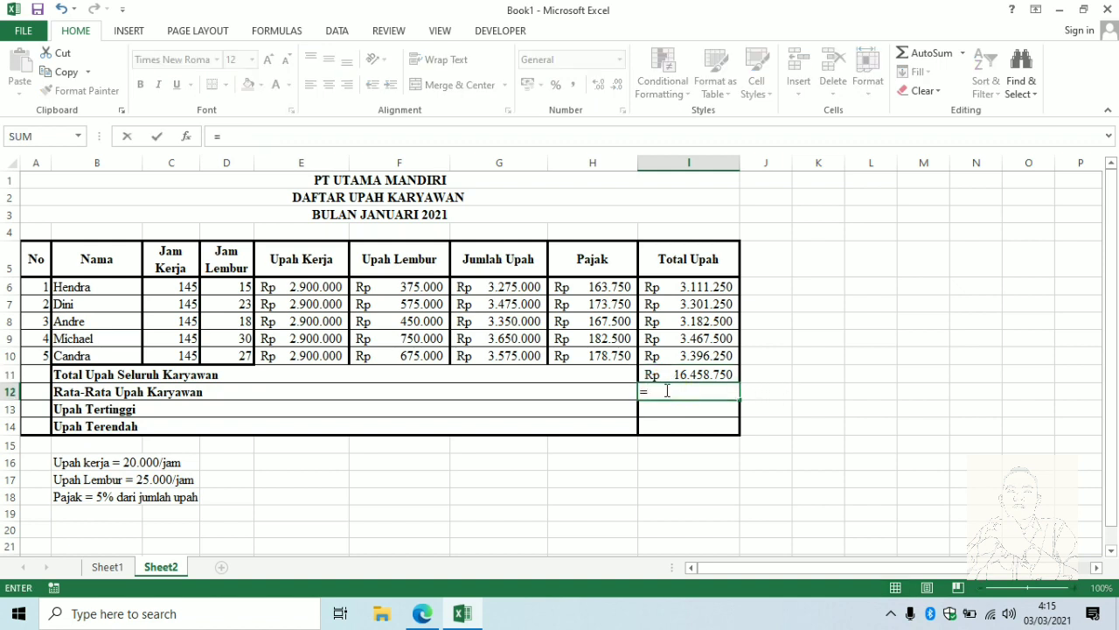
type("SUM")
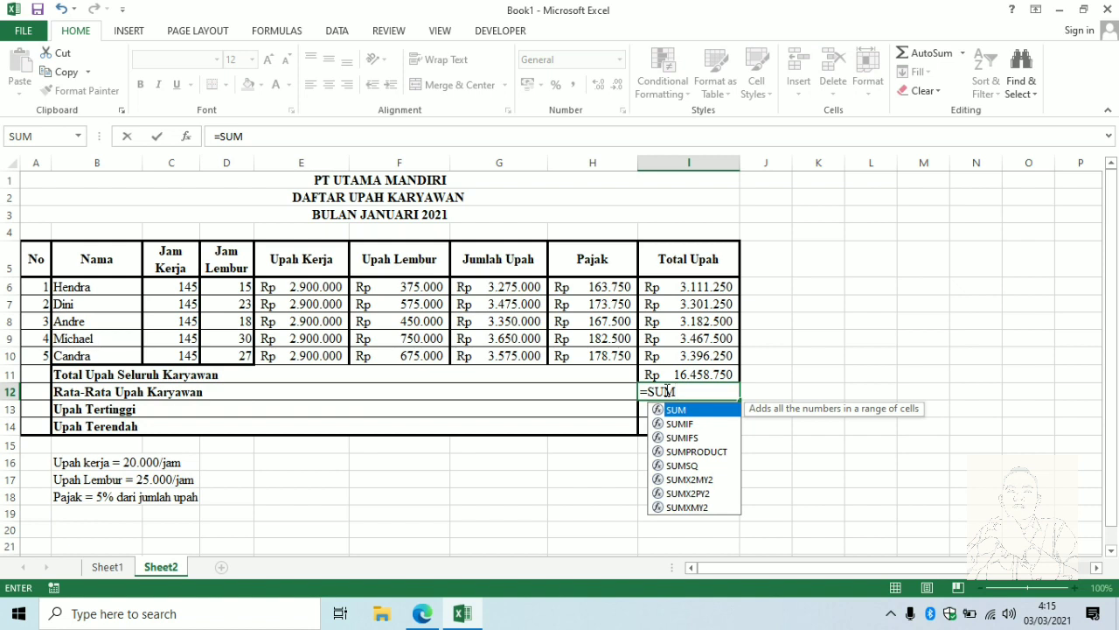
type("(")
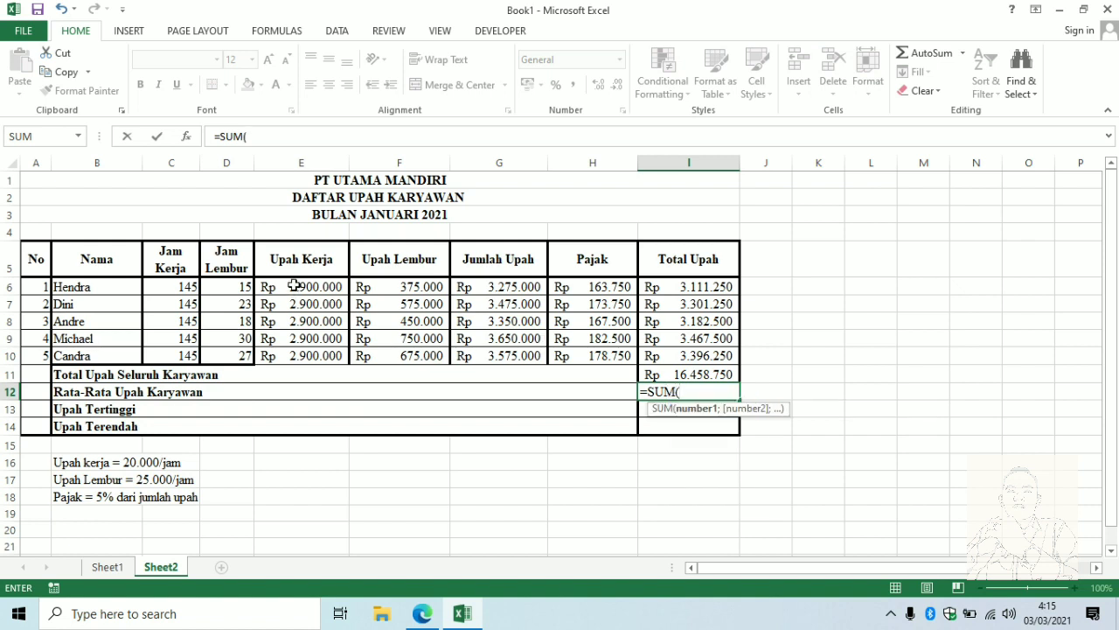
left_click_drag(295, 286, 667, 355)
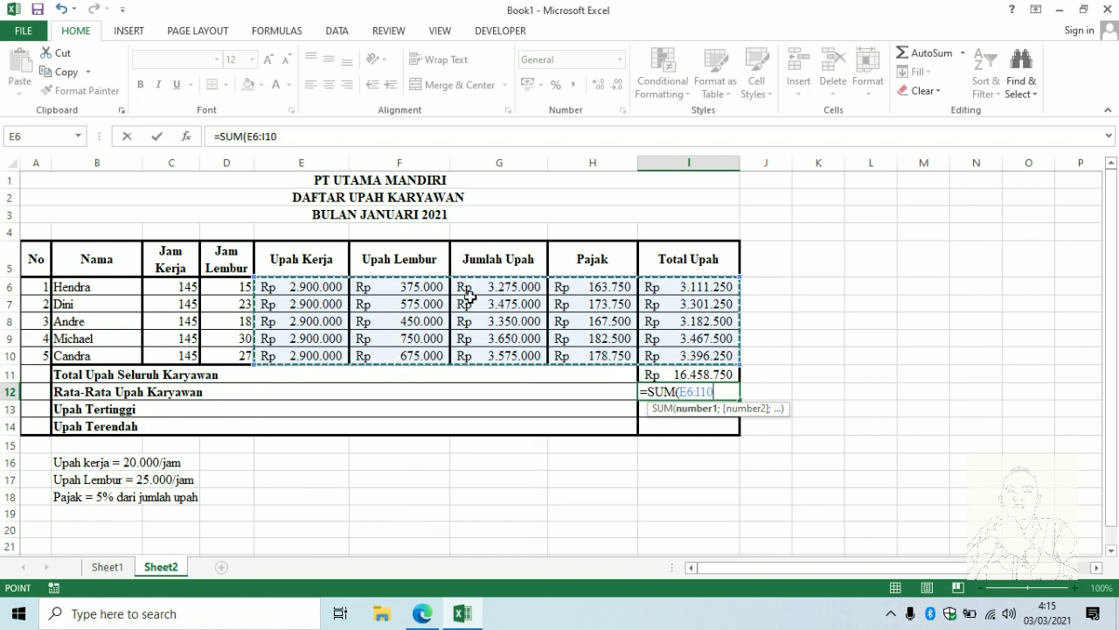
key("Return")
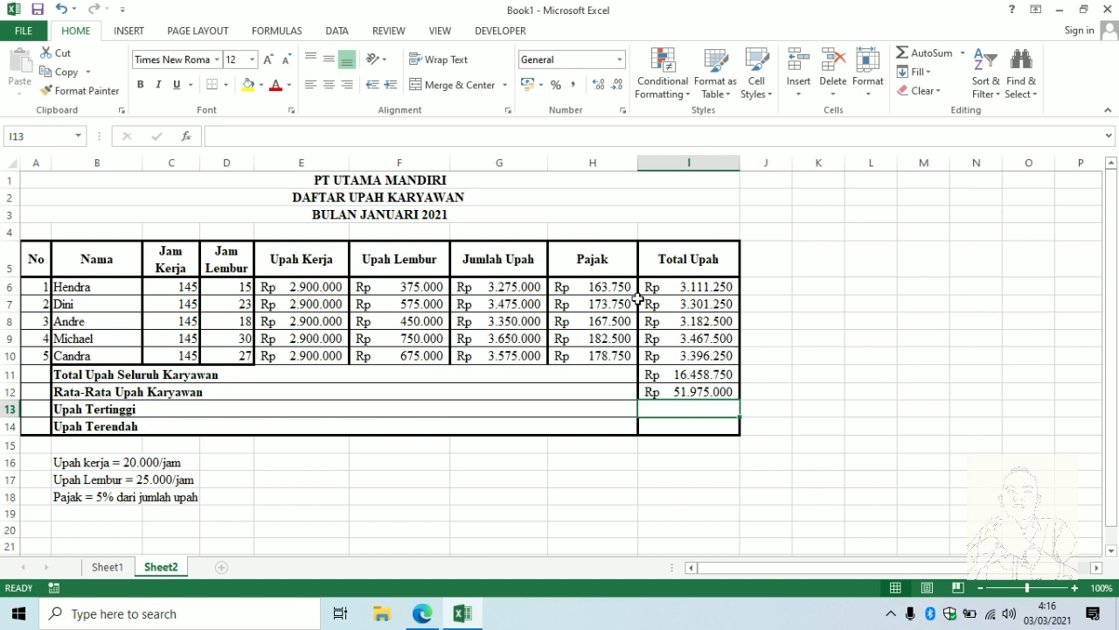
left_click(706, 392)
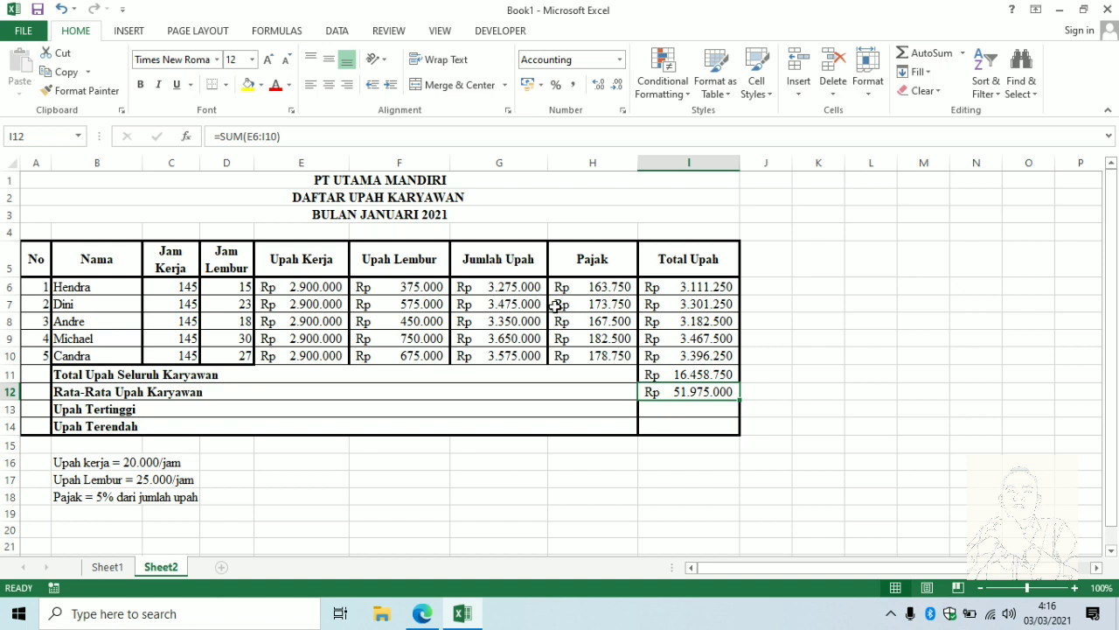
key("Delete")
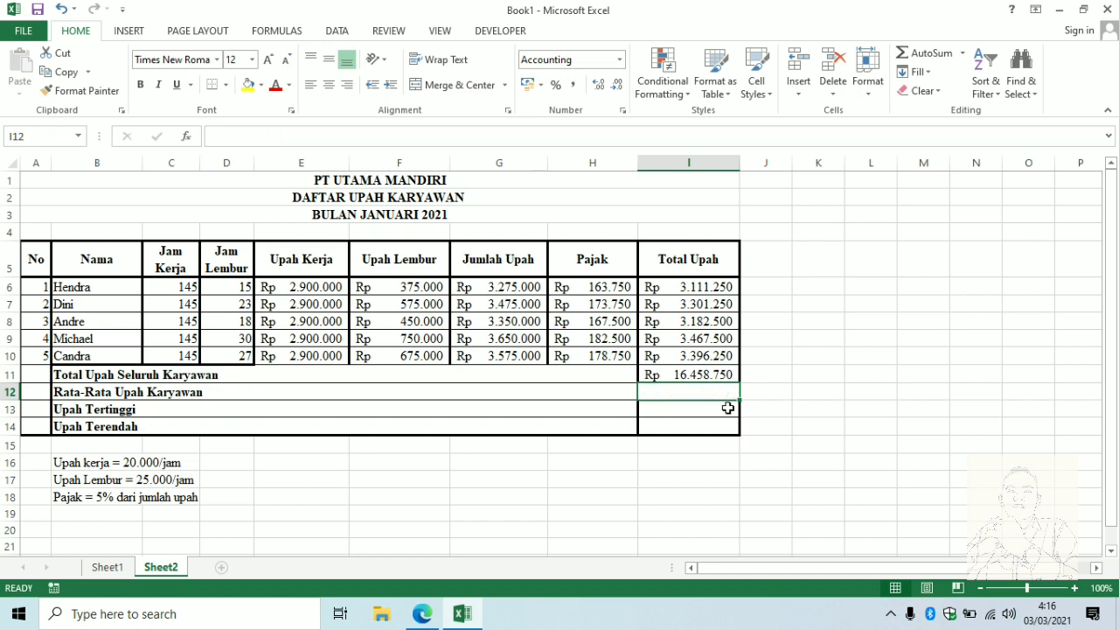
left_click(715, 411)
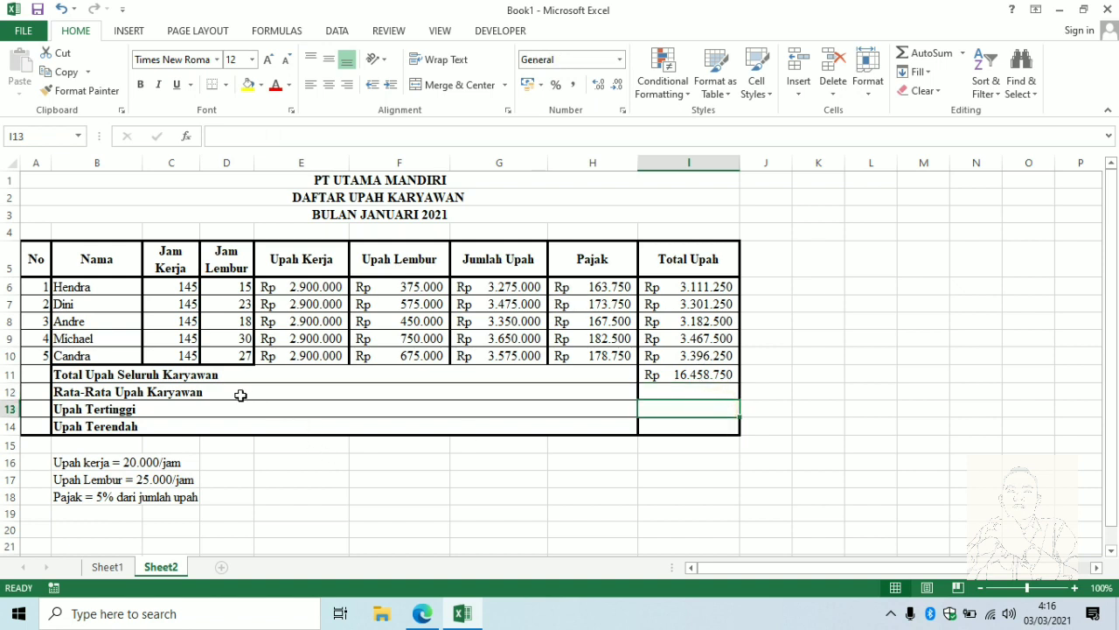
Enter the formula =AVERAGE(I6:I10) in cell I12 for Rata-Rata Upah Karyawan, consulting the function table in Rumus matematika excel.pdf in Edge
left_click(710, 395)
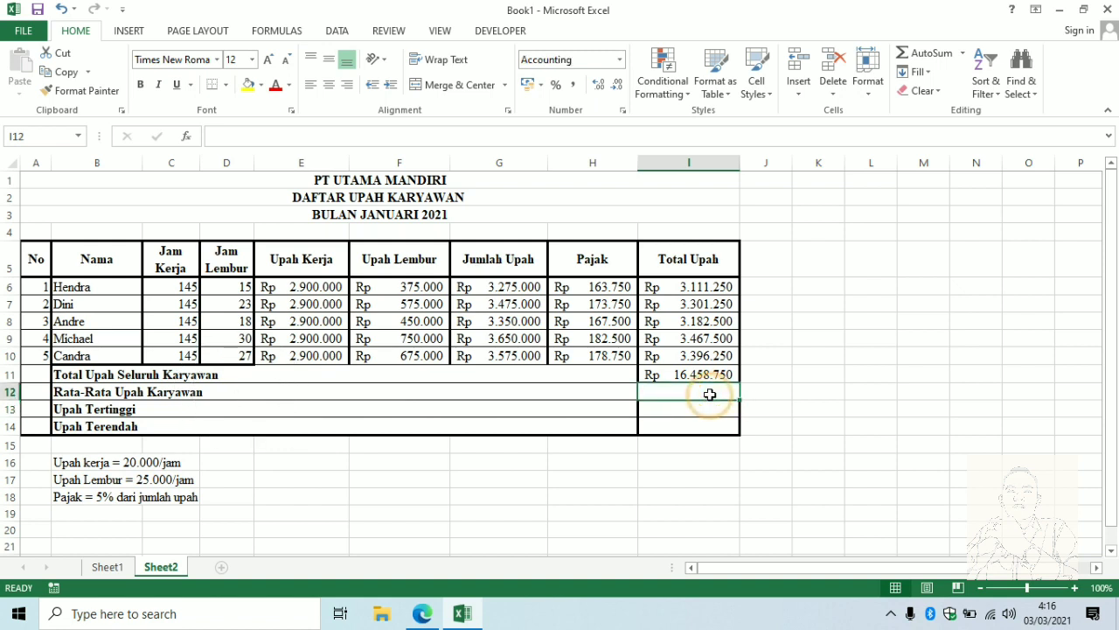
type("=")
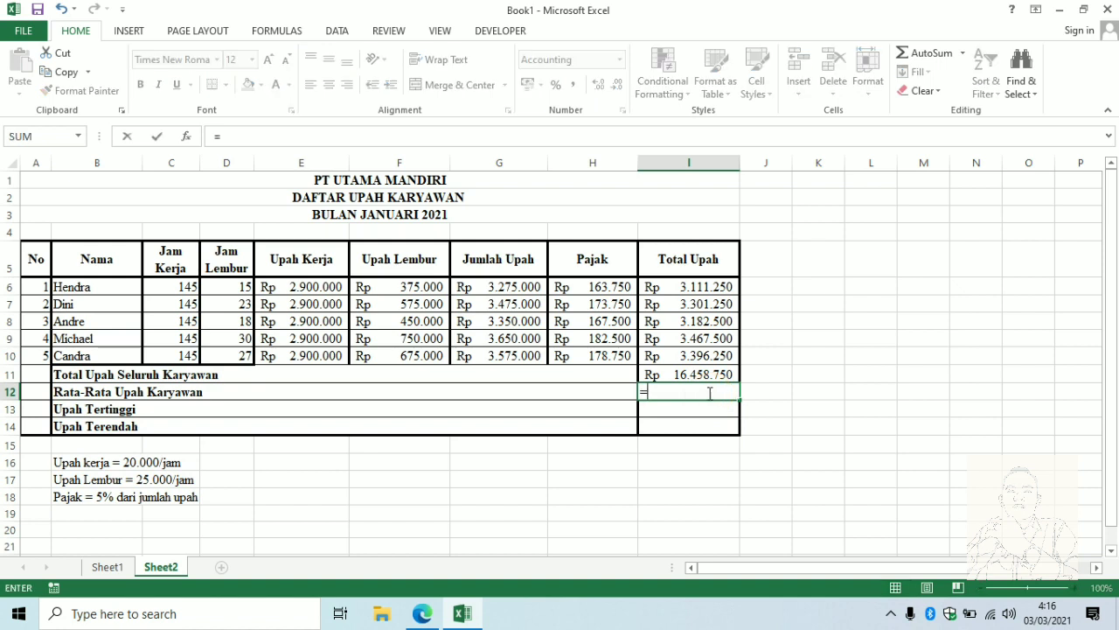
left_click(415, 613)
left_click(339, 343)
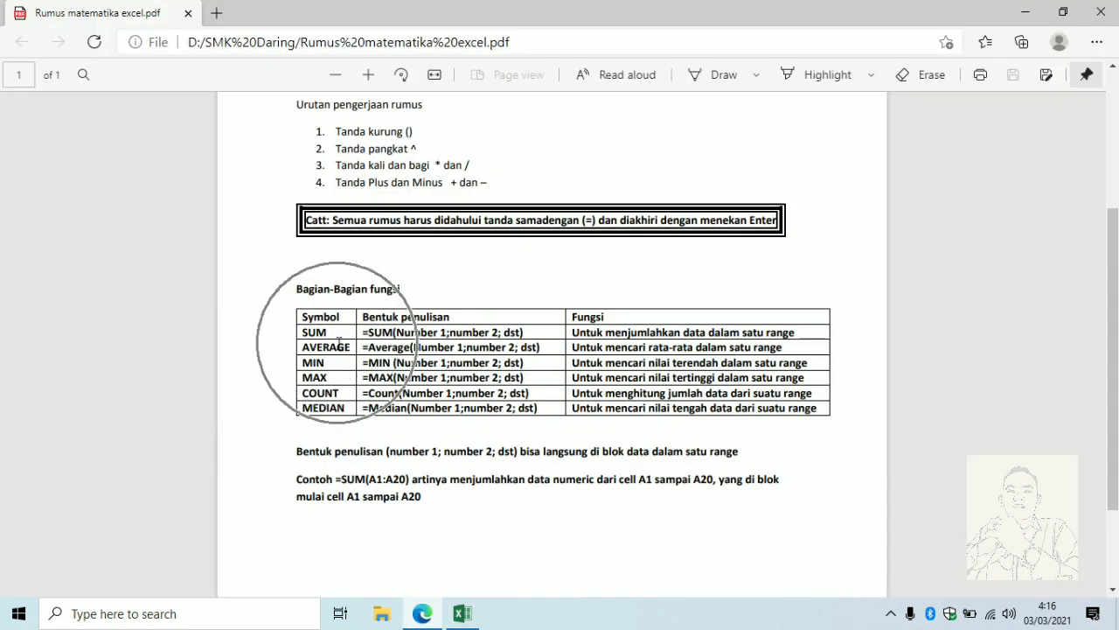
left_click(467, 615)
type("A")
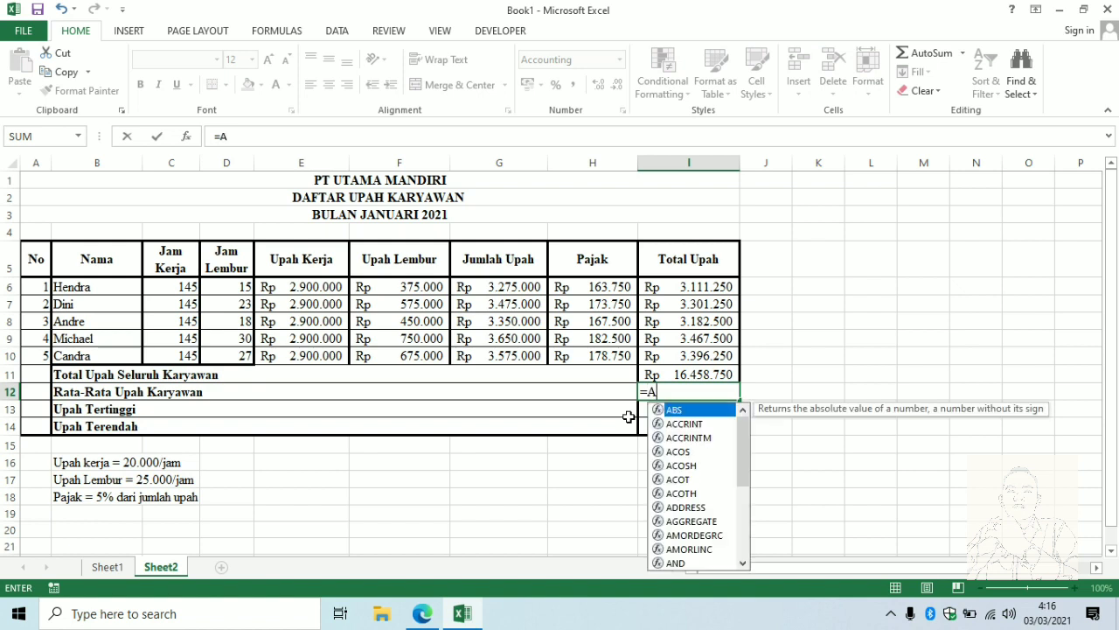
type("VERAGE")
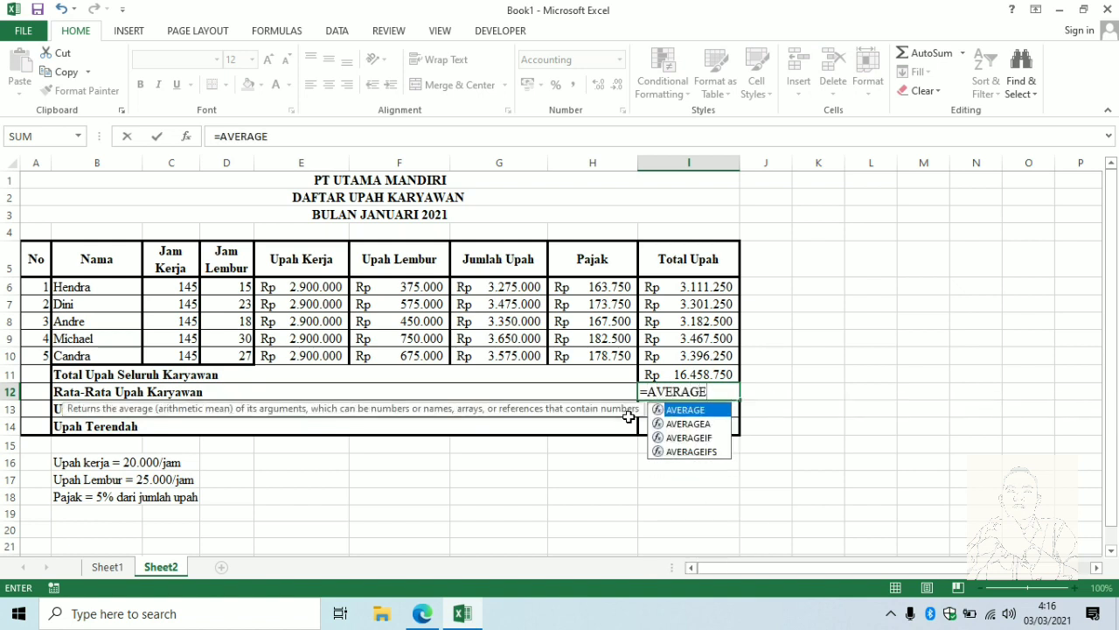
type("(")
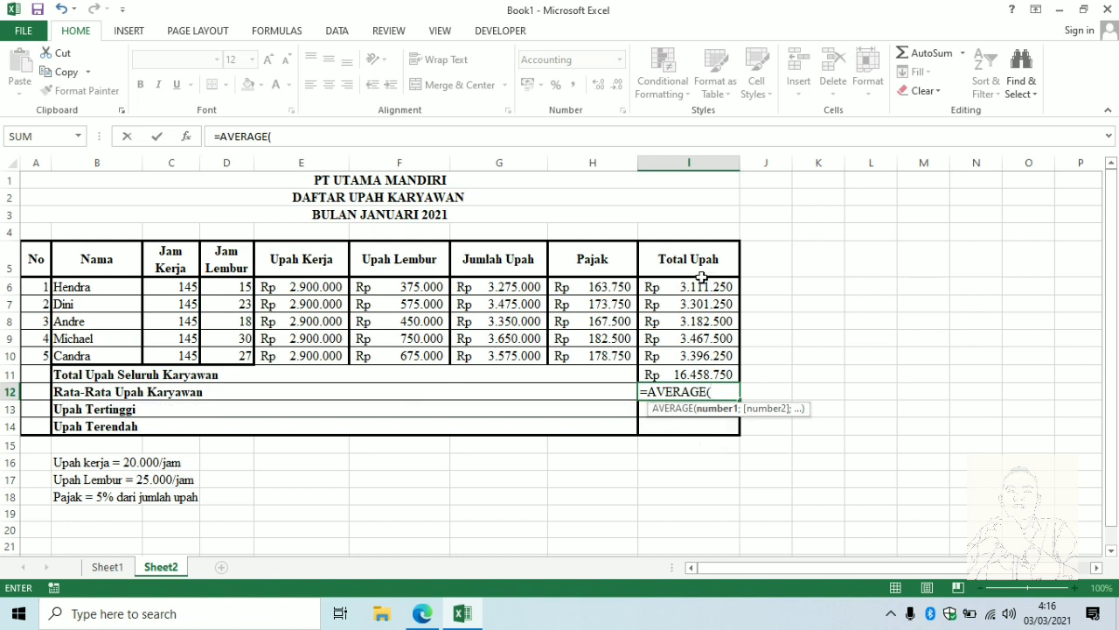
left_click_drag(687, 287, 696, 355)
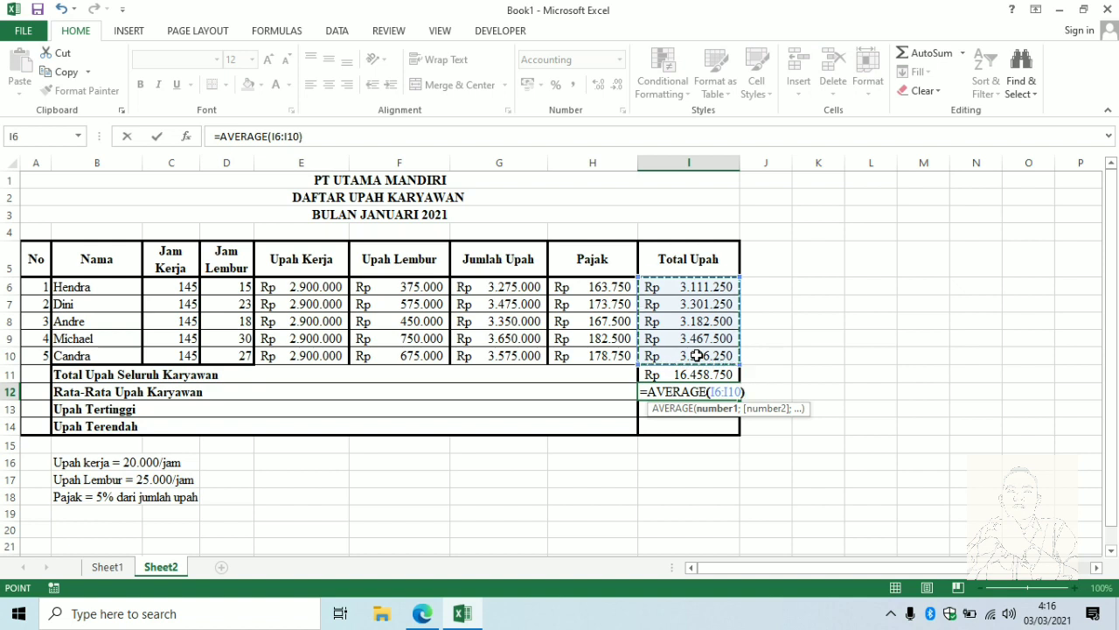
key("Return")
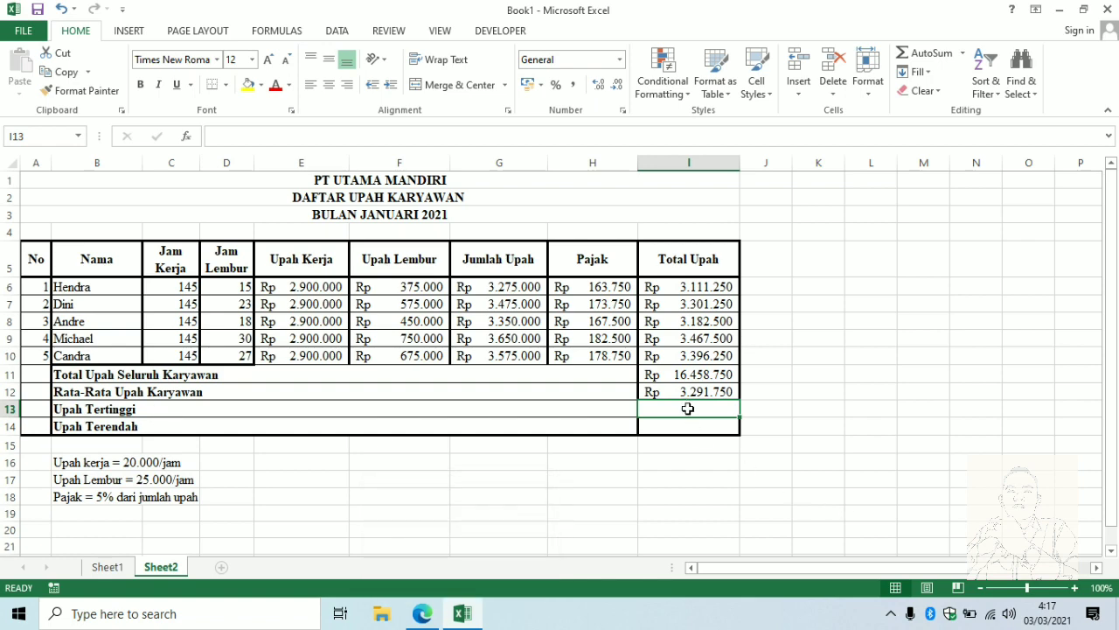
Switch to Rumus matematika excel.pdf in Edge, check the MAX function entry, and return to the Excel workbook
left_click(422, 613)
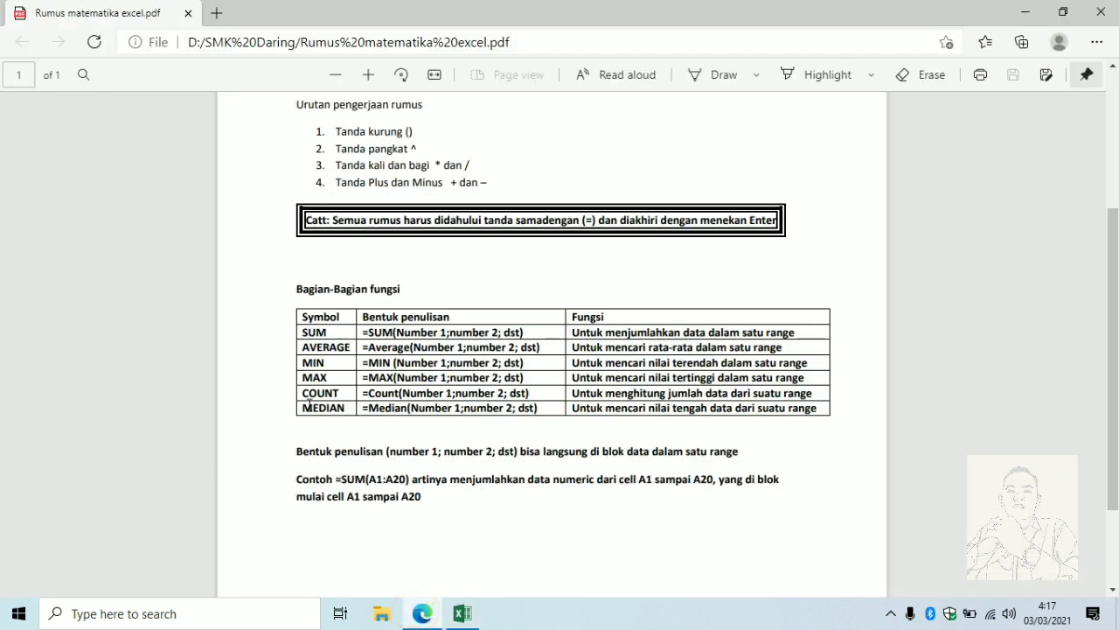
left_click(335, 375)
left_click(468, 613)
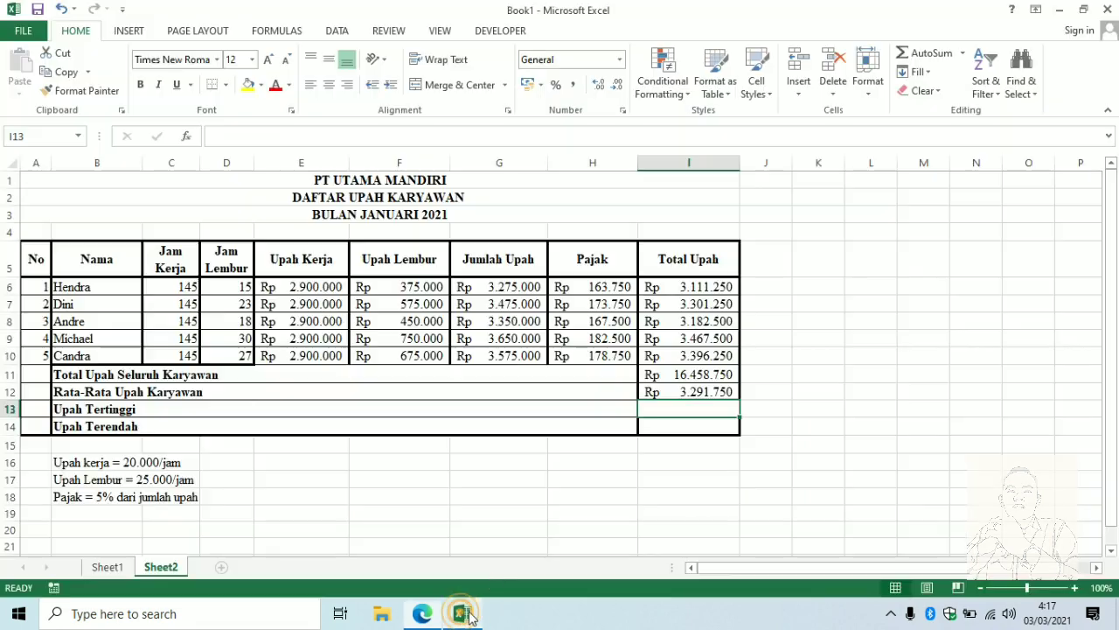
Enter the formula =MAX(I6:I10) in cell I13 for Upah Tertinggi
left_click(678, 415)
type("=")
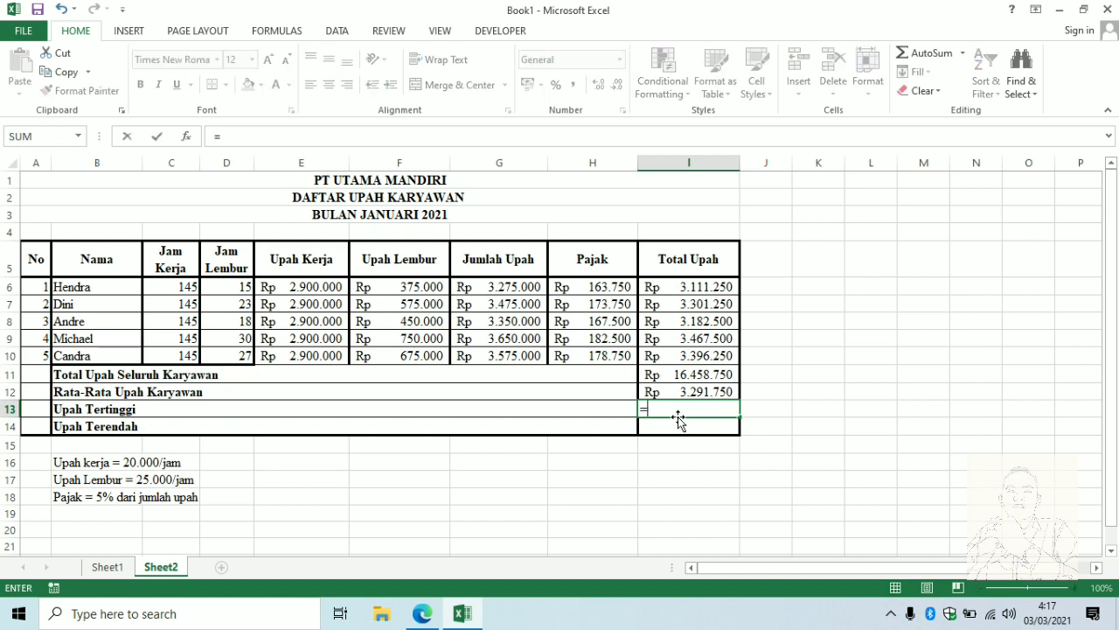
type("MA")
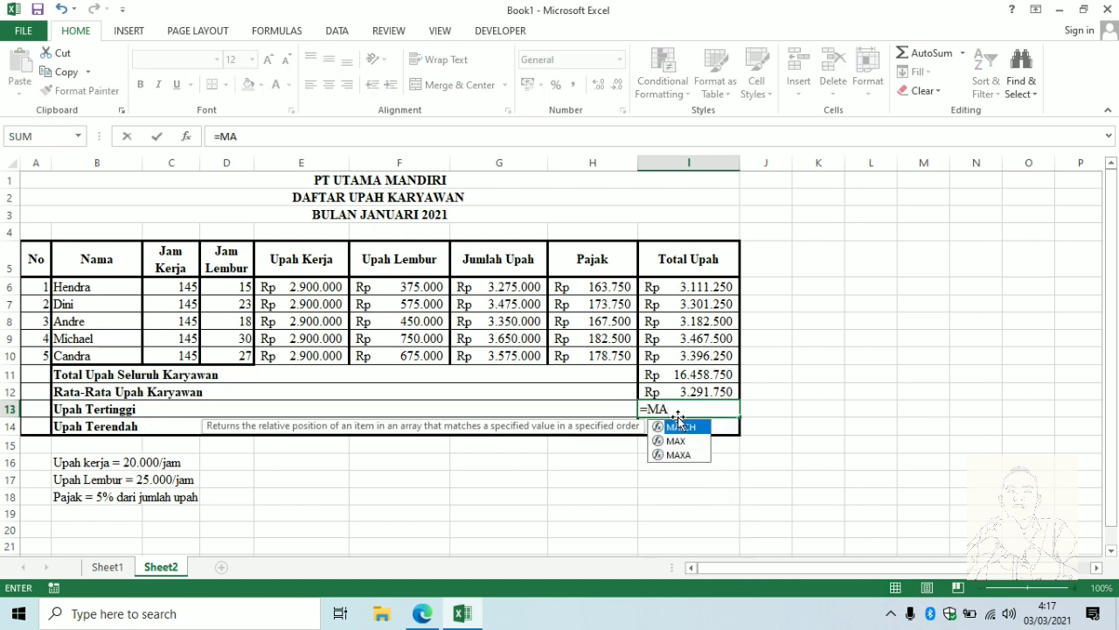
type("X")
double_click(678, 426)
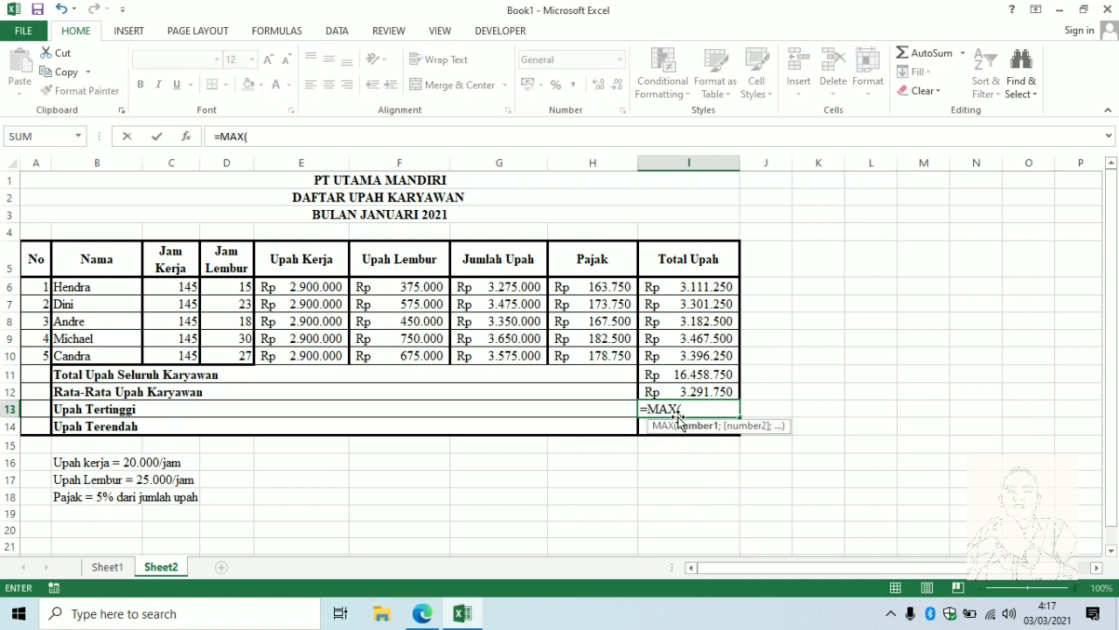
left_click_drag(704, 283, 704, 354)
type(")")
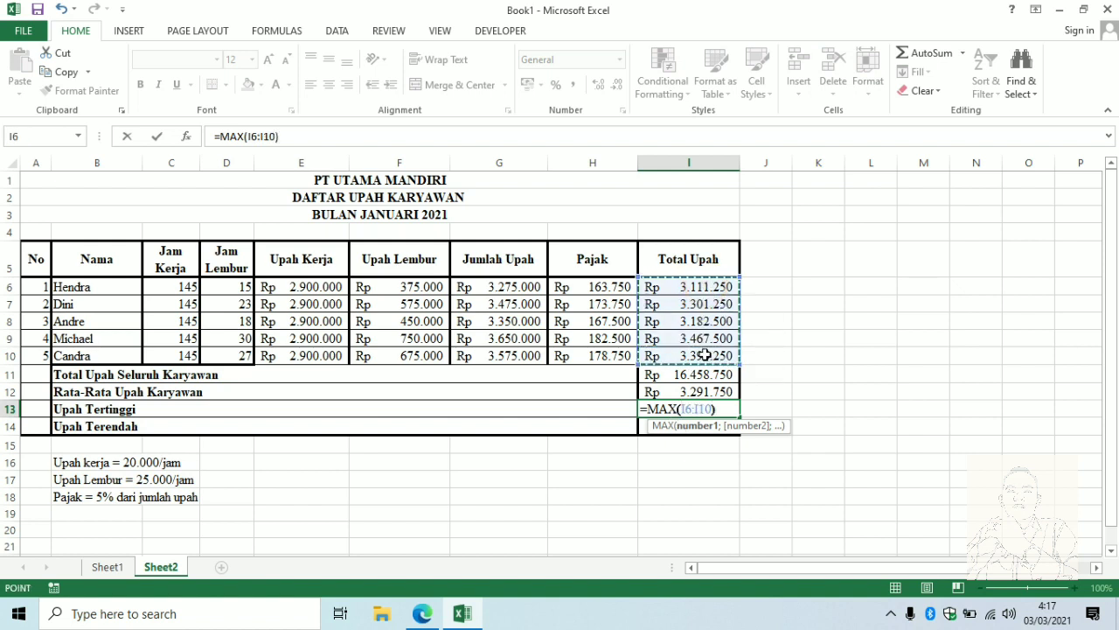
key("Return")
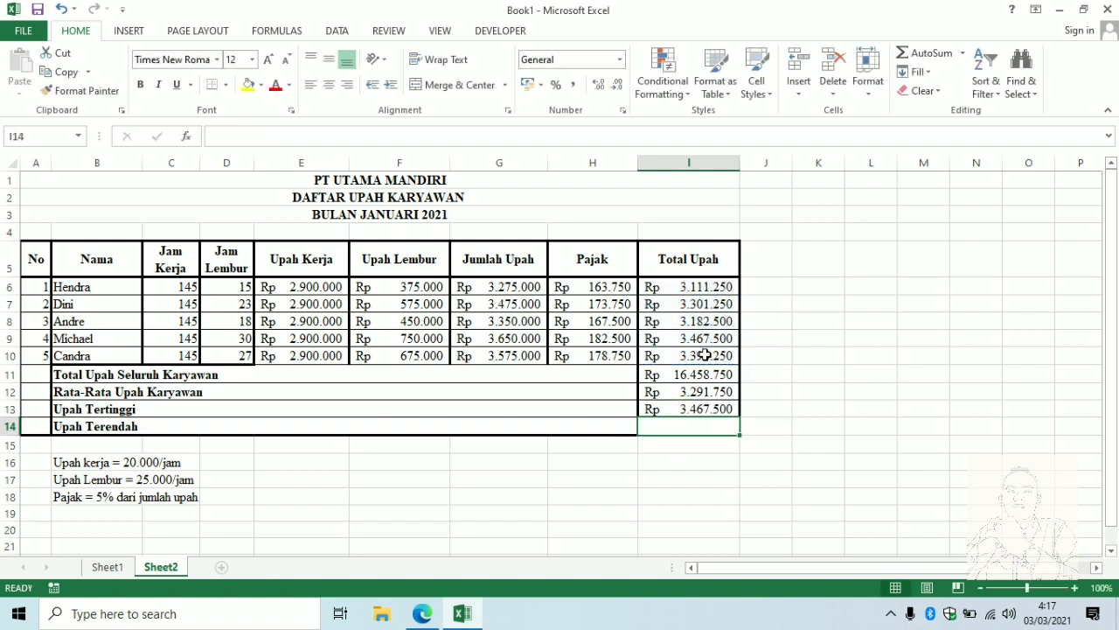
Enter the formula =MIN(I6:I10) in cell I14 for Upah Terendah and reselect the cell to check it
left_click(712, 423)
type("=")
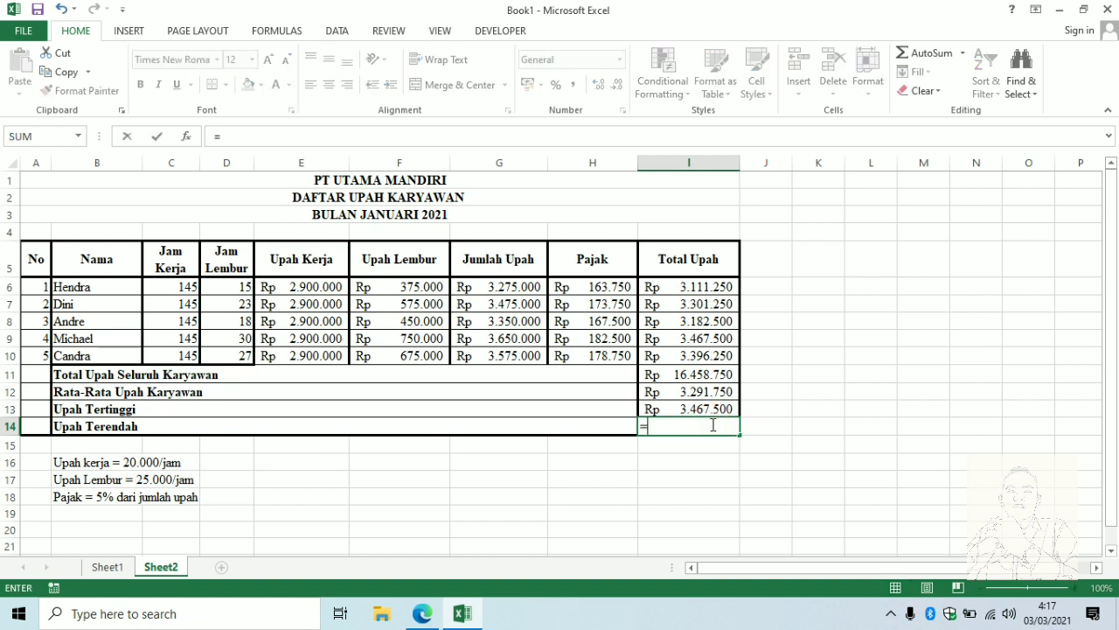
type("MIN")
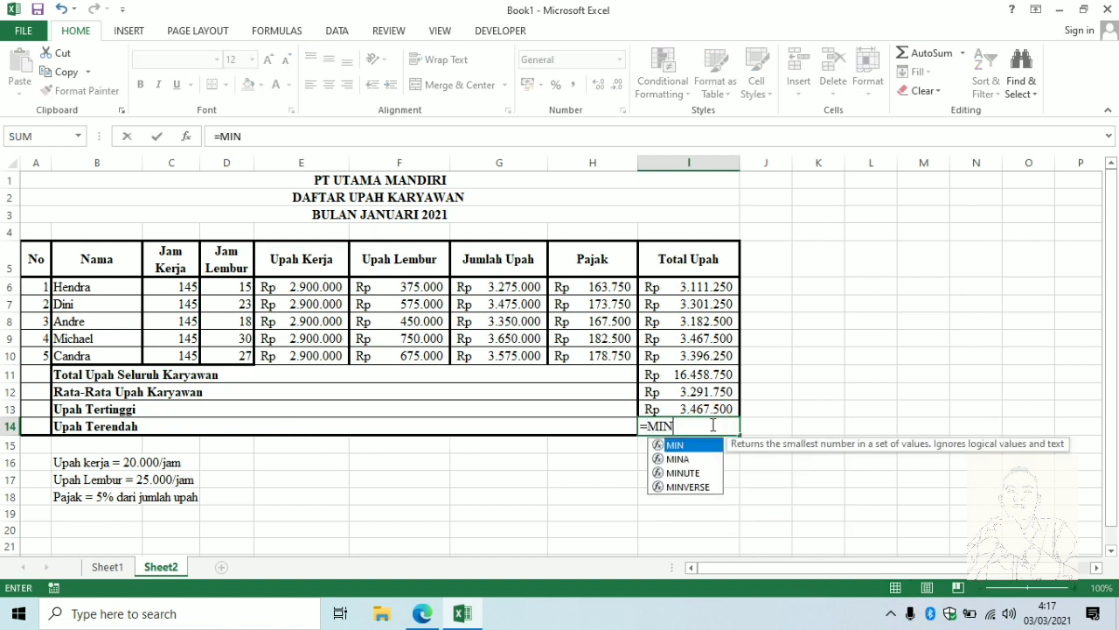
type("(")
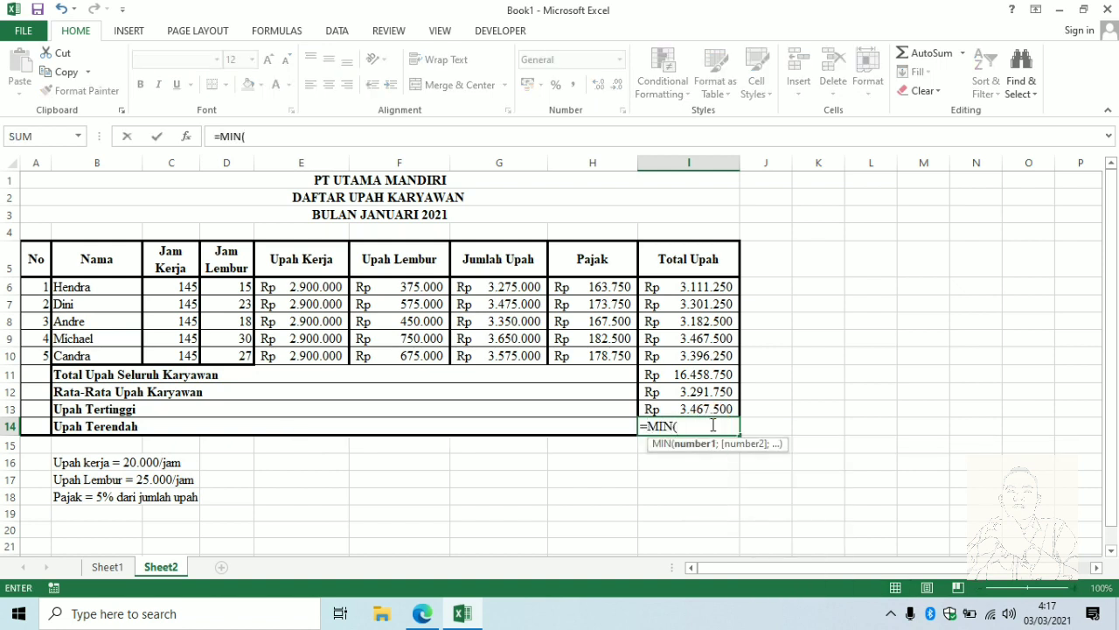
left_click_drag(703, 287, 704, 355)
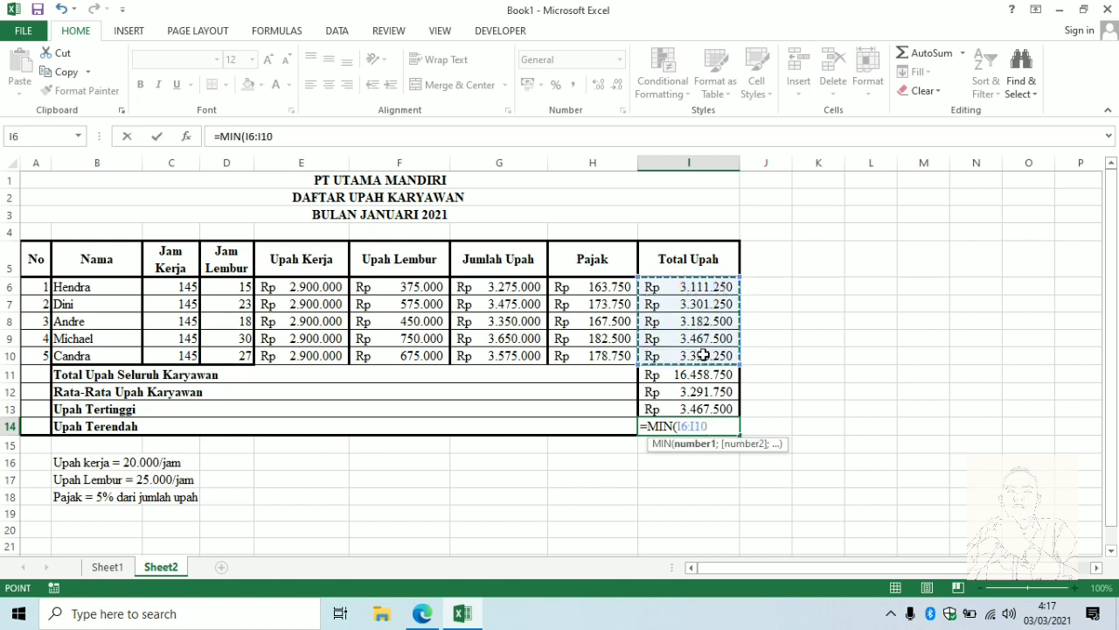
key("Return")
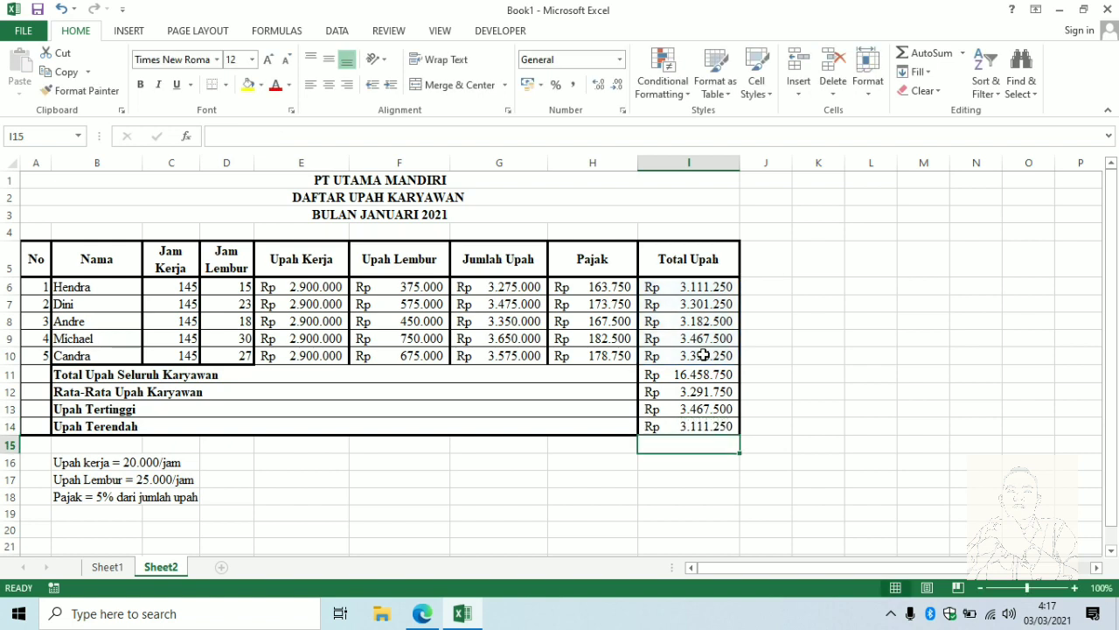
left_click(728, 427)
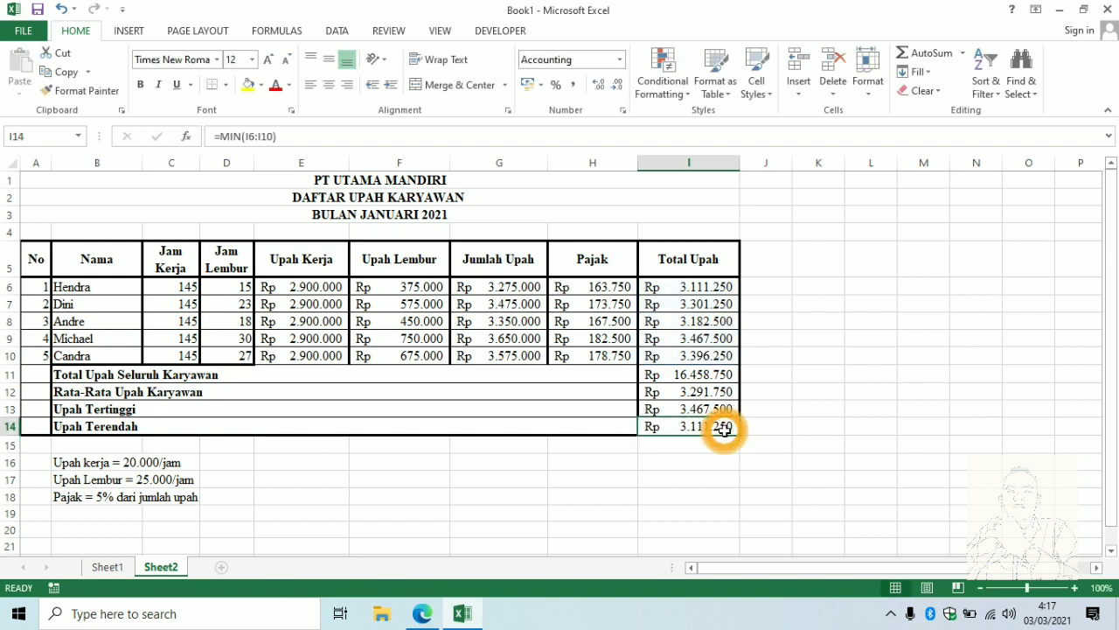
Inspect the formula behind the first employee's Upah Kerja value in cell E6
left_click(721, 469)
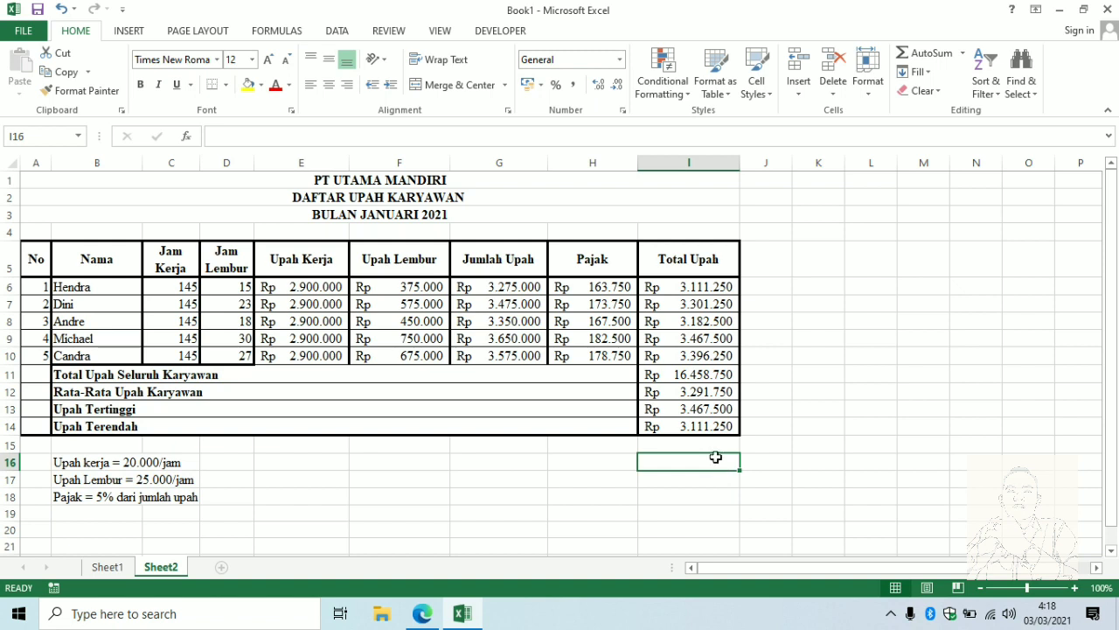
left_click(814, 318)
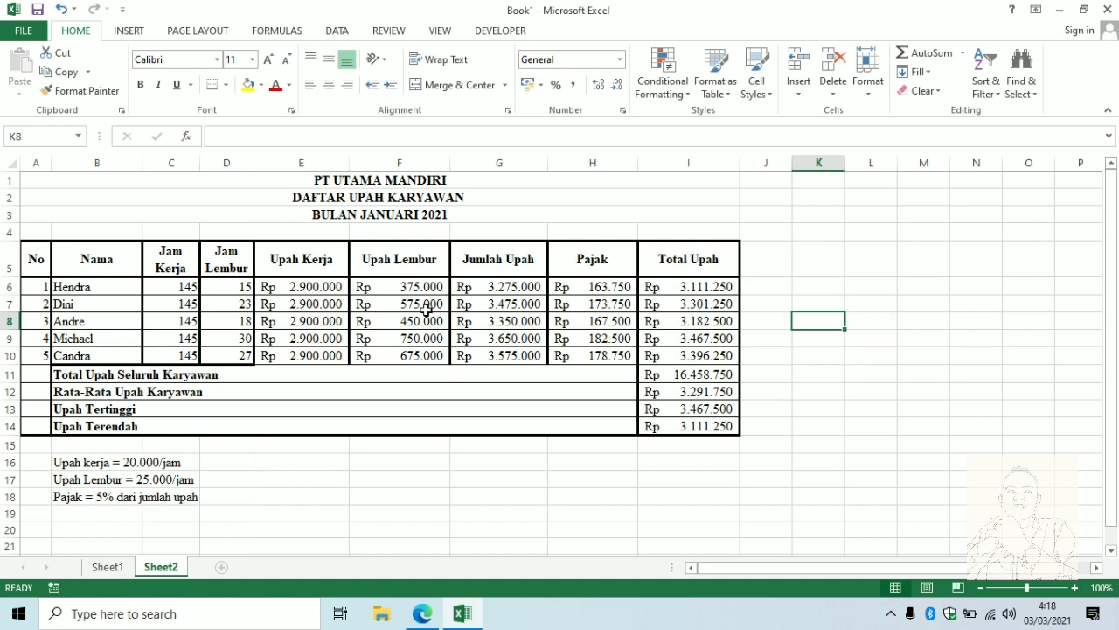
left_click(337, 289)
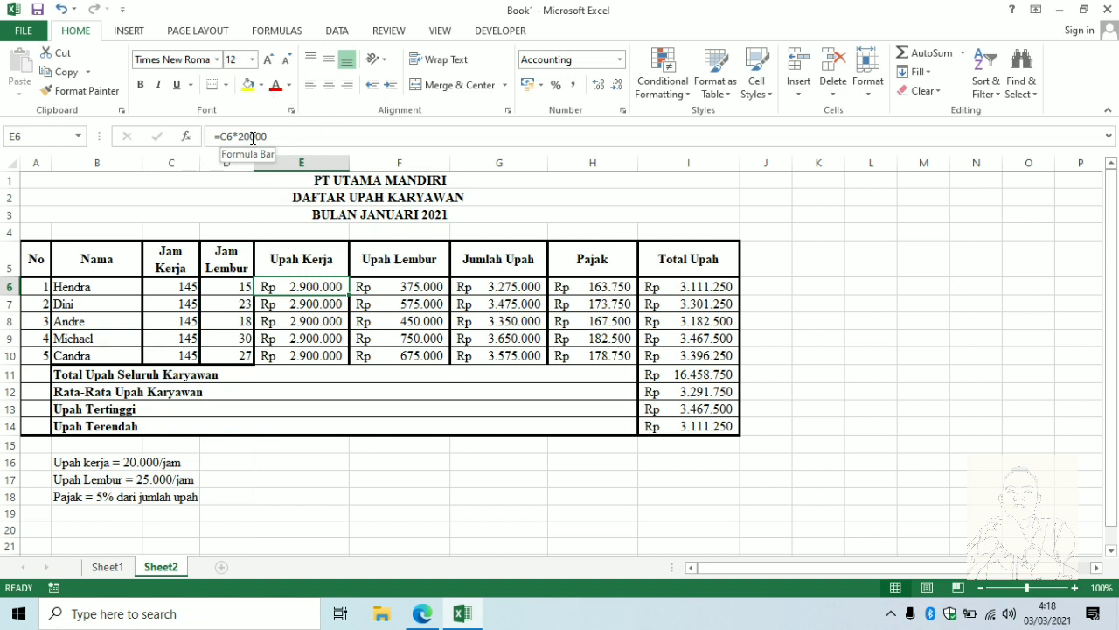
Enter the constant 2900000 in empty cell K6 beside the wage table
left_click(810, 285)
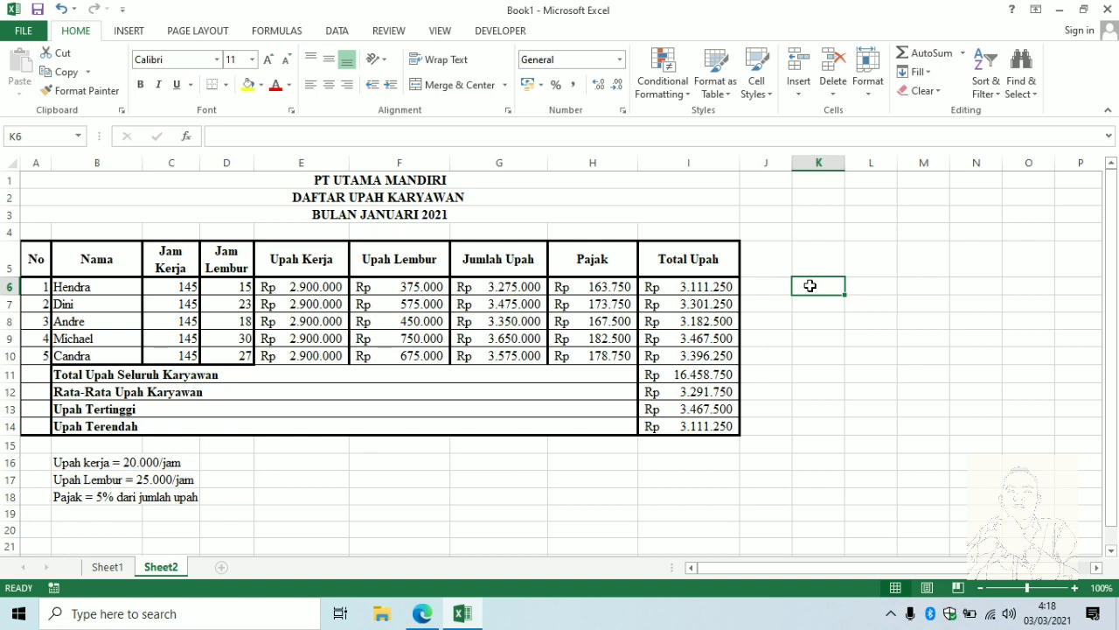
type("2900")
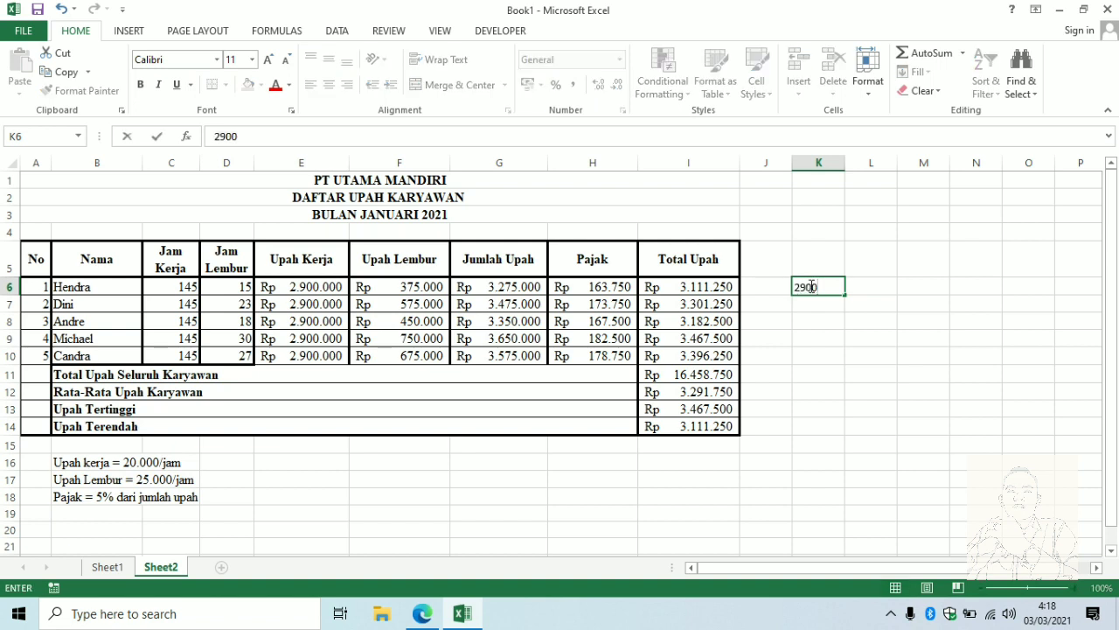
type("000")
Format cell K6 as Accounting with the Rp symbol and 0 decimal places, and widen column K
left_click(810, 286)
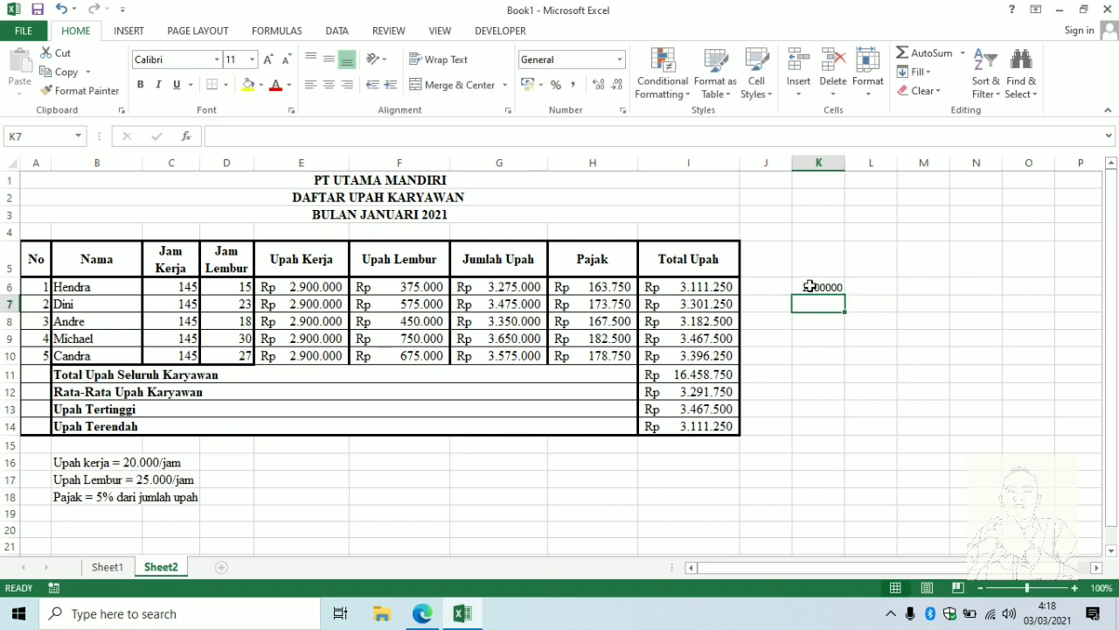
right_click(810, 286)
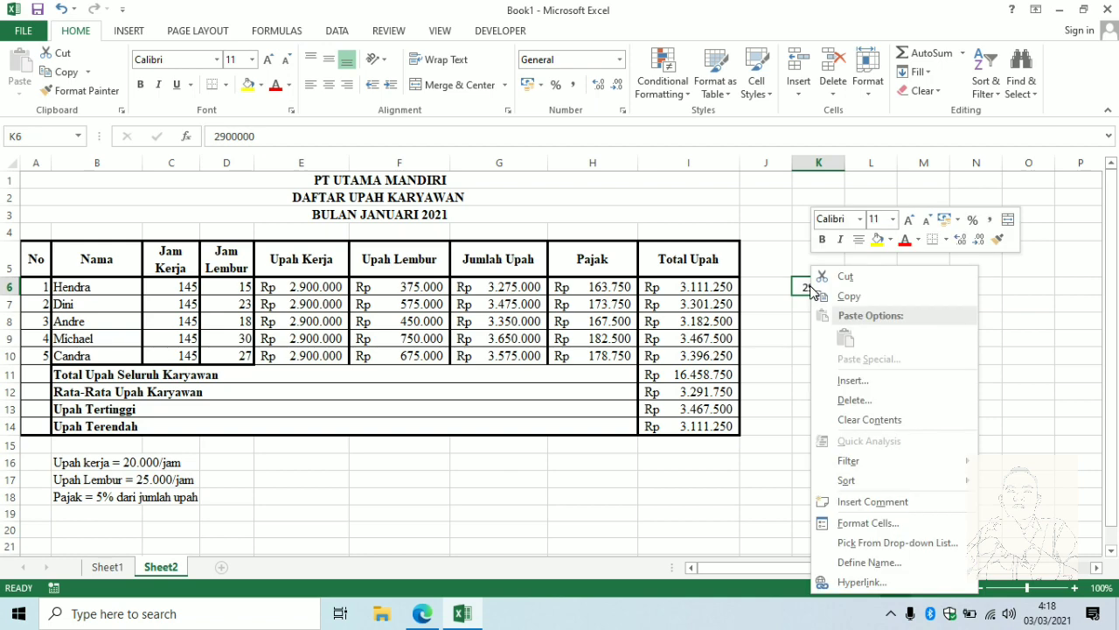
left_click(878, 522)
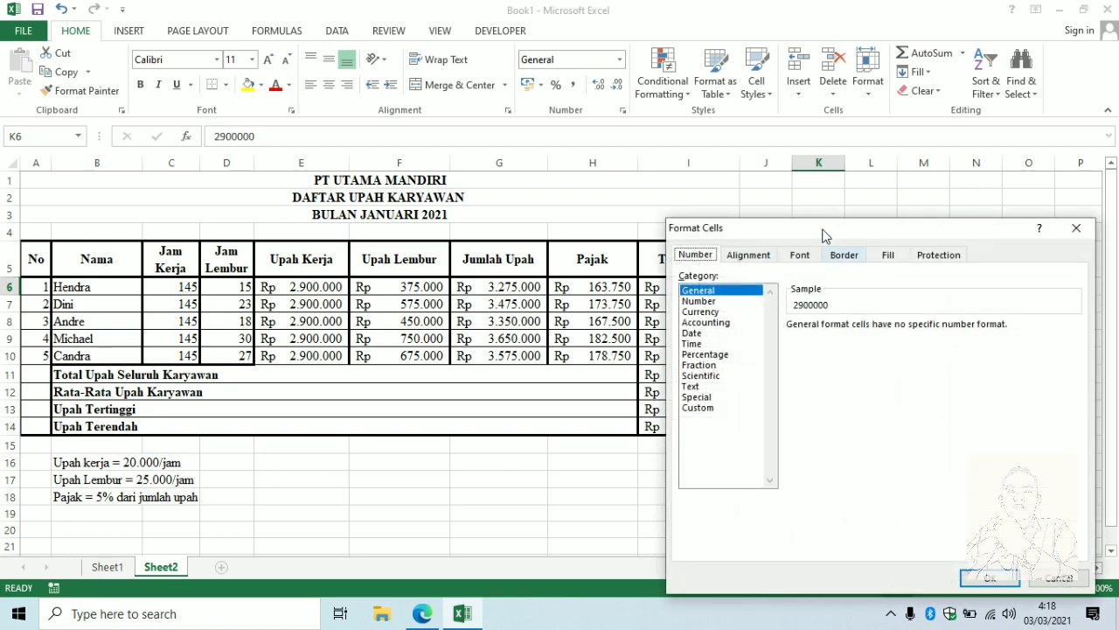
left_click(717, 321)
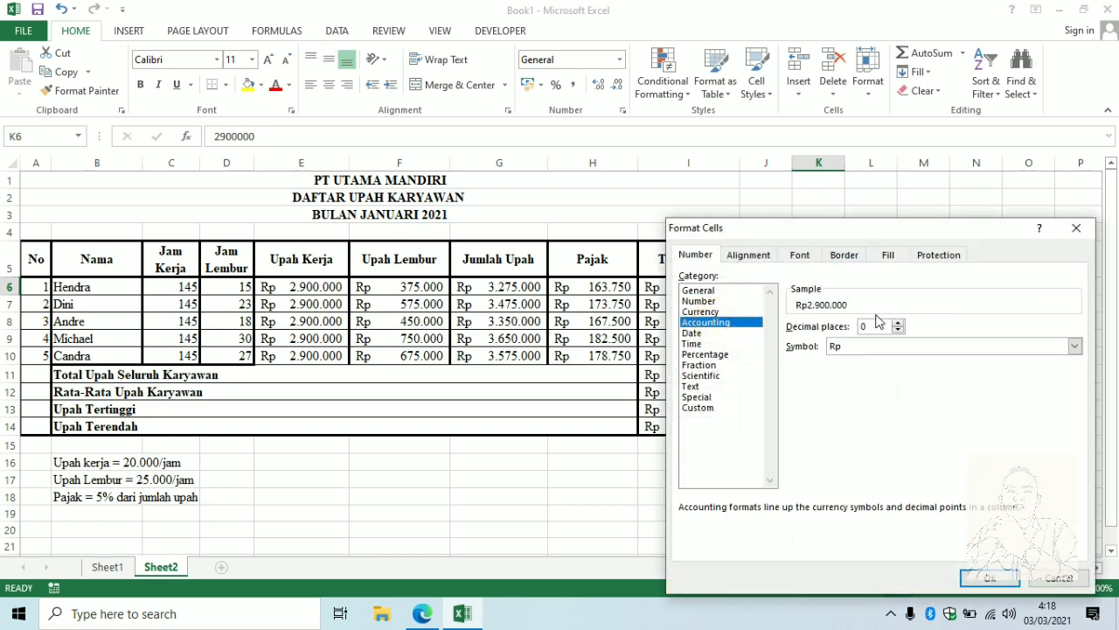
left_click(989, 581)
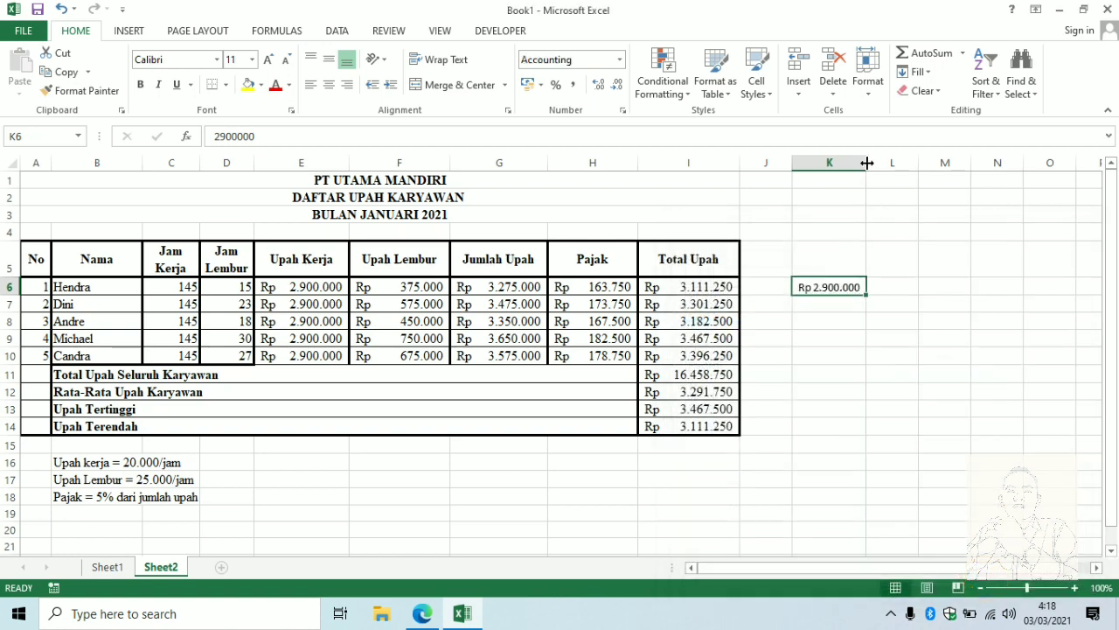
left_click_drag(867, 163, 894, 168)
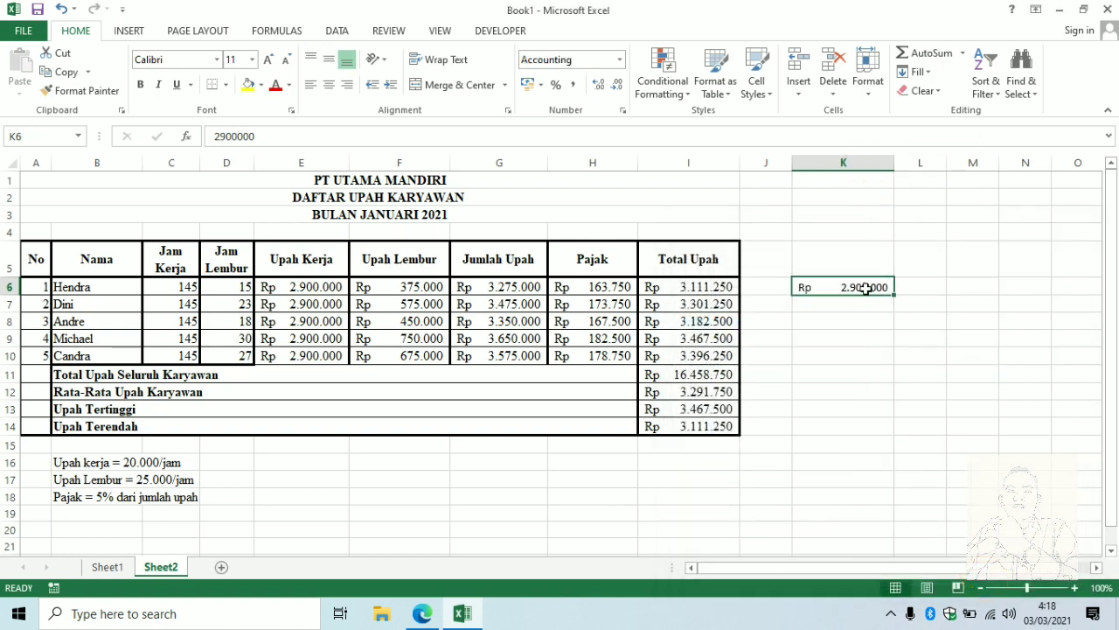
Compare the underlying content of the Upah Kerja cell E6 with that of cell K6
left_click(315, 291)
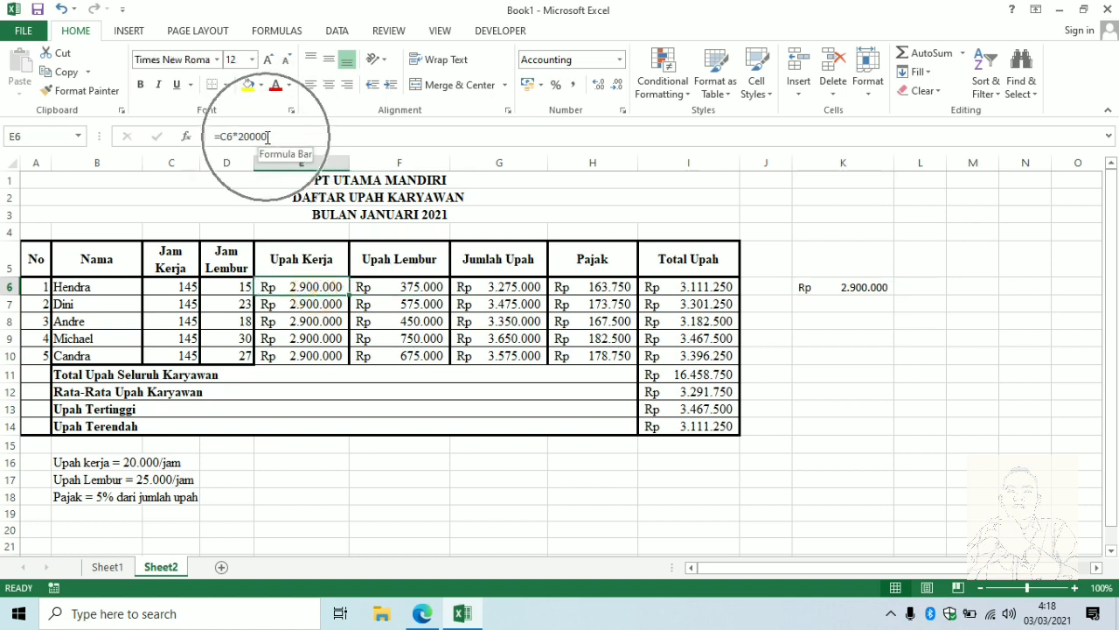
left_click(874, 287)
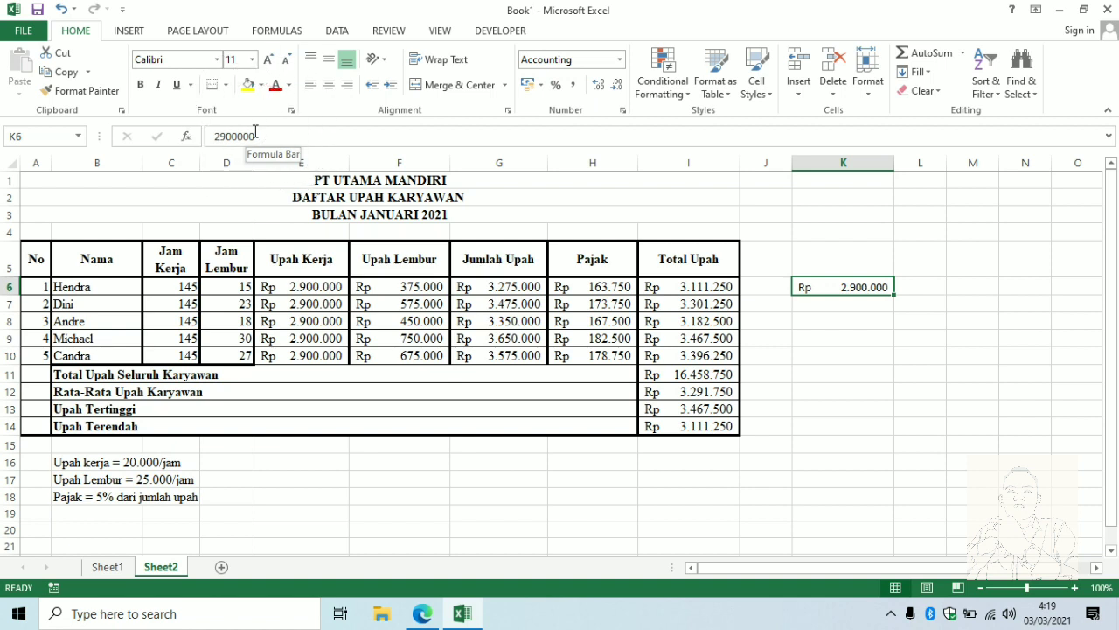
left_click(875, 310)
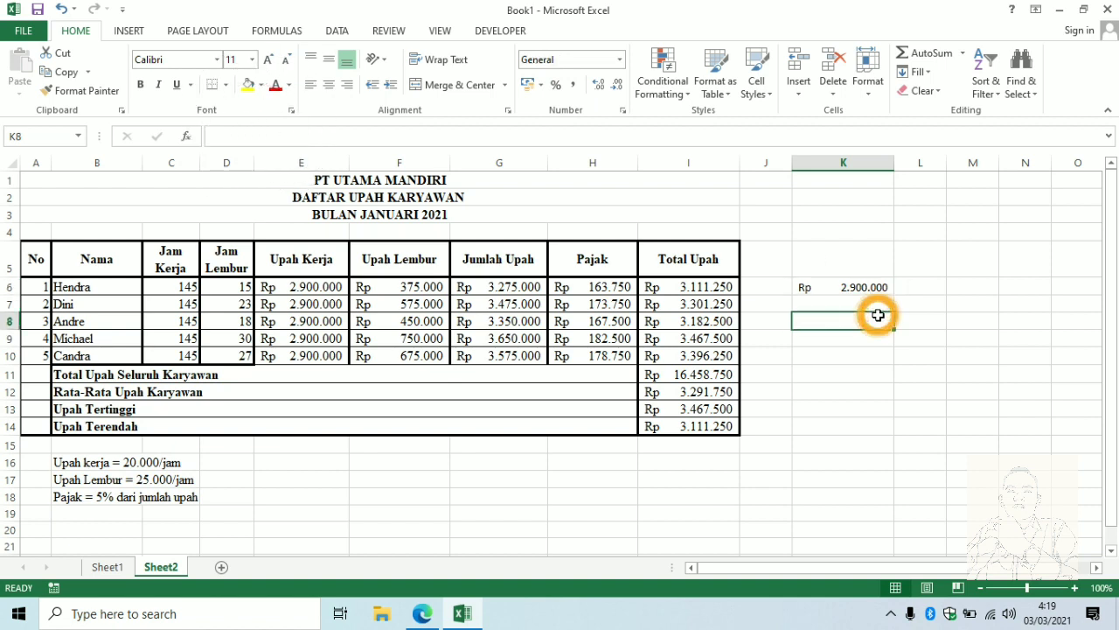
Delete the sample value from cell K6 and move the selection to cell K11
left_click(877, 286)
key("Delete")
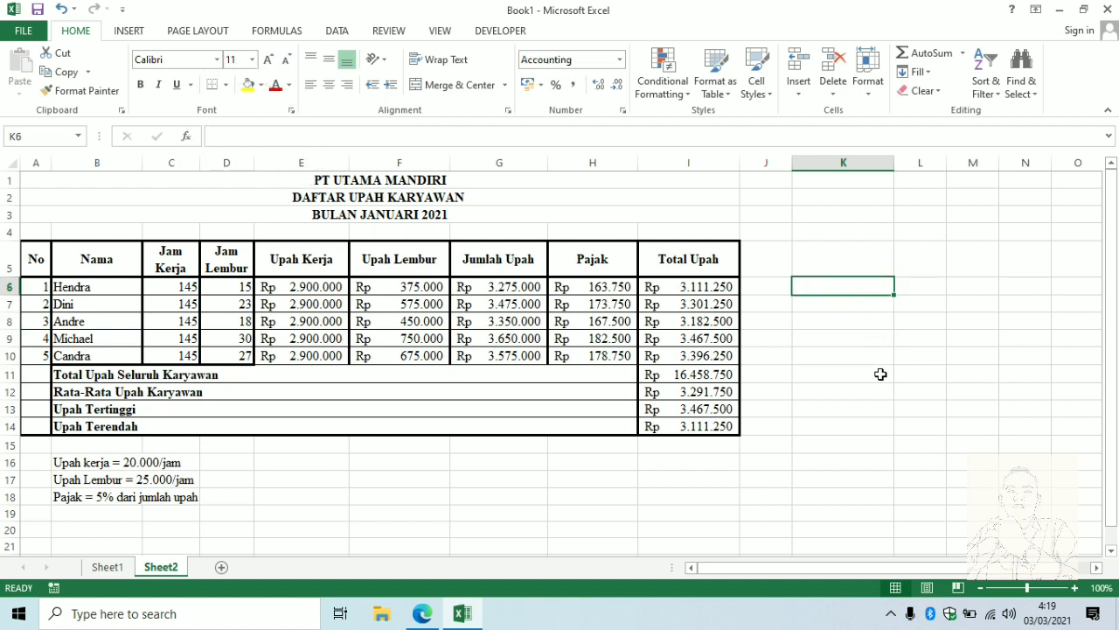
left_click(880, 374)
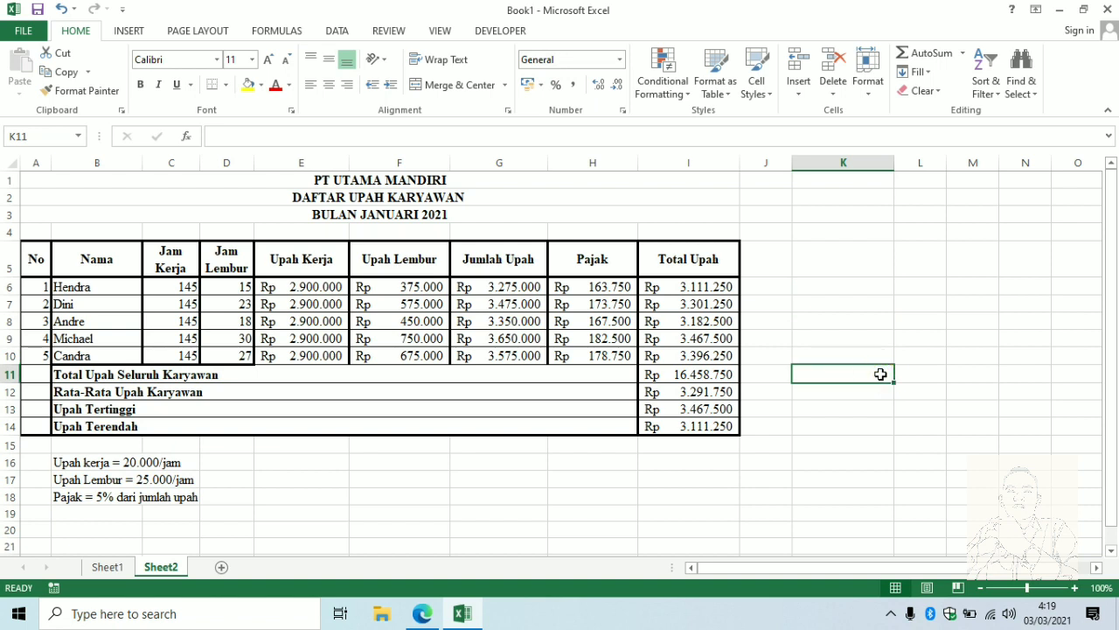